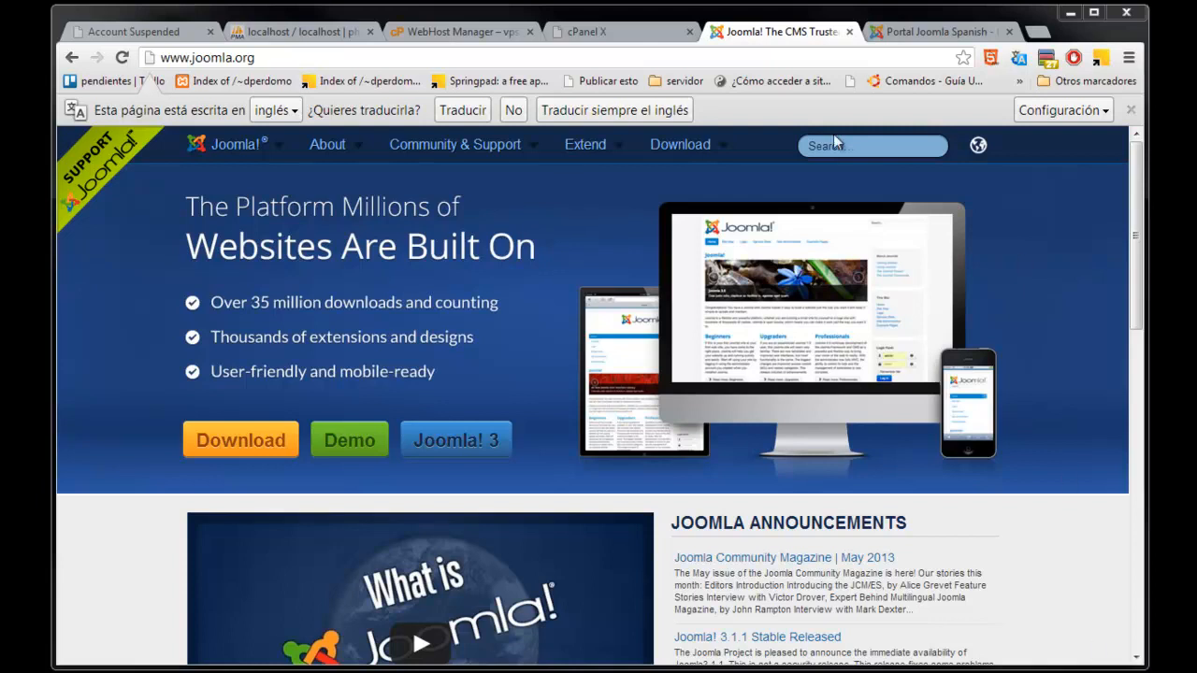
drag(268, 57, 195, 58)
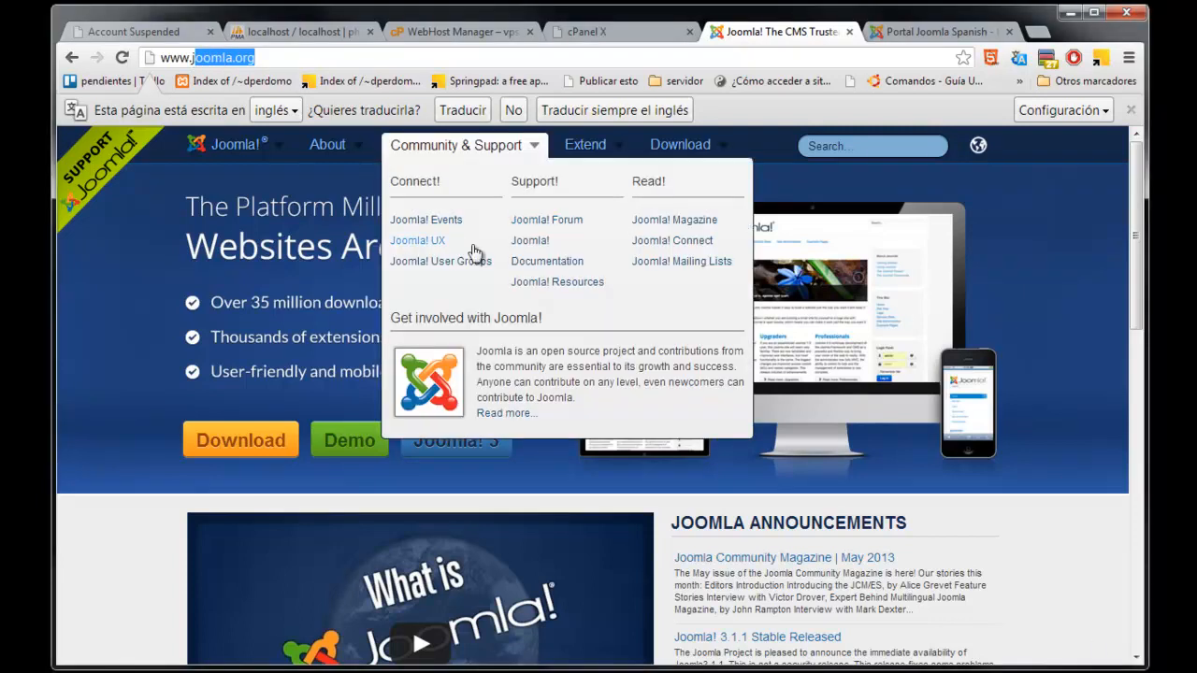
mouse_move(692, 149)
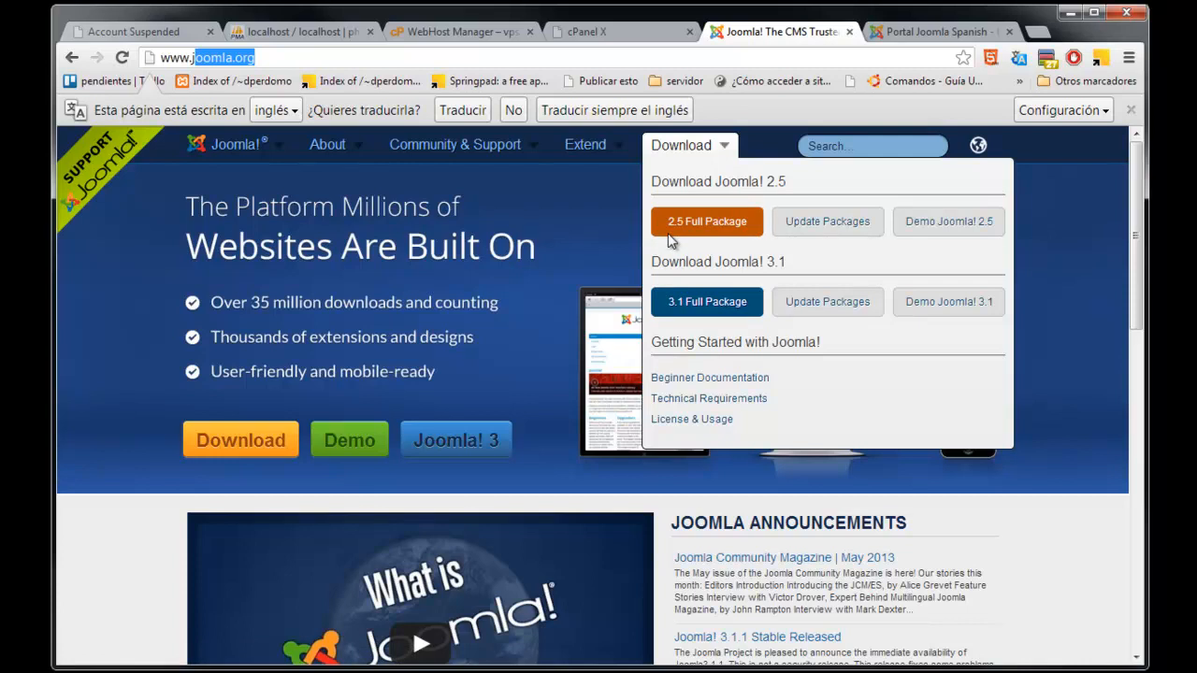
click(924, 37)
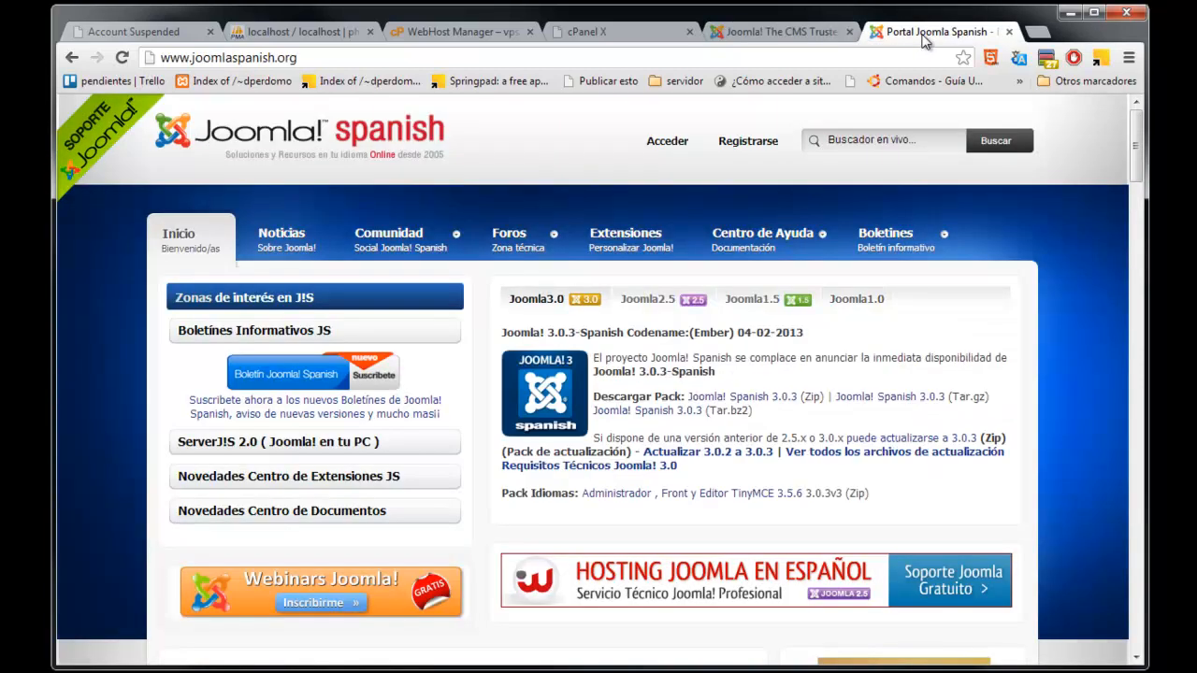
click(334, 60)
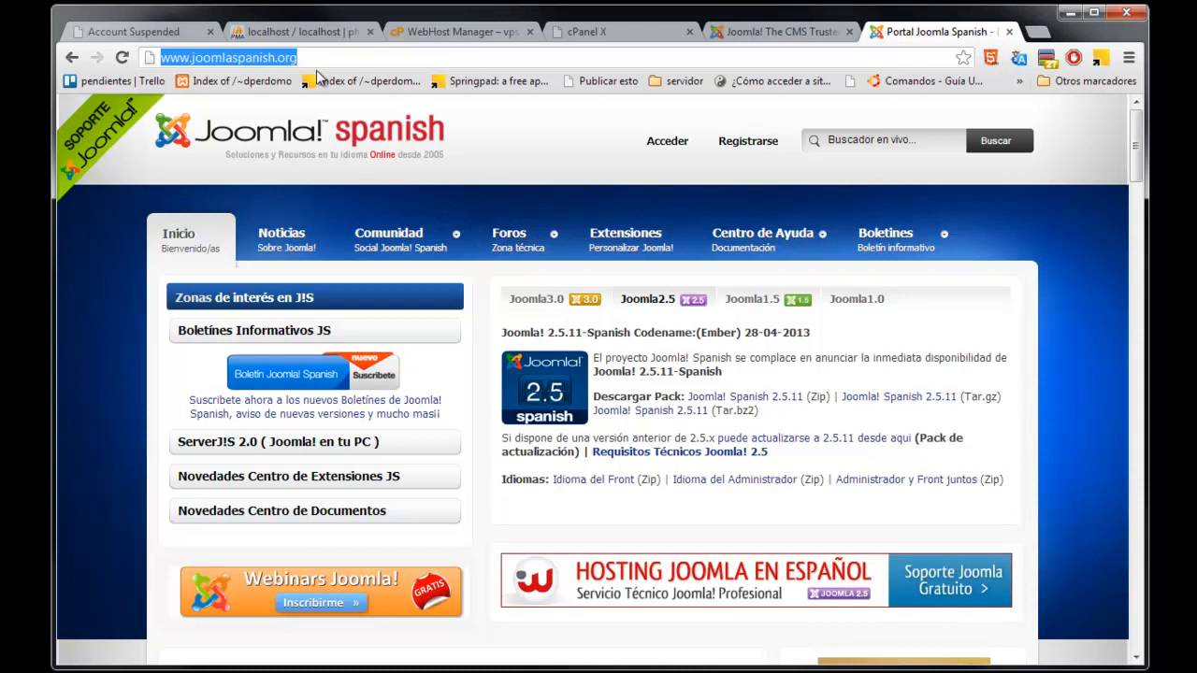
Step: Examine the Joomla 3.0, 2.5 and 1.5 release information on the portal, including the version number and release date of 1.5
click(535, 304)
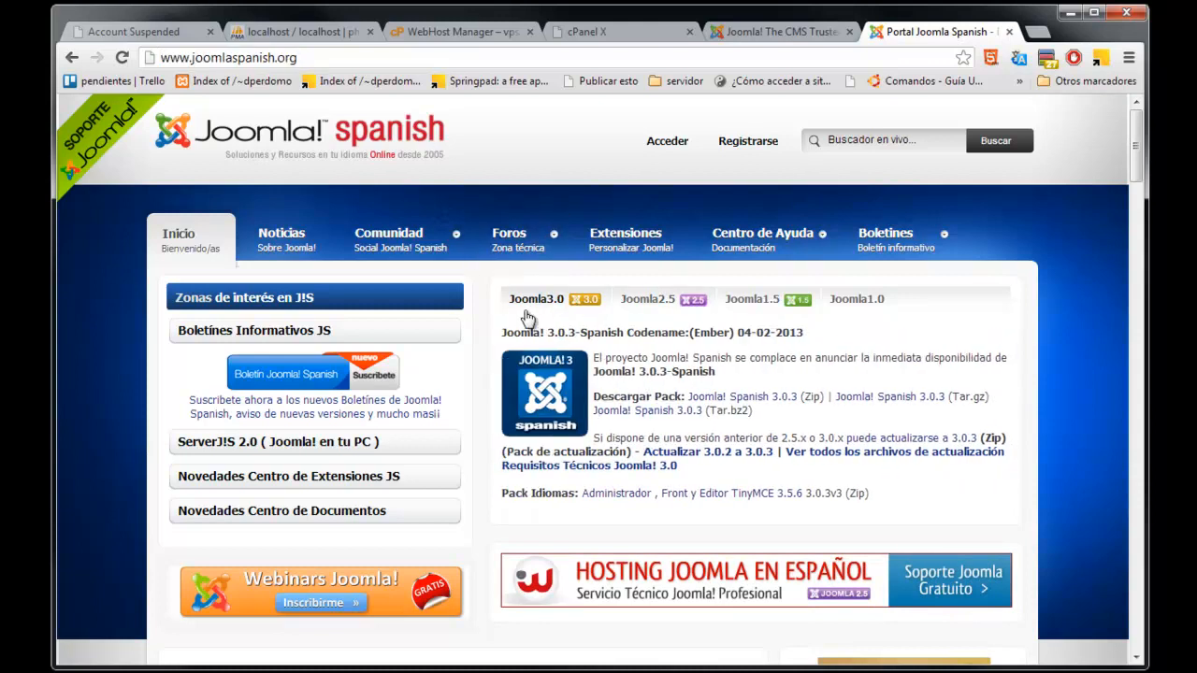
click(654, 307)
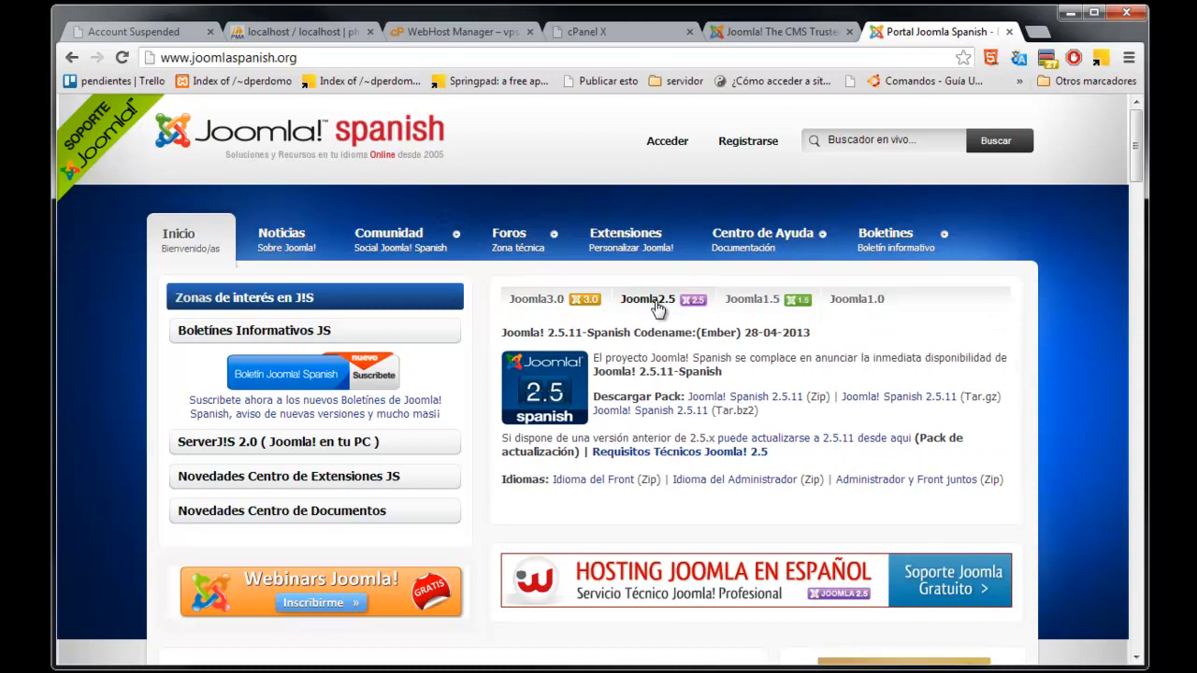
click(759, 309)
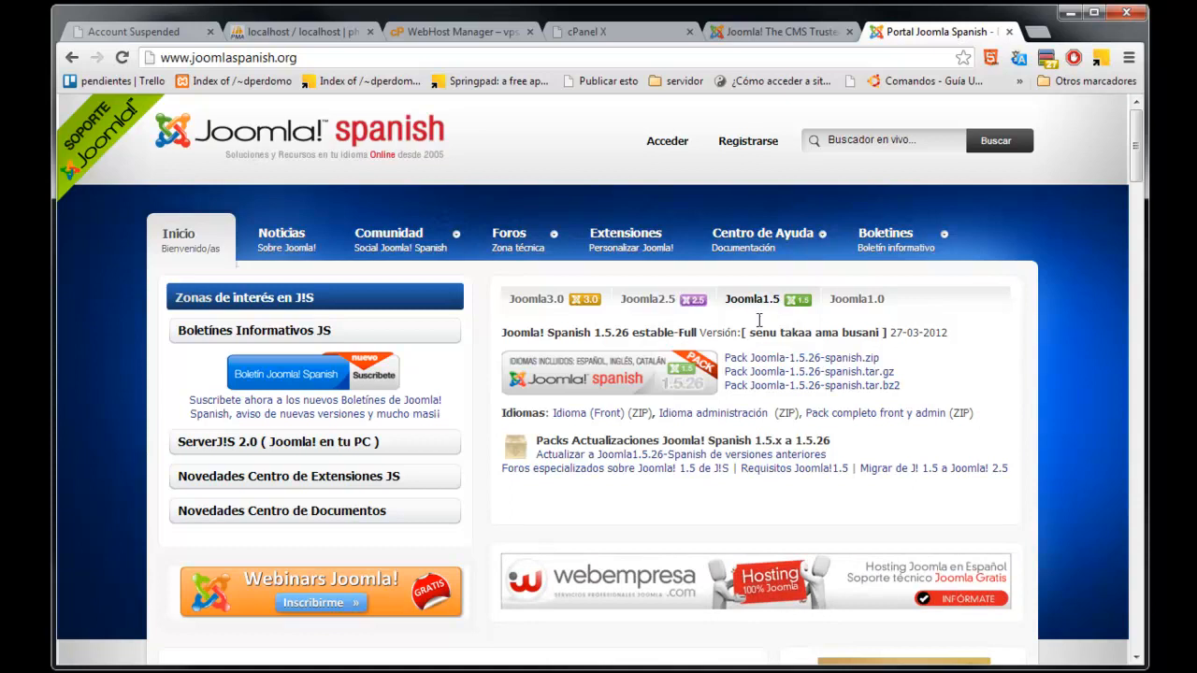
drag(629, 334, 594, 334)
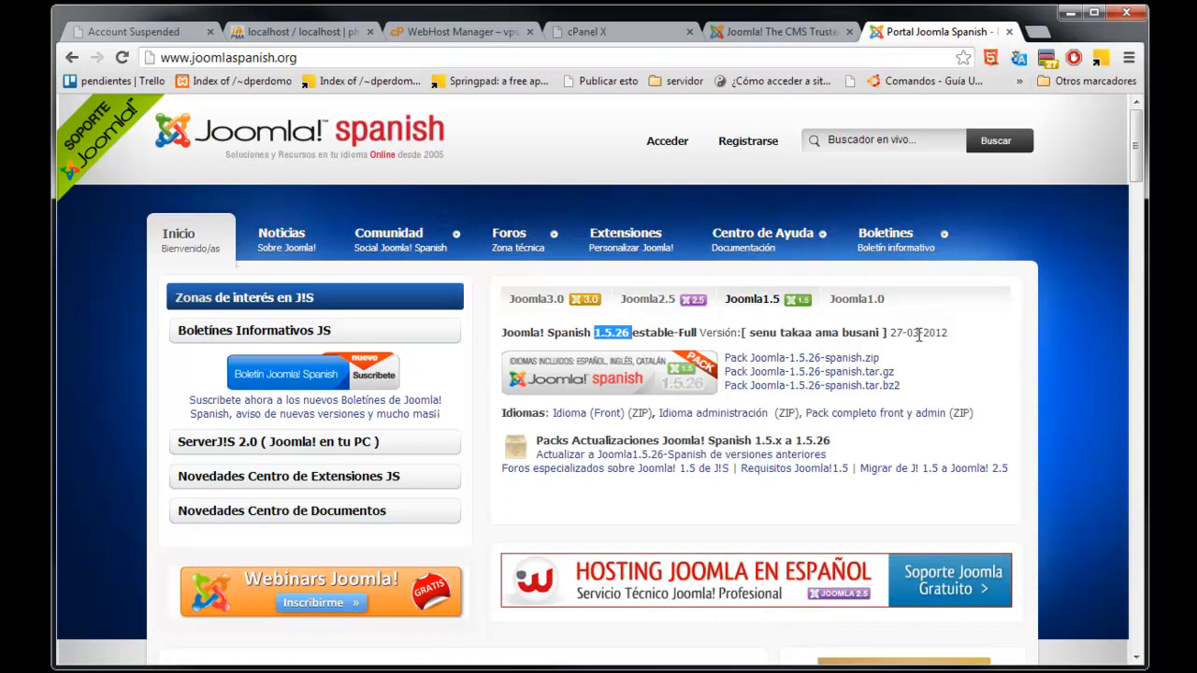
click(891, 334)
drag(890, 333, 919, 335)
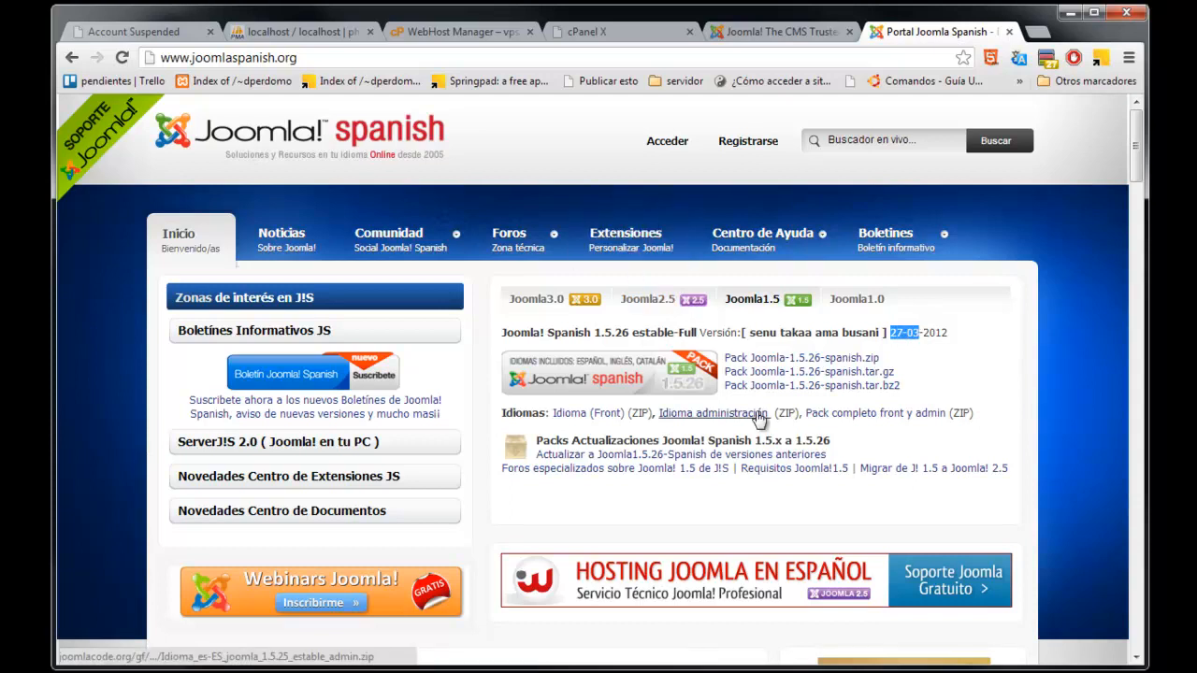
Step: Read the notice about the Joomla 1.0 version and its release date, and compare it with the 2.5 and 3.0 releases
click(865, 306)
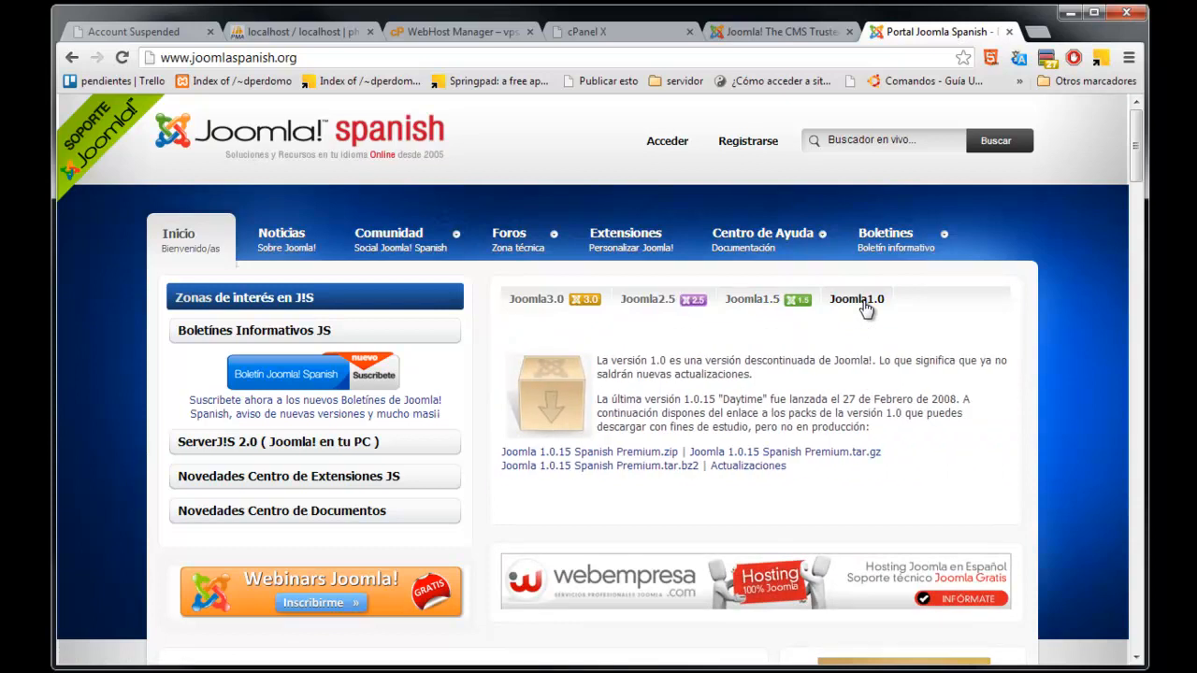
double_click(783, 360)
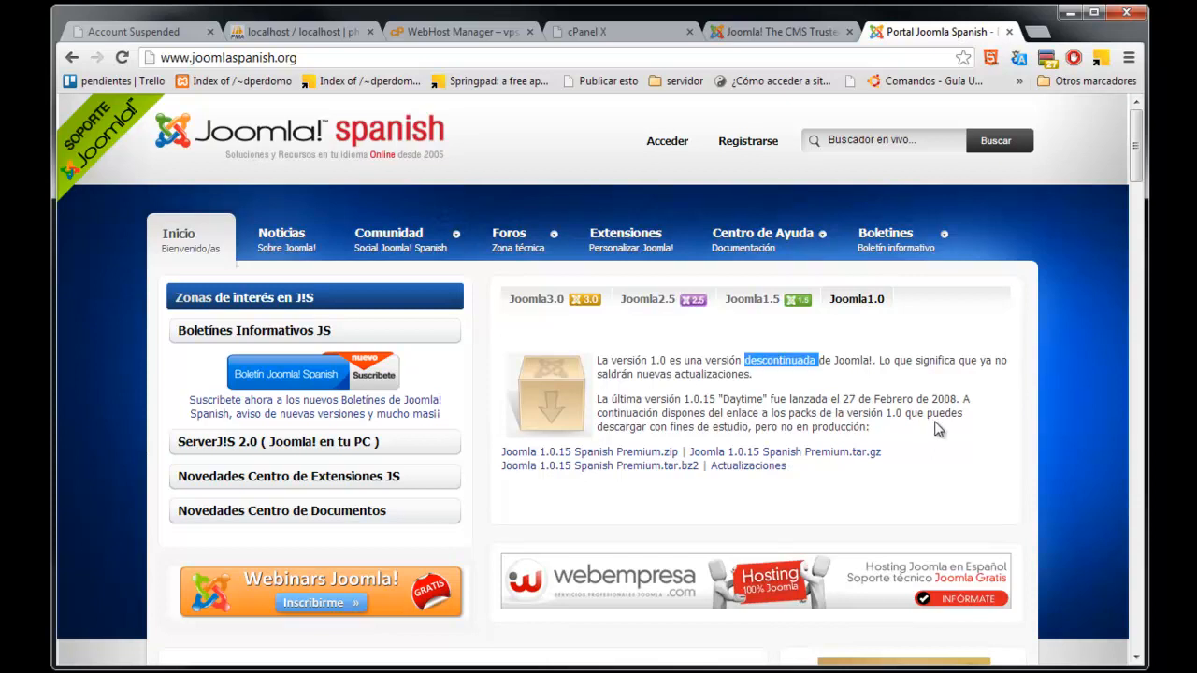
drag(959, 399, 907, 400)
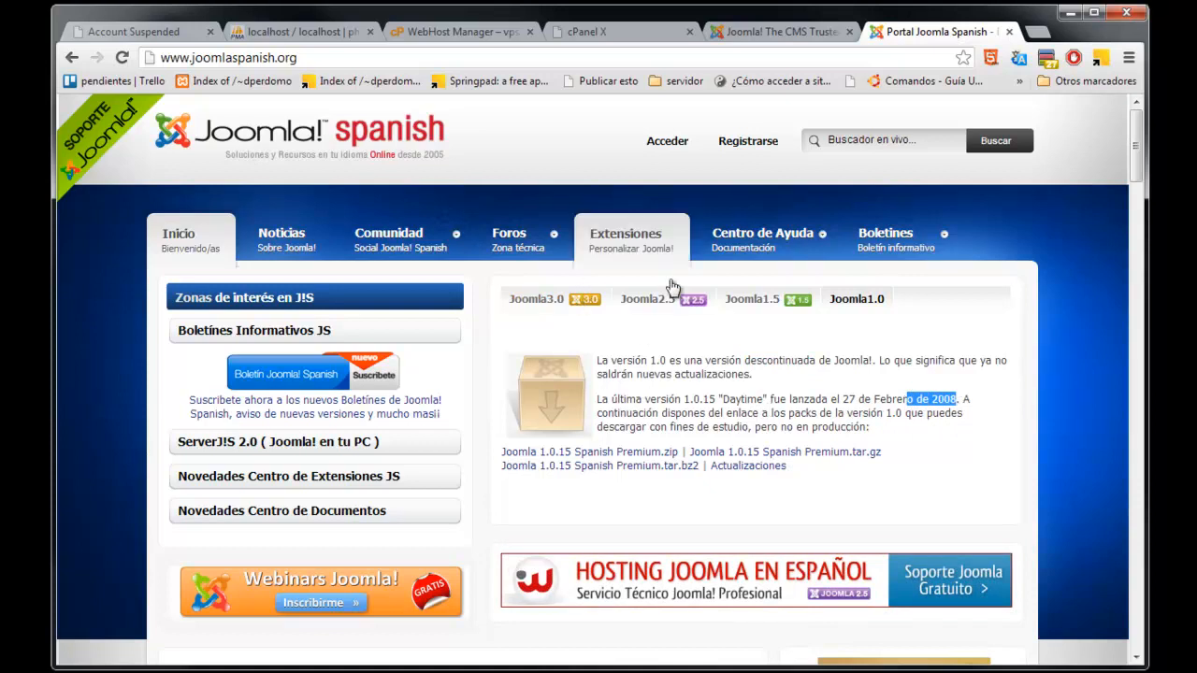
click(654, 301)
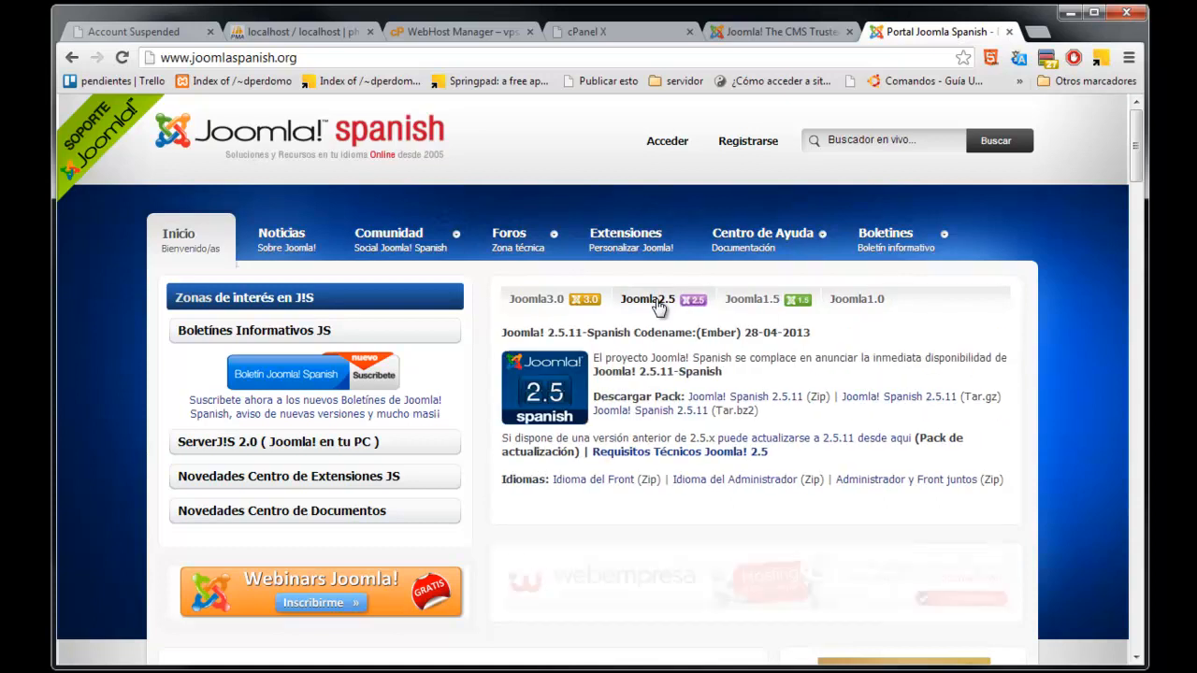
click(535, 301)
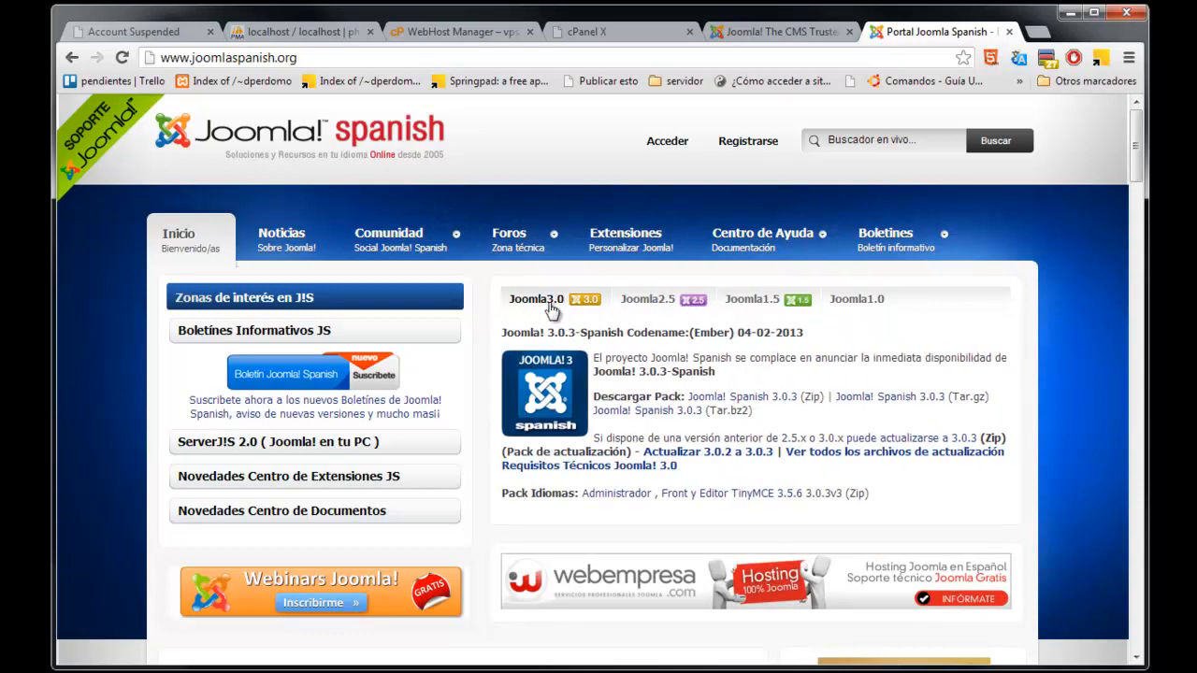
Step: Download the complete Joomla! Spanish 2.5.11 pack in Zip format from the Joomla 2.5 section
click(658, 304)
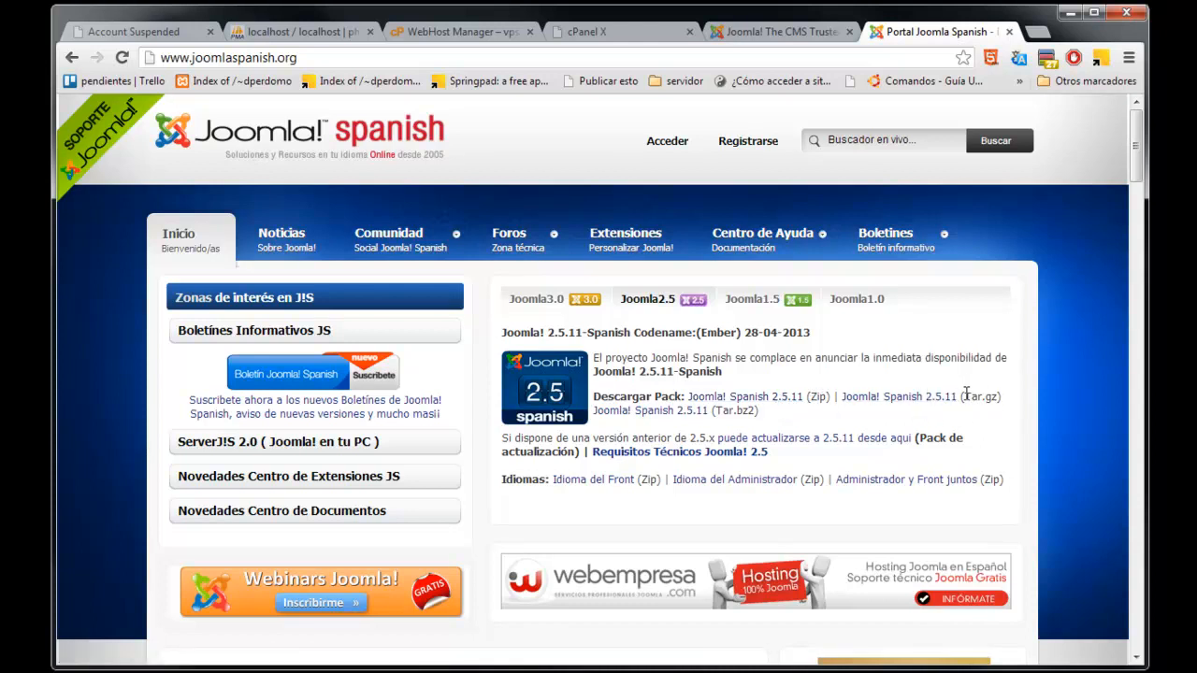
click(779, 399)
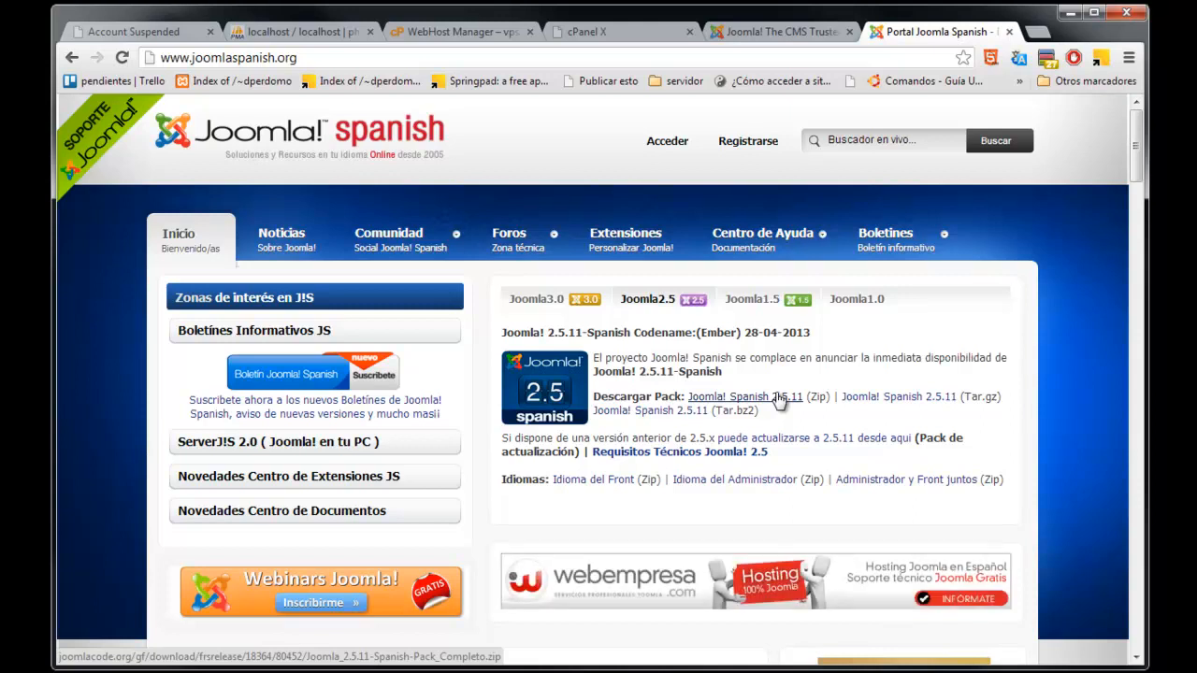
click(780, 399)
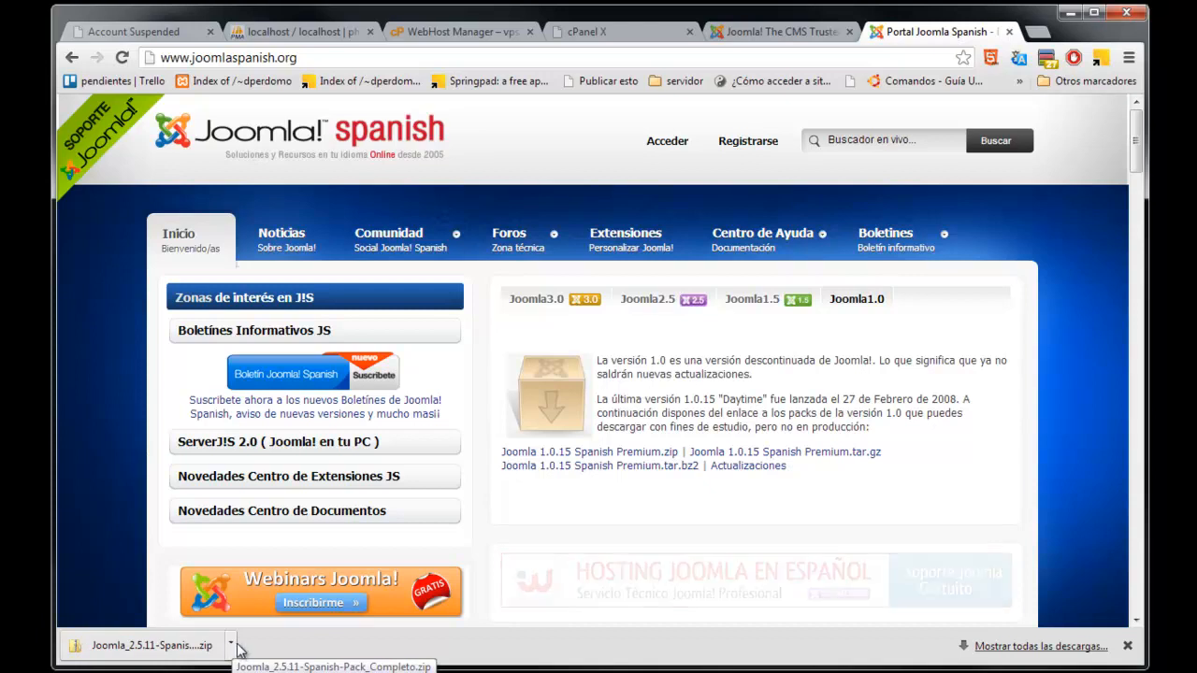
click(1038, 32)
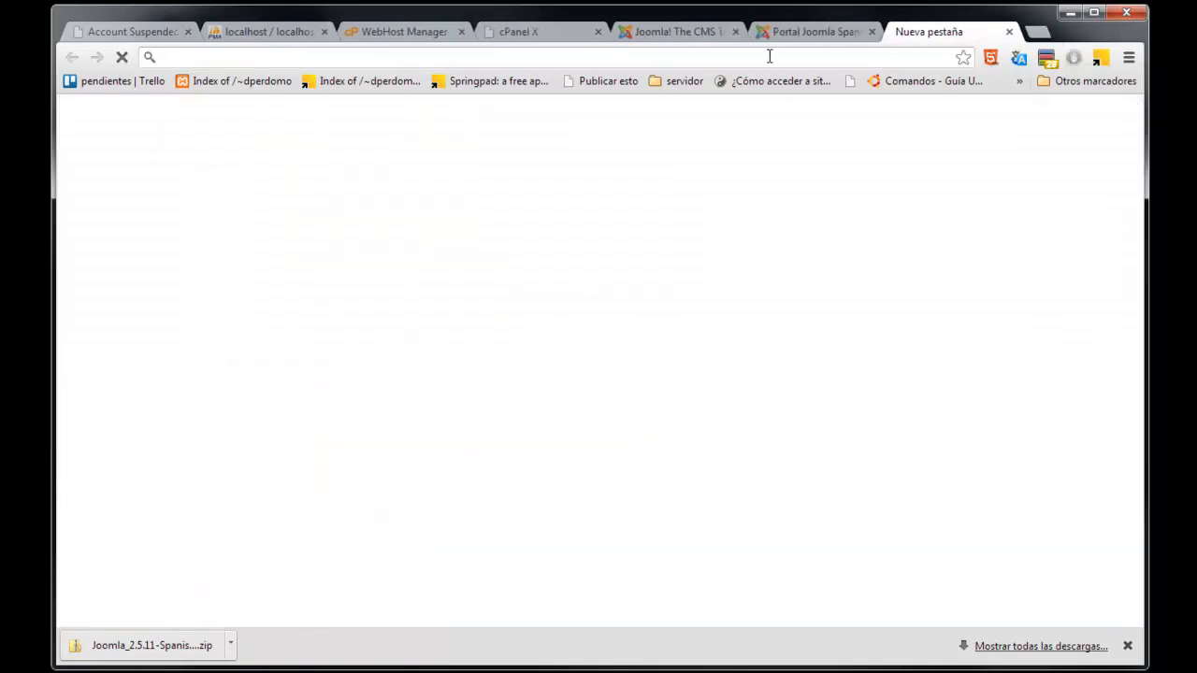
text(appser)
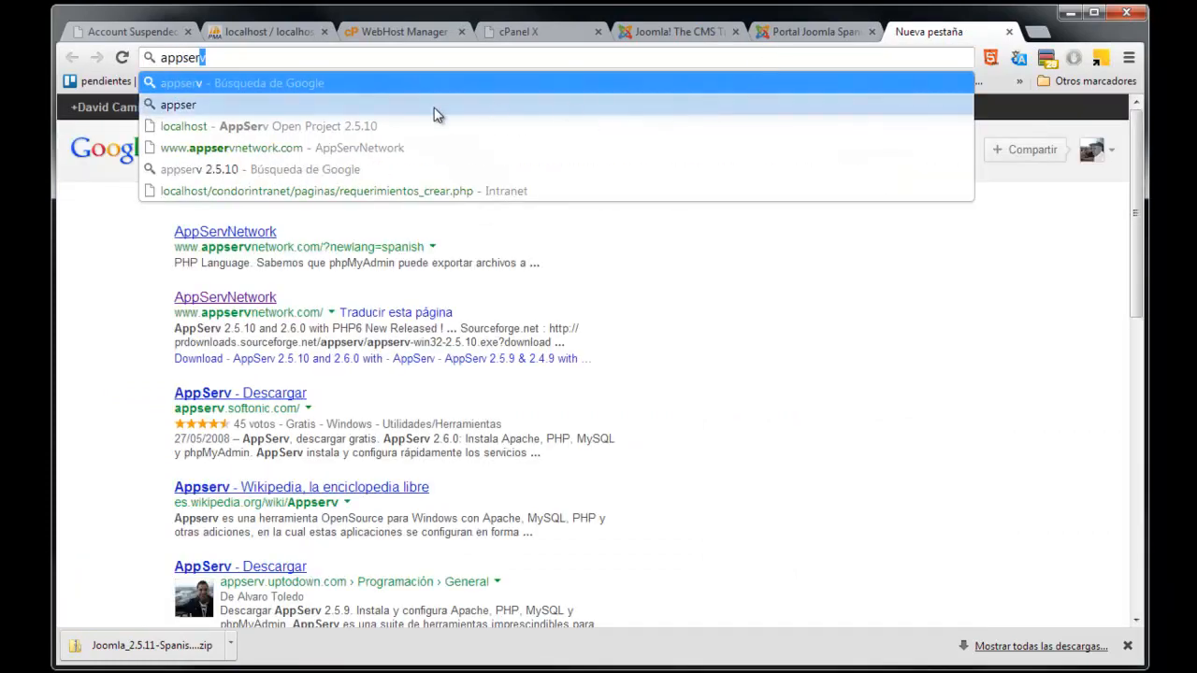
click(489, 148)
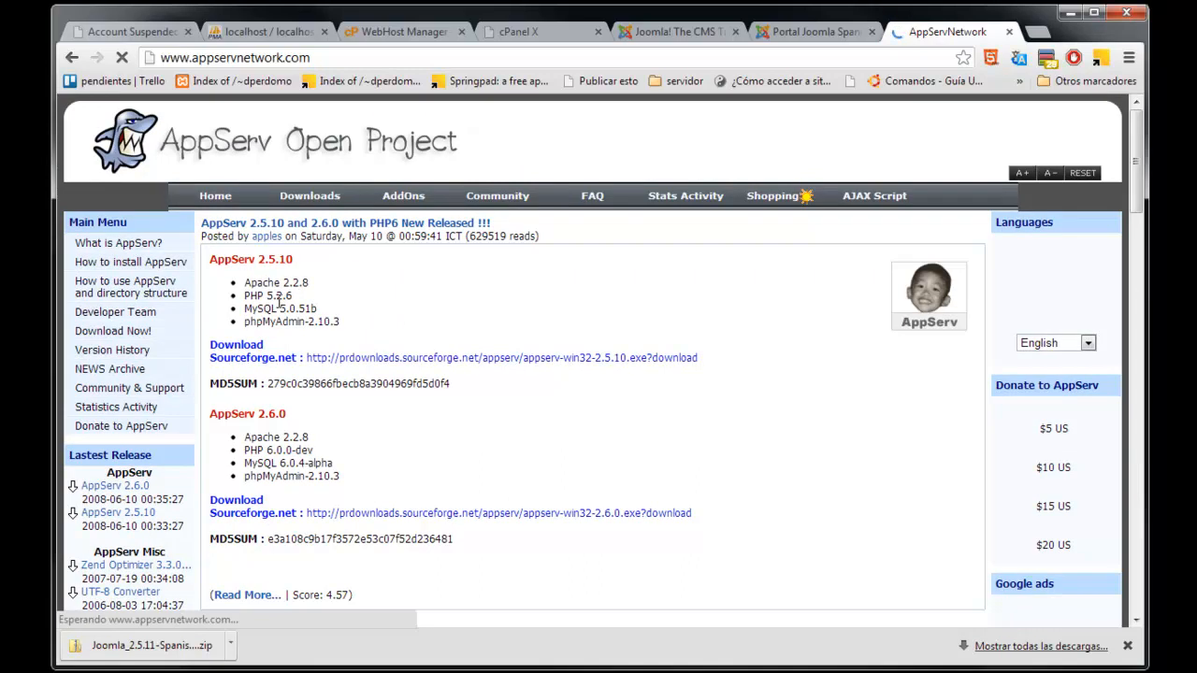
Step: Review the PHP, MySQL and phpMyAdmin versions bundled with AppServ 2.5.10
drag(278, 342, 318, 342)
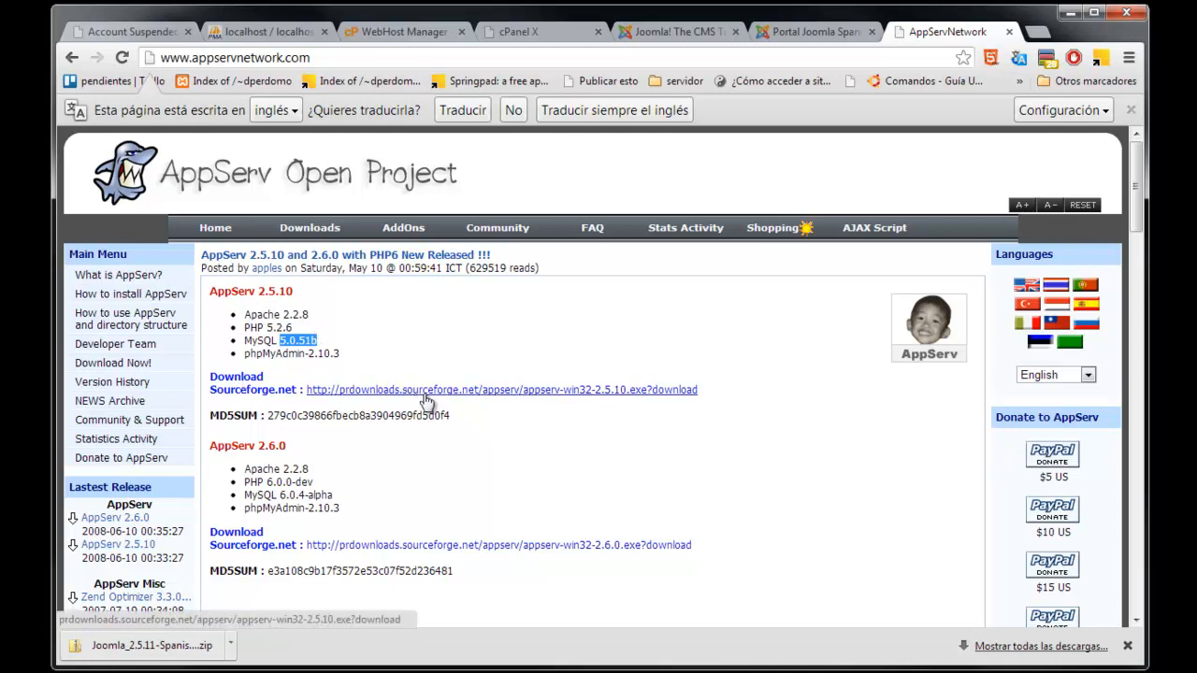
click(270, 324)
drag(270, 326, 325, 350)
click(292, 354)
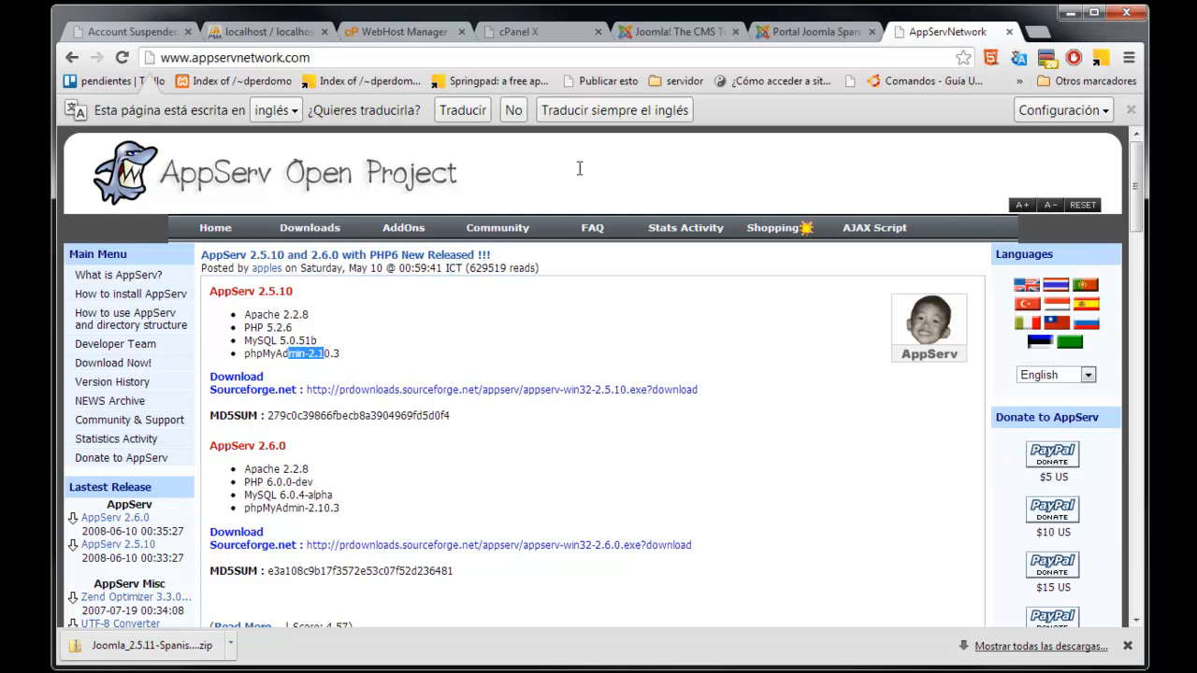
Step: Check the placeholder page of paellayparrilla.imagegroup.ws and look through the site's cPanel for its file management tools
click(402, 31)
click(271, 31)
click(174, 25)
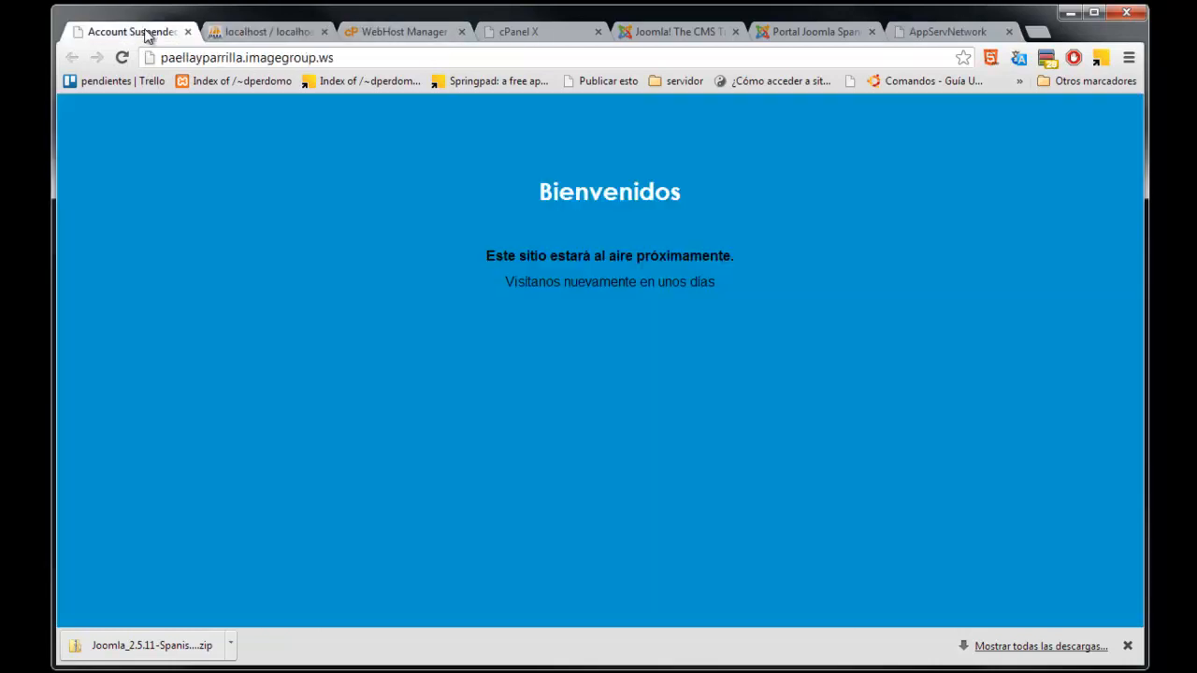
click(514, 32)
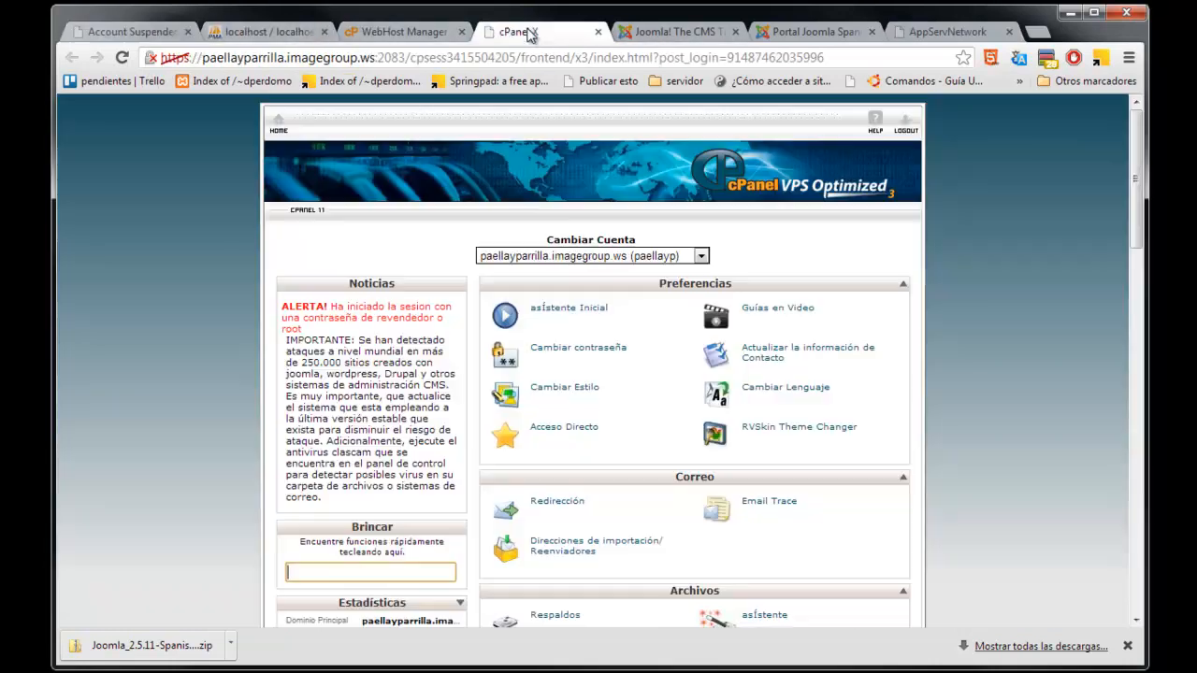
scroll(1112, 327, down, 10)
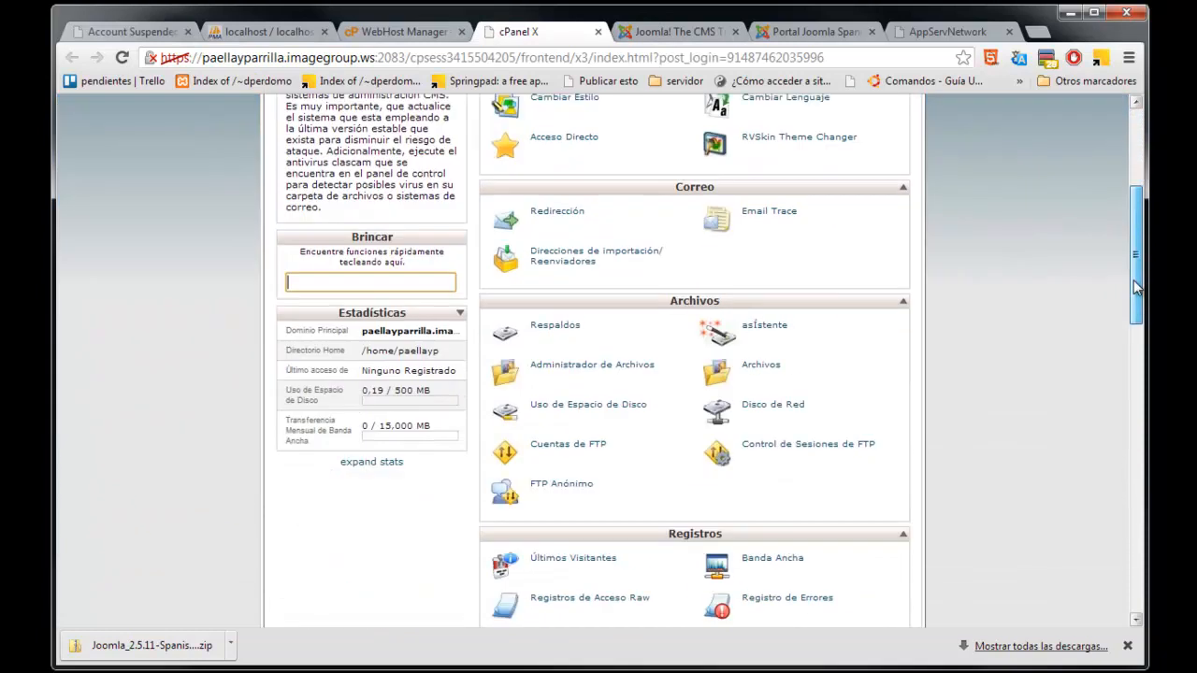
scroll(1112, 379, up, 10)
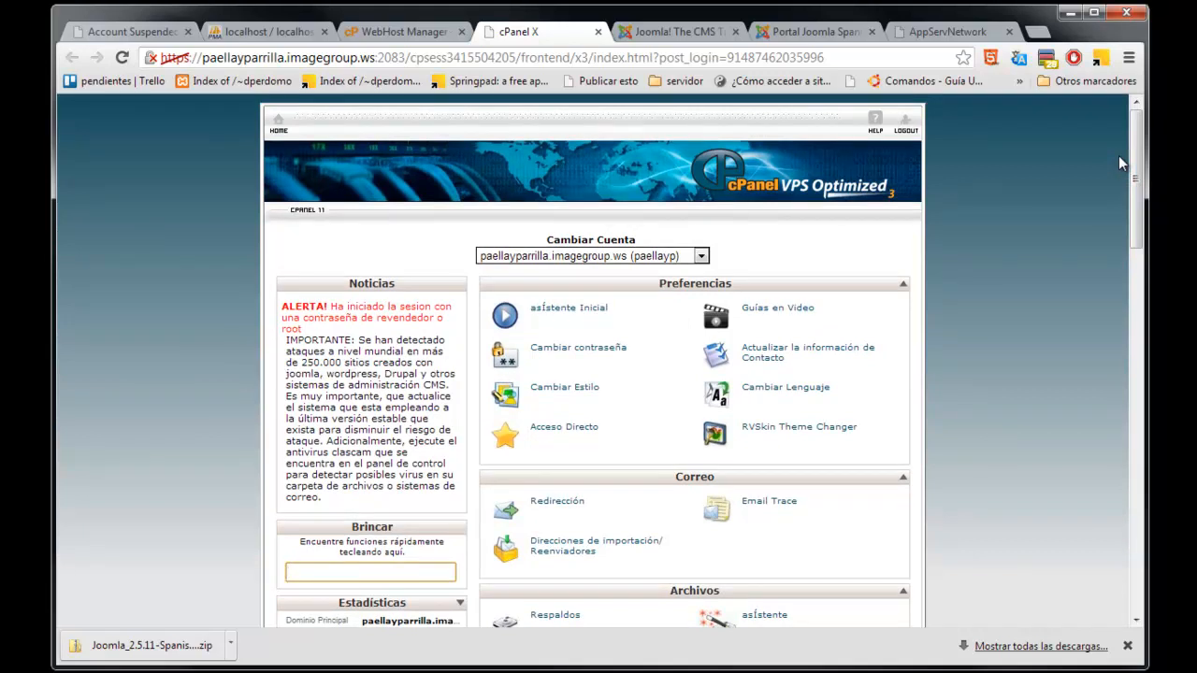
drag(1133, 159, 1129, 250)
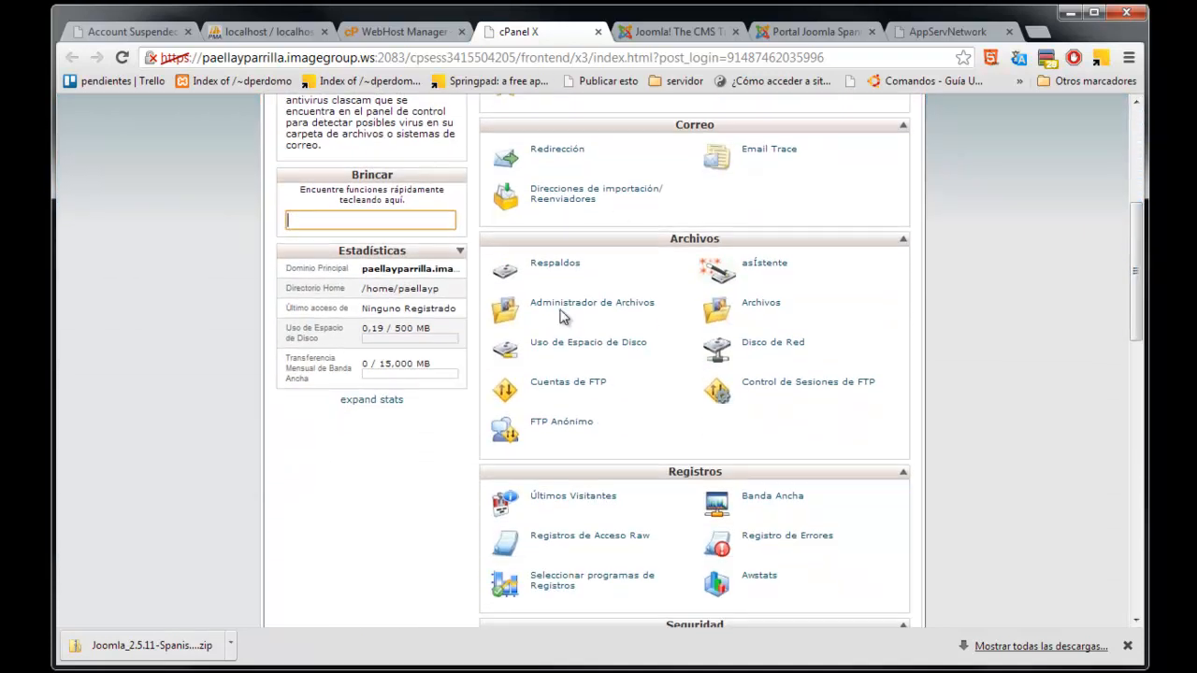
Step: Go from the local phpMyAdmin page to the AppServ home page at localhost
click(291, 34)
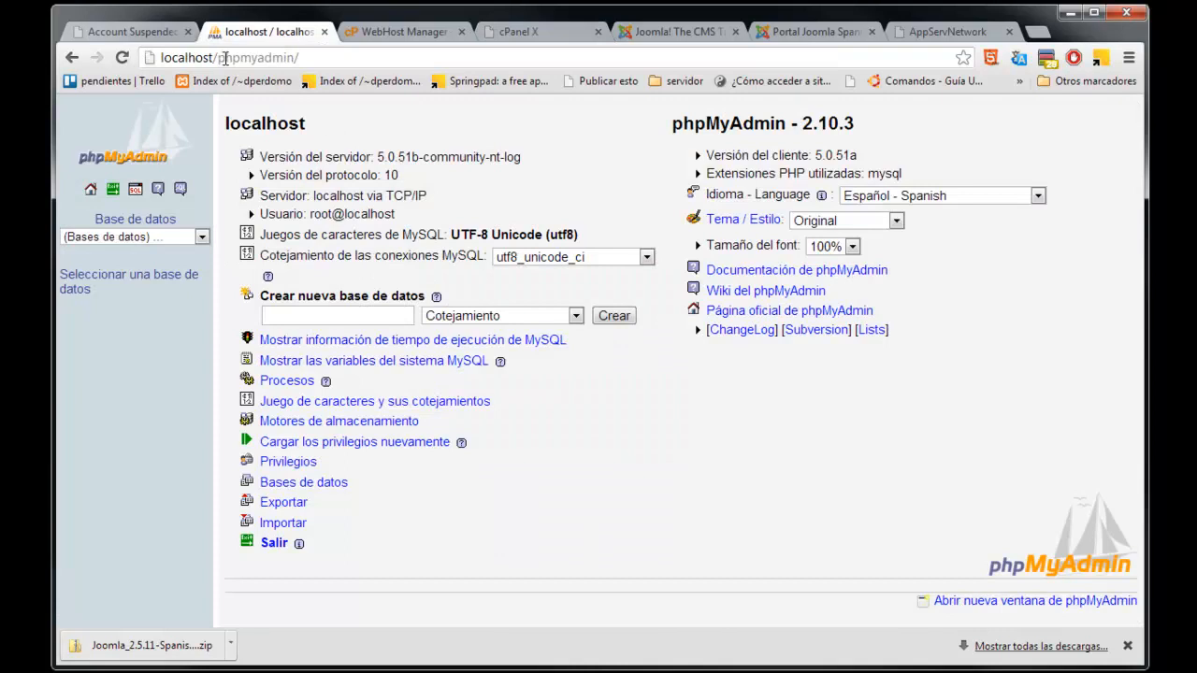
drag(223, 58, 292, 60)
key(BackSpace)
key(Return)
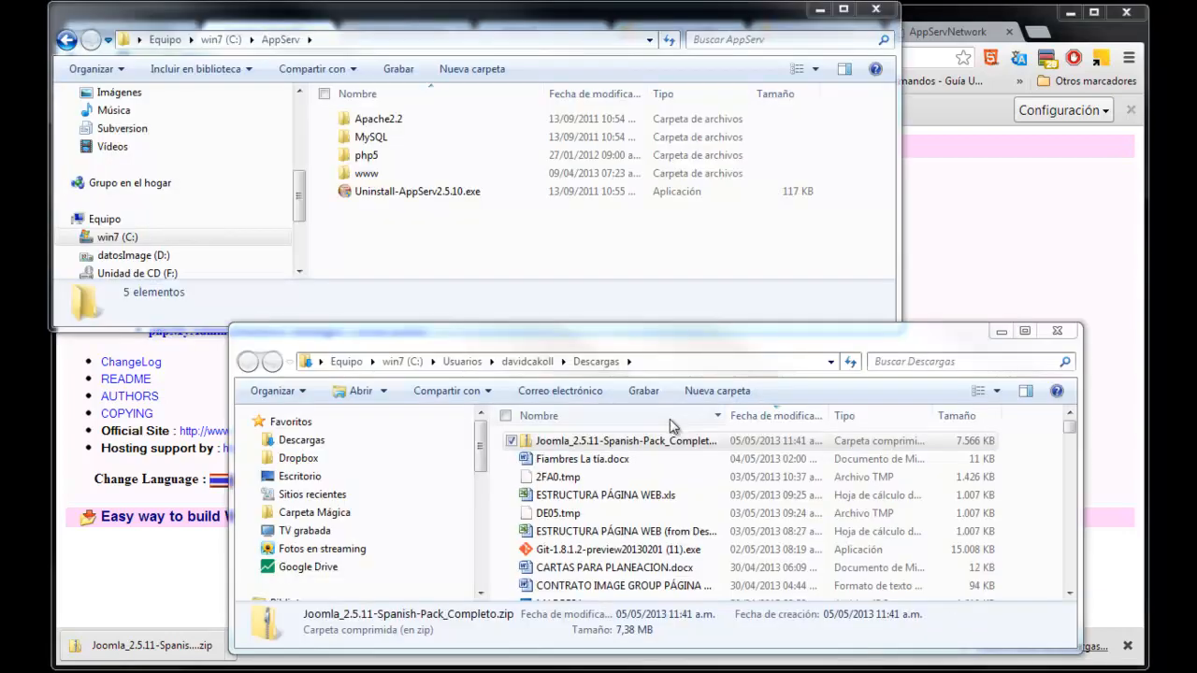
click(619, 441)
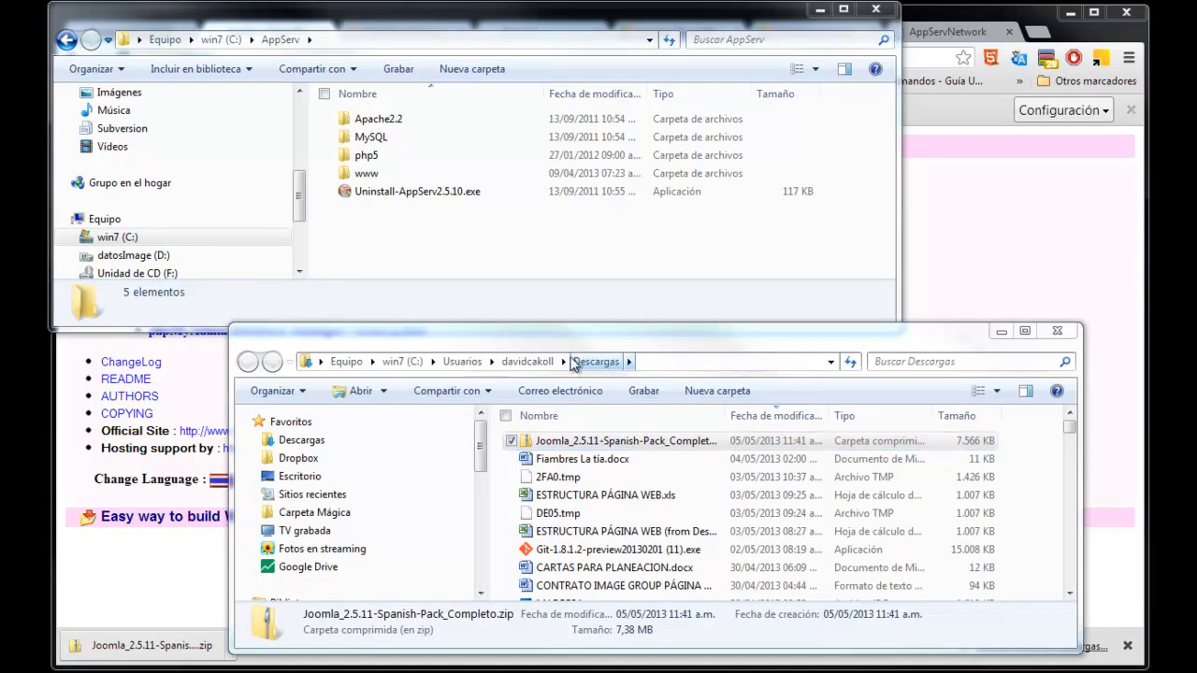
click(658, 445)
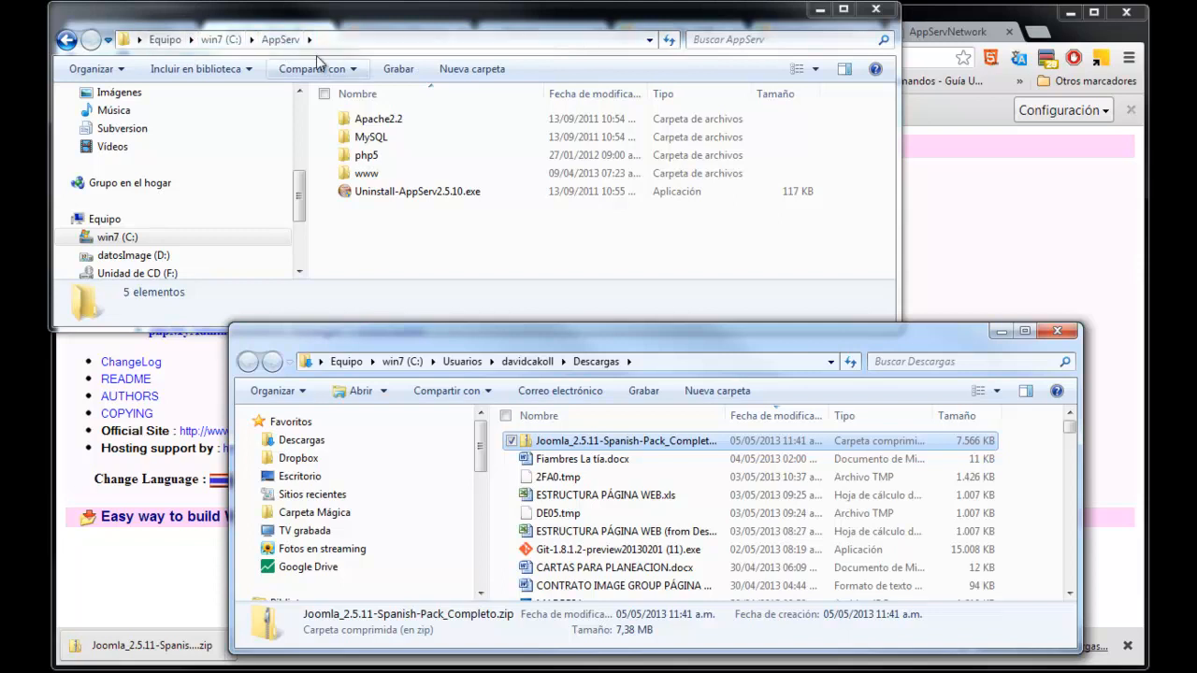
double_click(368, 175)
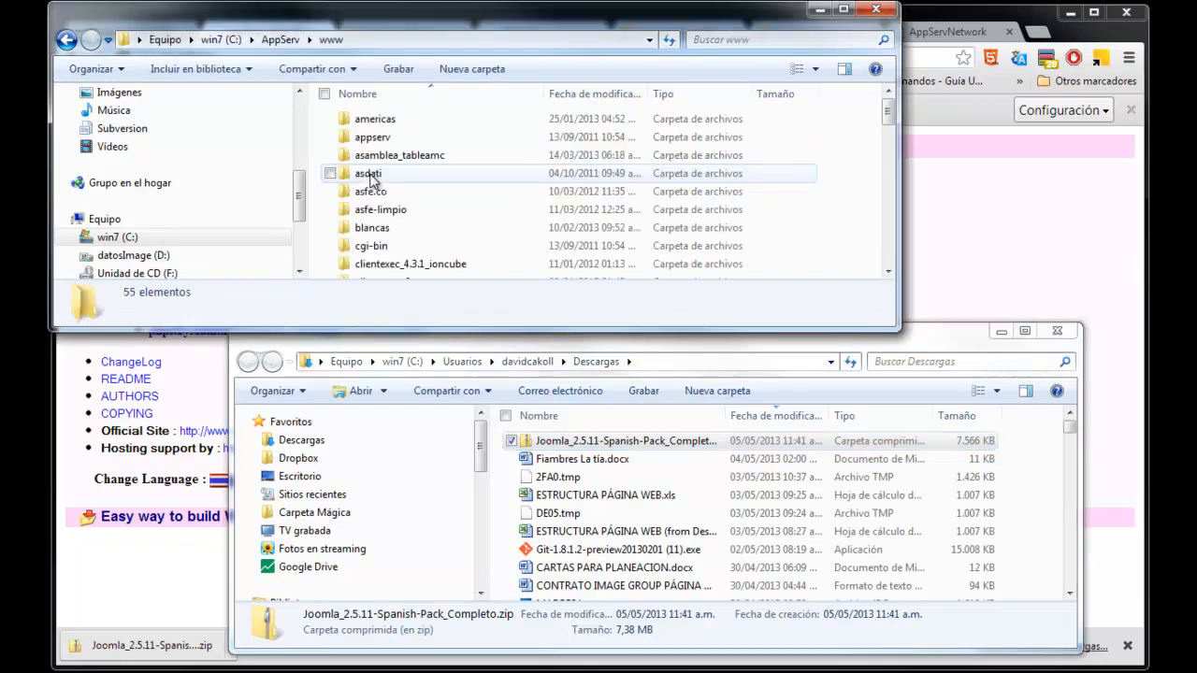
click(485, 69)
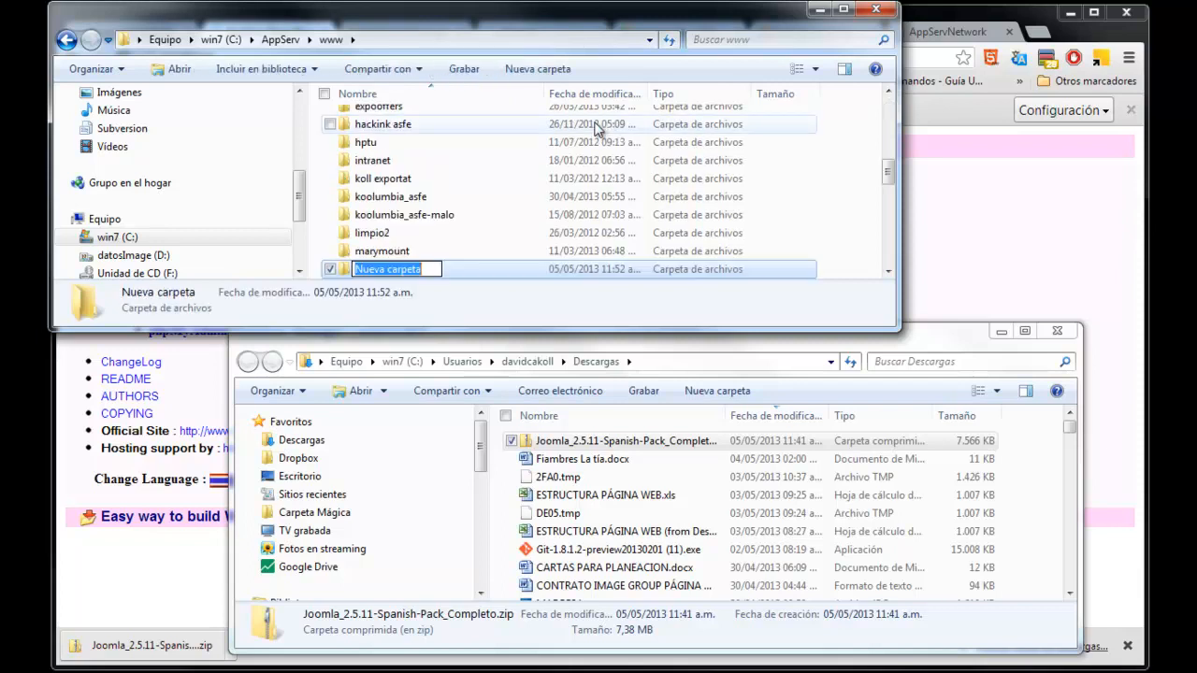
text(paellaypa)
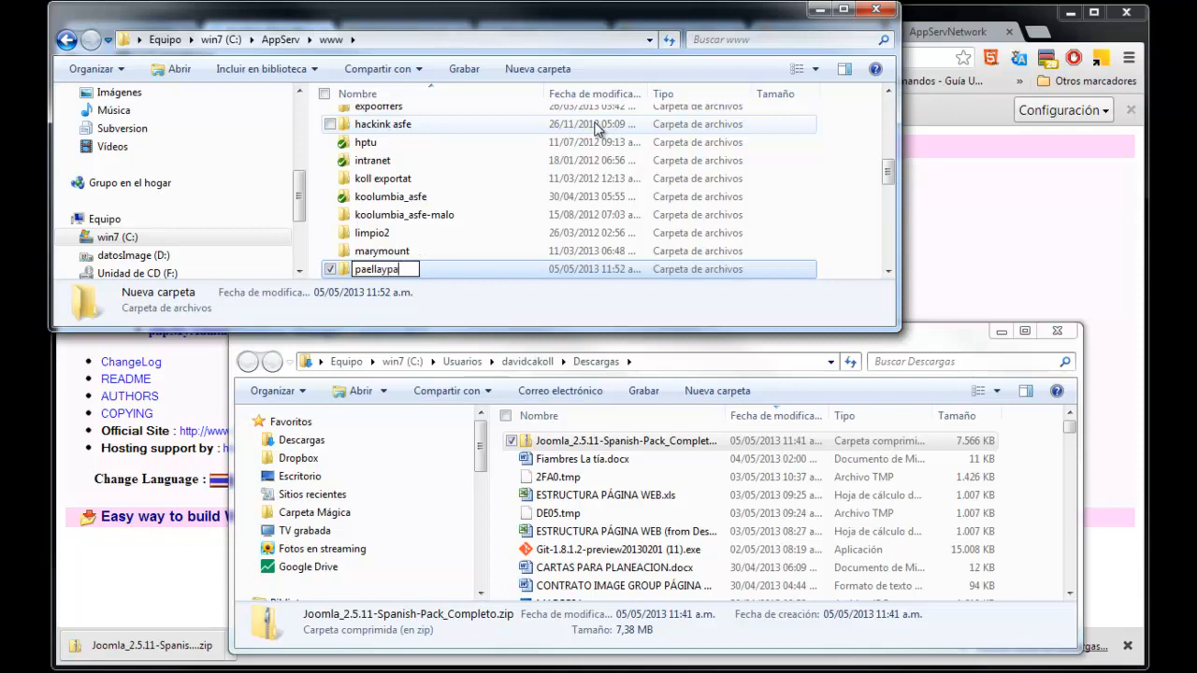
text(rrilla)
key(Return)
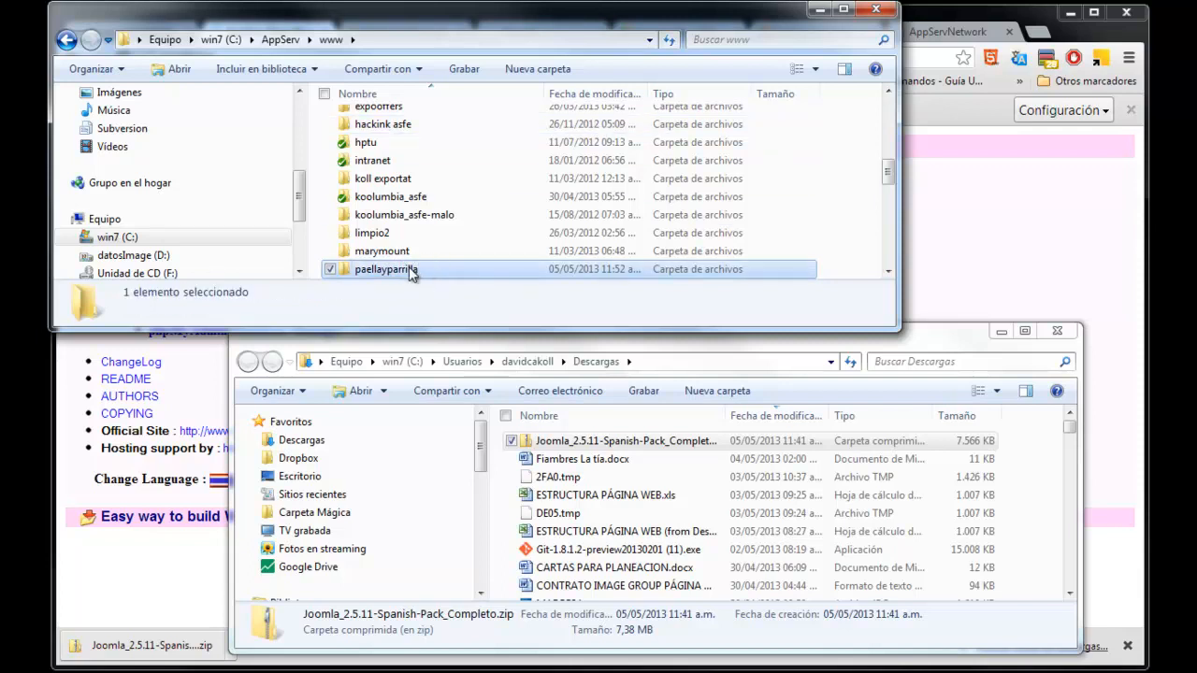
Step: Paste the Joomla 2.5.11 Spanish zip into the local paellayparrilla folder and extract it directly into C:\AppServ\www\paellayparrilla
double_click(408, 269)
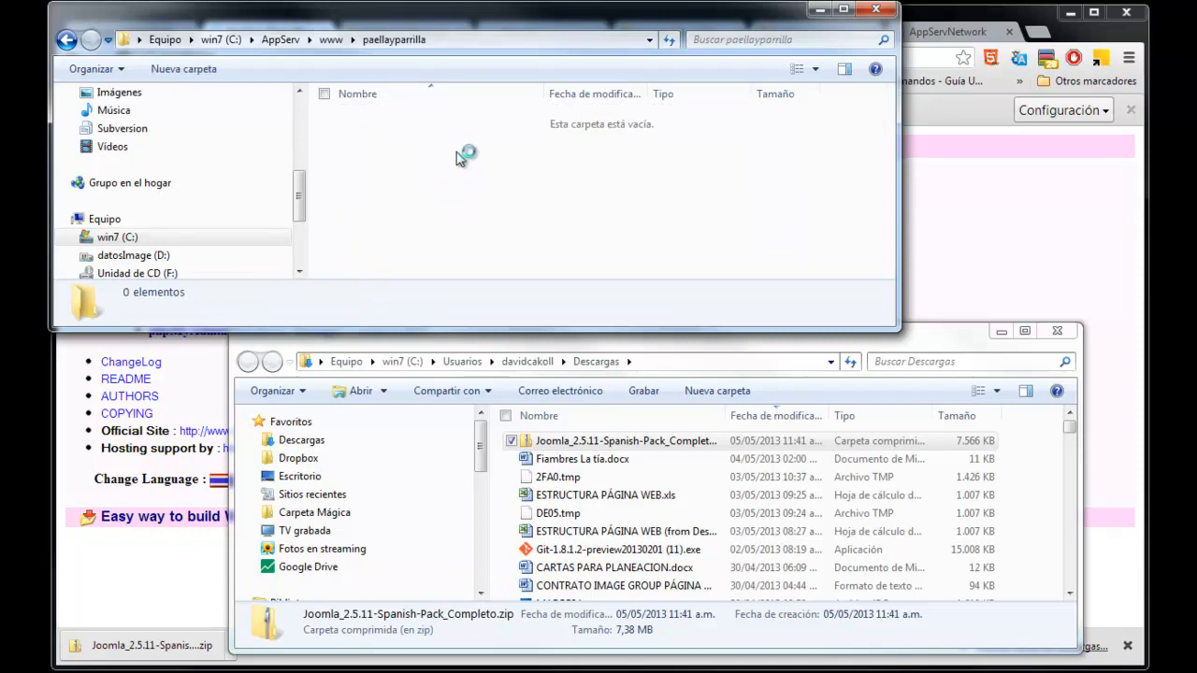
key(ctrl+v)
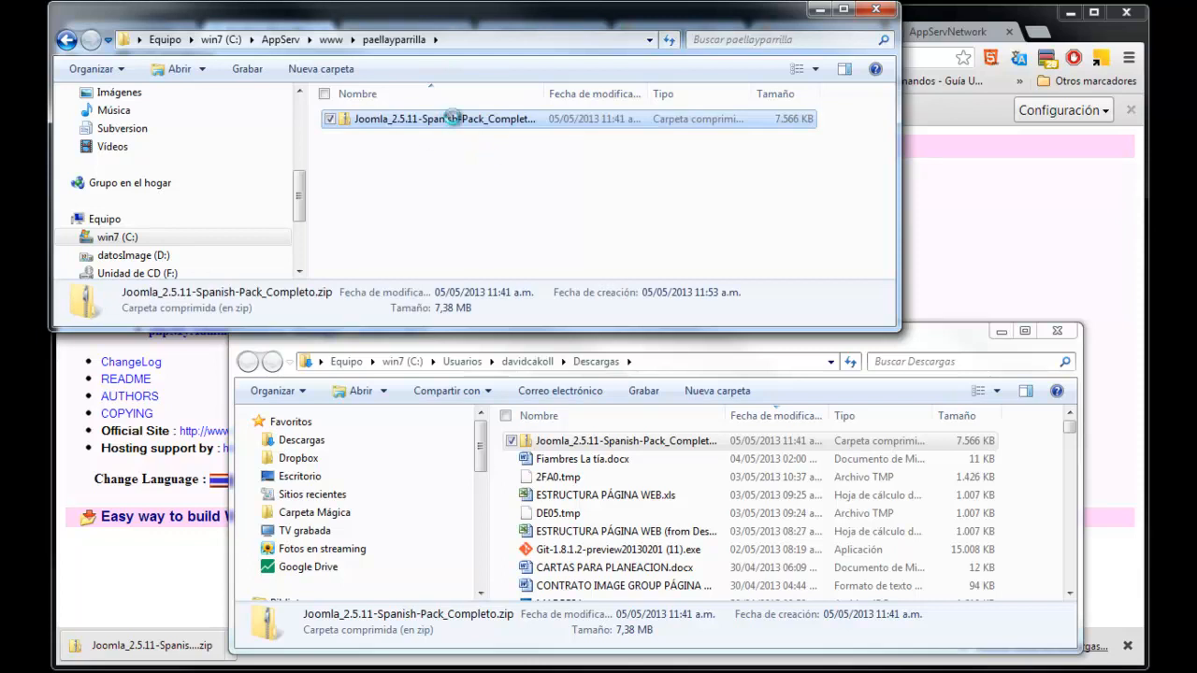
right_click(446, 120)
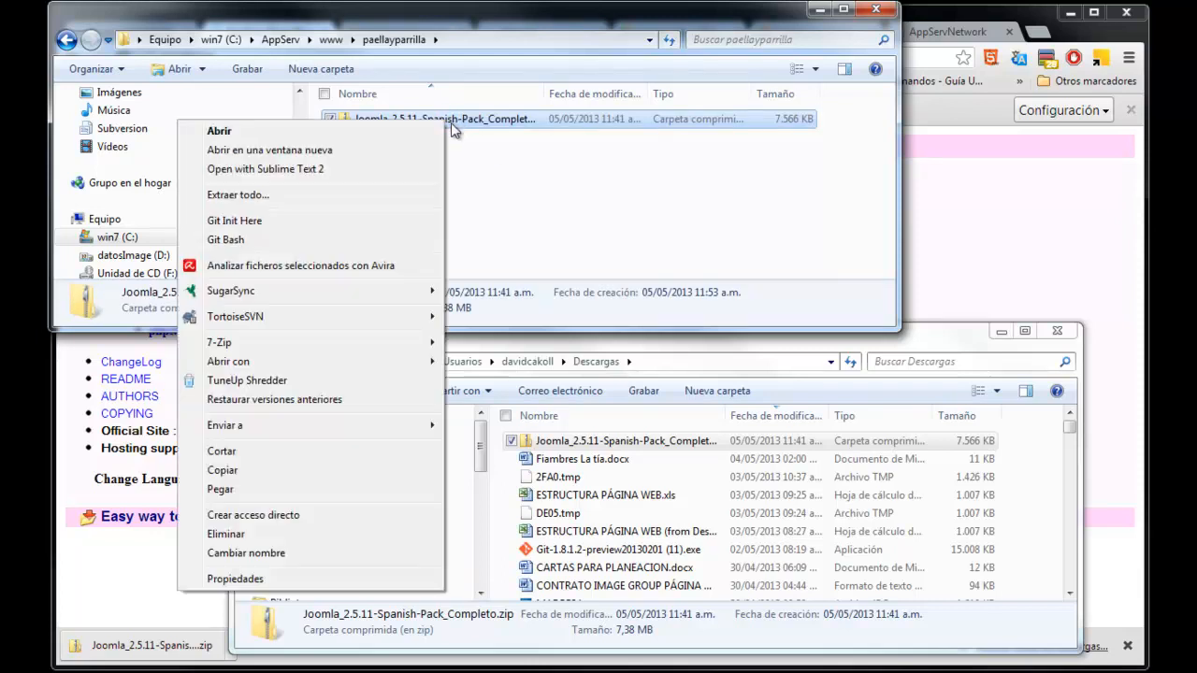
click(374, 200)
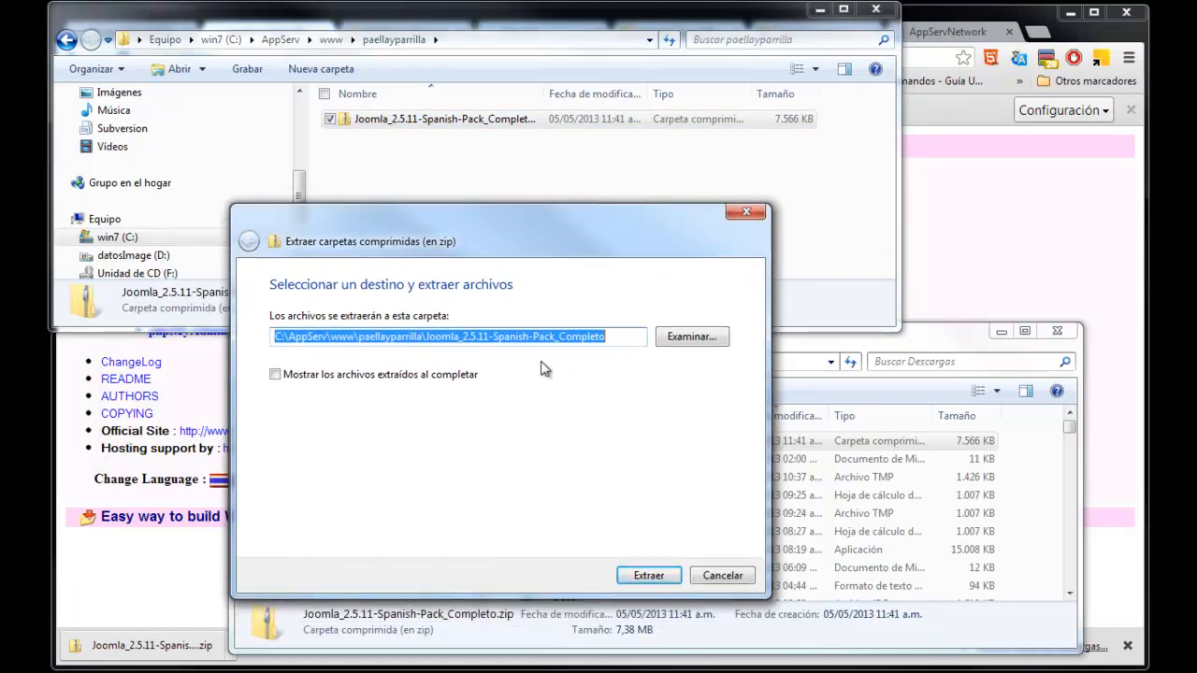
click(484, 337)
drag(421, 333, 644, 334)
key(BackSpace)
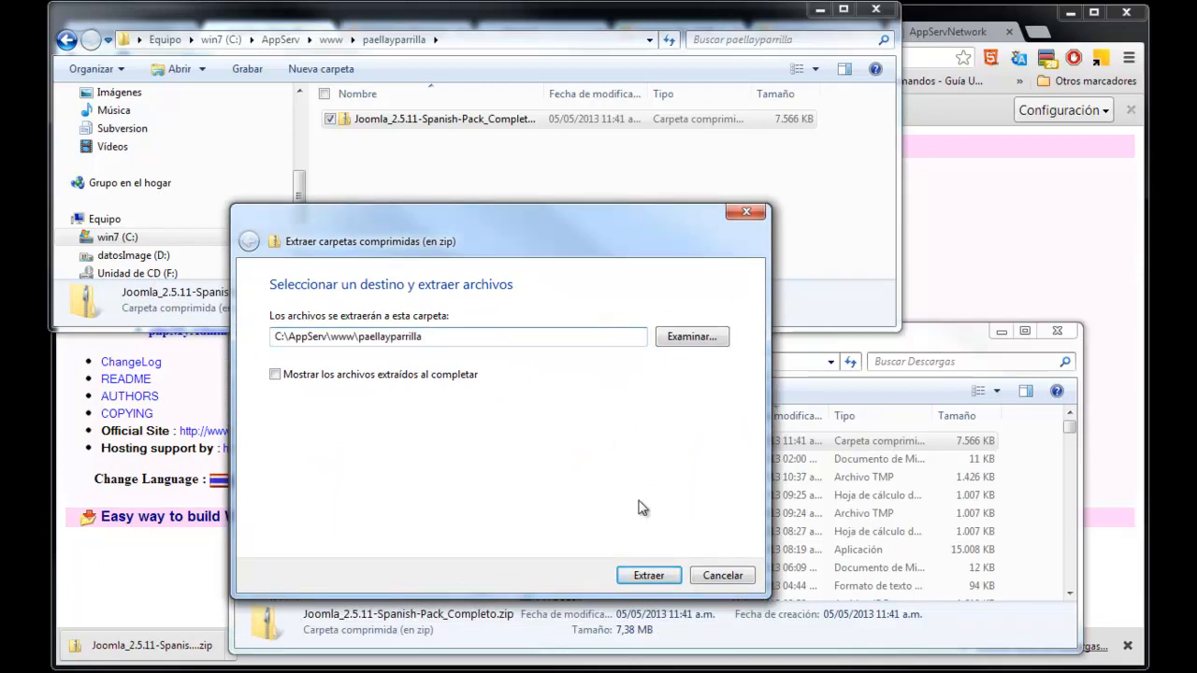
click(645, 575)
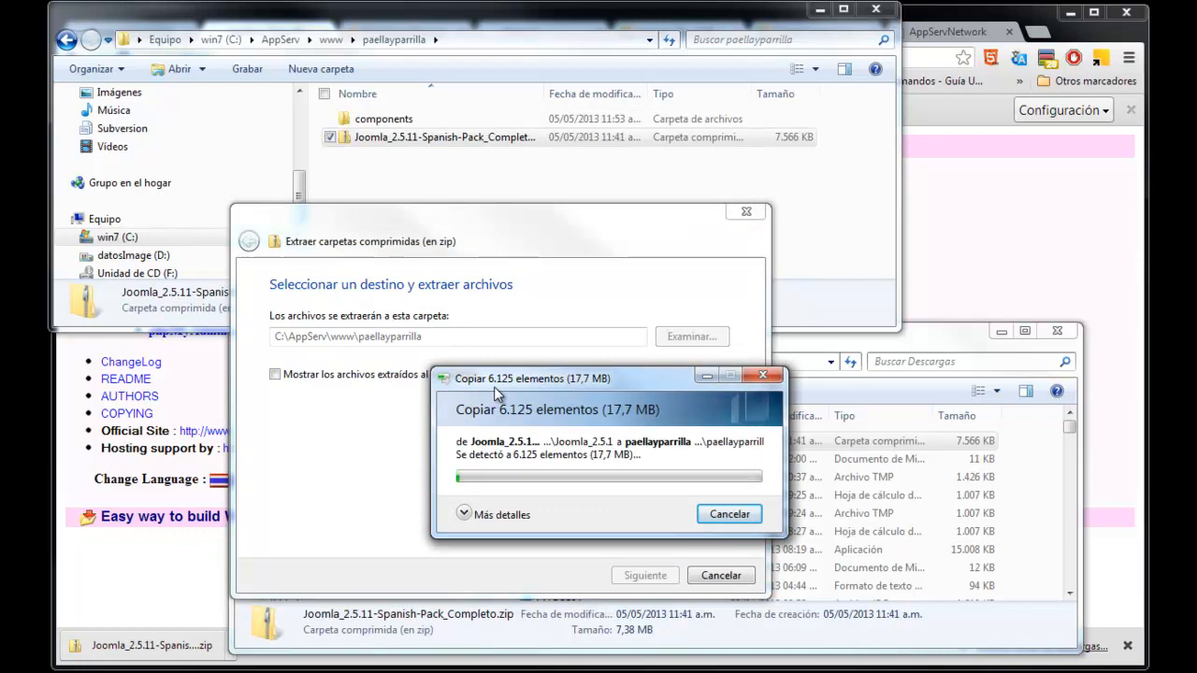
Step: Switch to Chrome and open cPanel's Administrador de Archivos at the Web Root (public_html/www) of paellayparrilla.imagegroup.ws
click(987, 19)
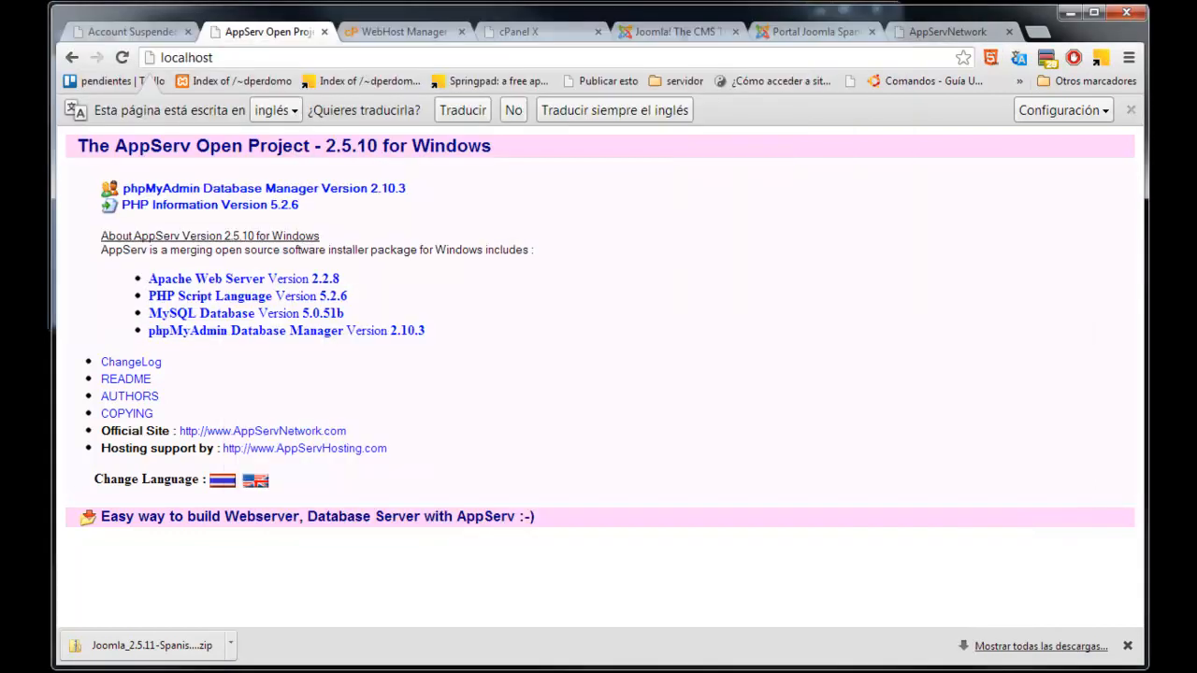
click(411, 31)
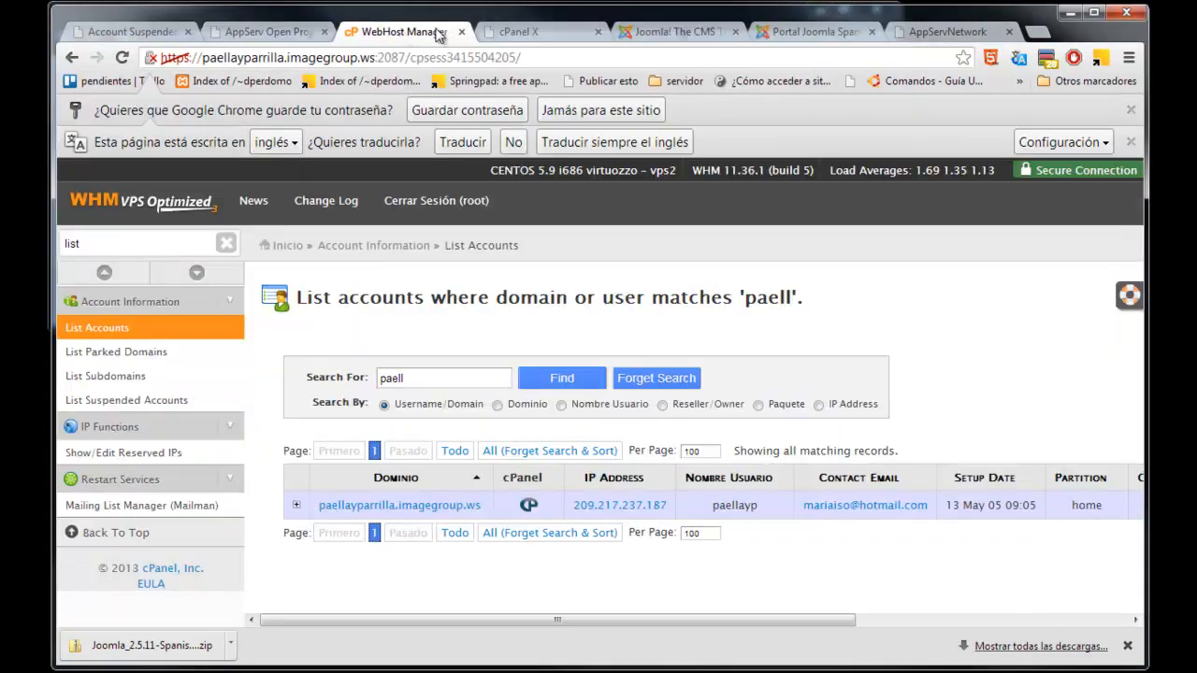
click(488, 33)
drag(1136, 323, 1139, 177)
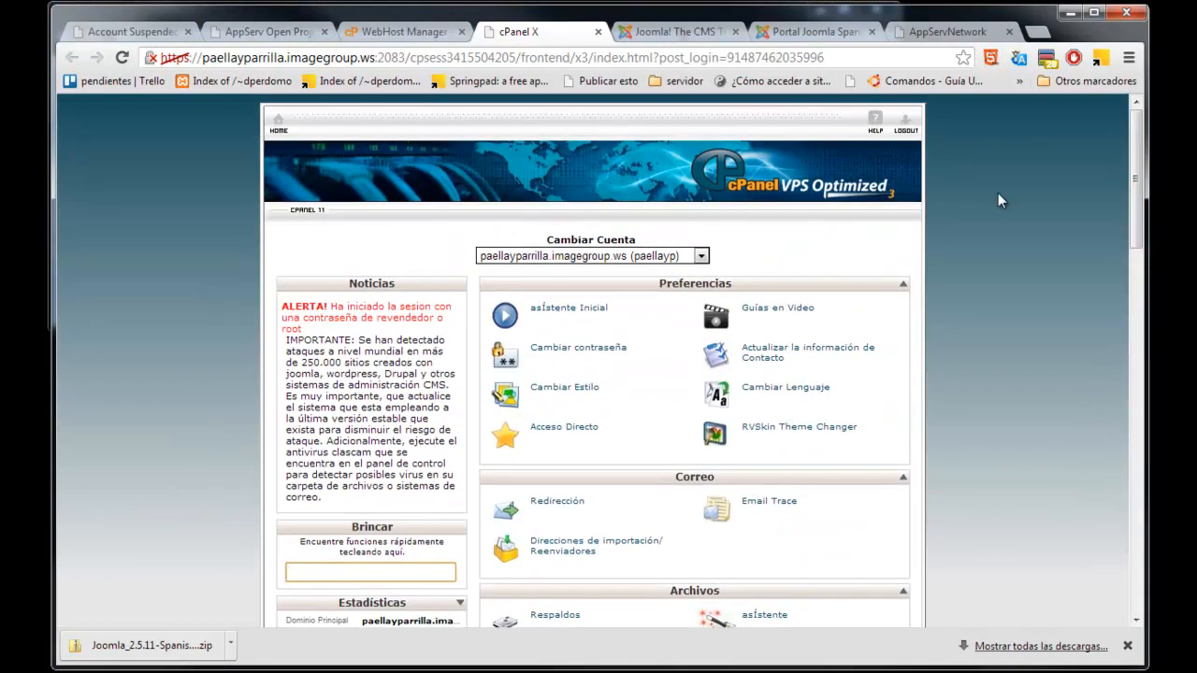
scroll(1136, 171, down, 5)
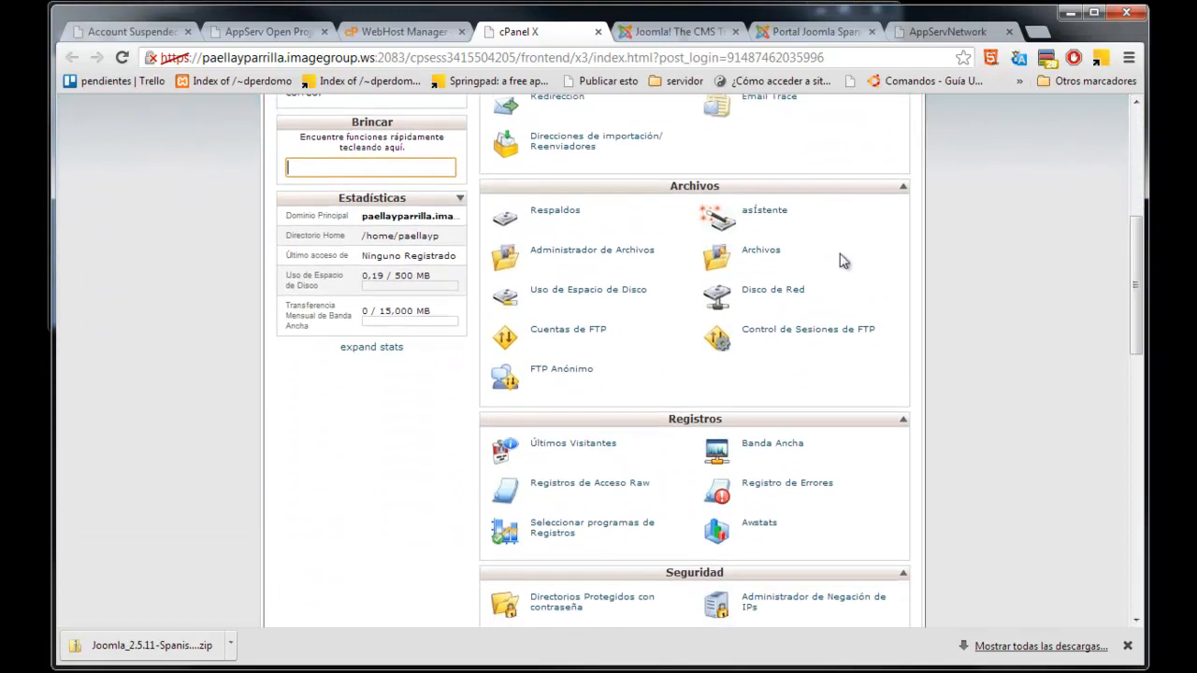
click(598, 258)
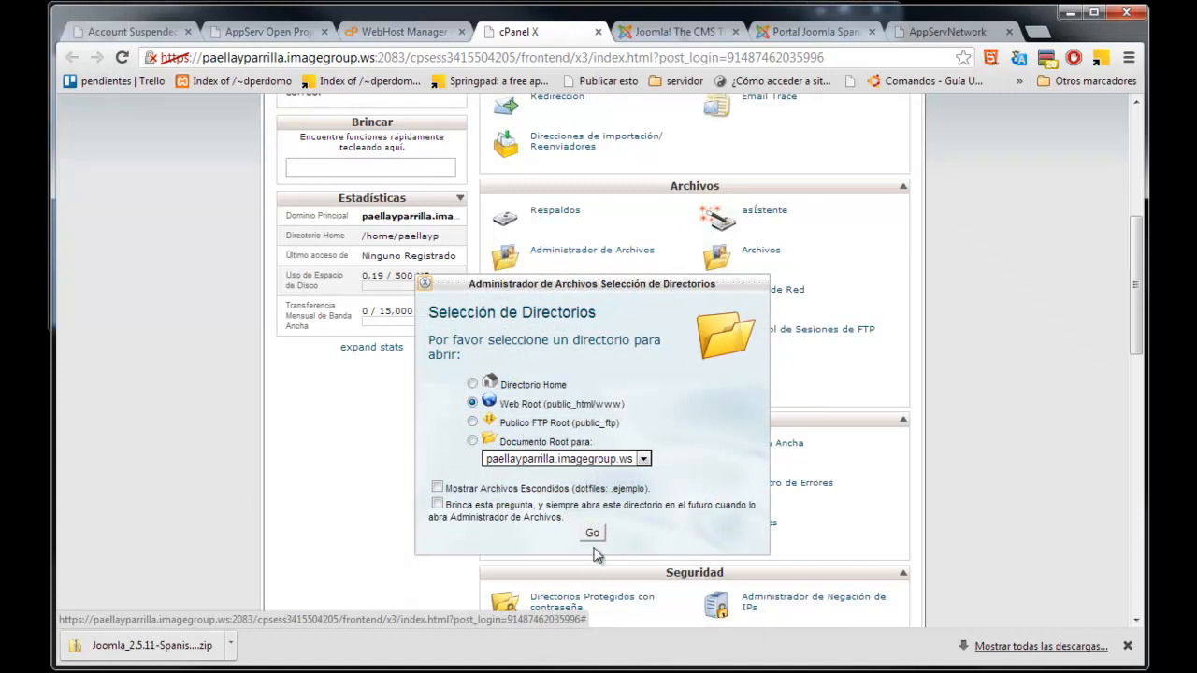
click(591, 532)
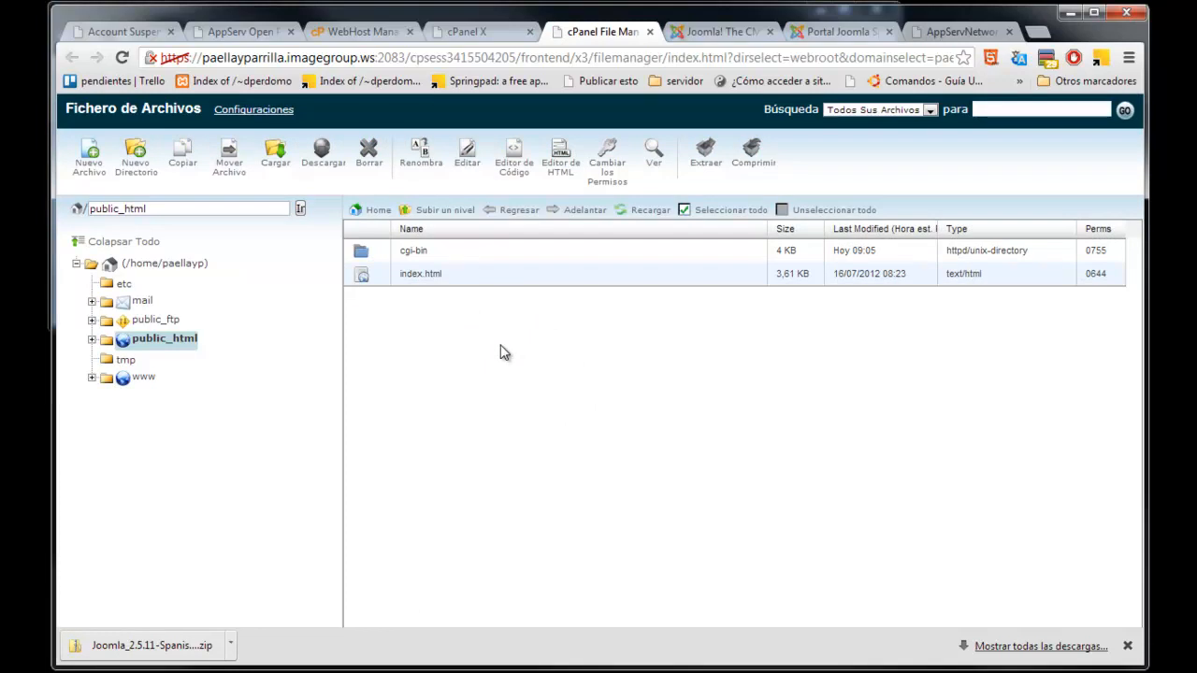
Step: Upload Joomla_2.5.11-Spanish-Pack_Completo.zip from C:\AppServ\www\paellayparrilla to the server's public_html folder and return to its file list
click(280, 161)
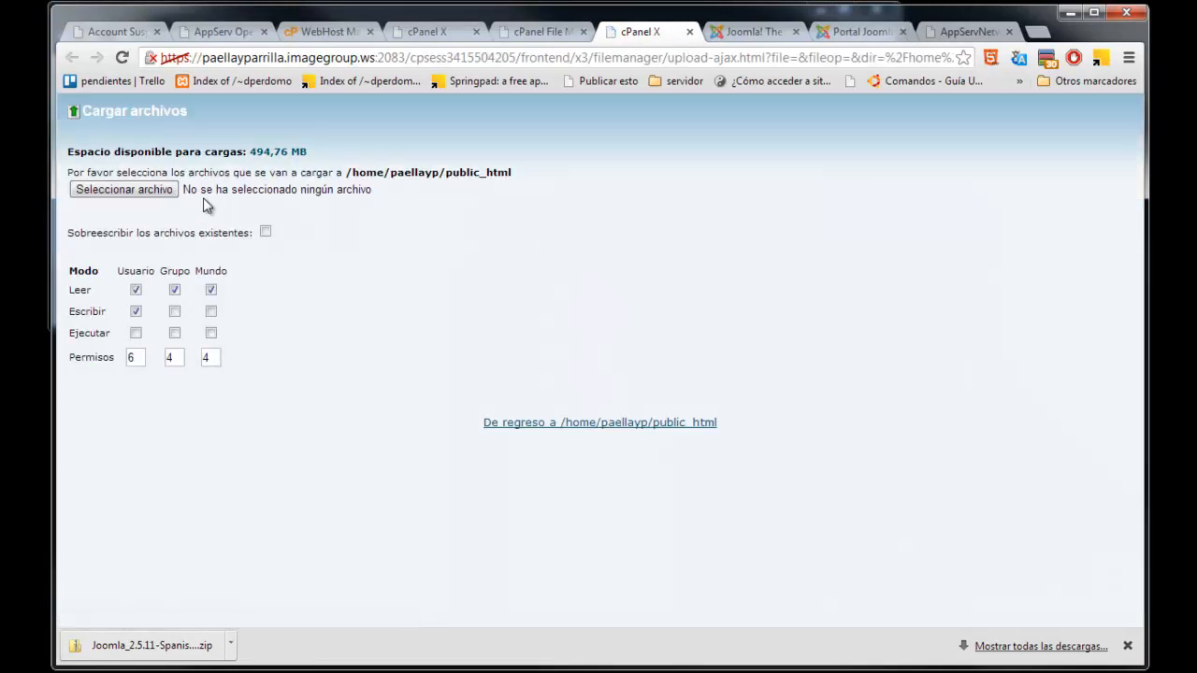
click(170, 199)
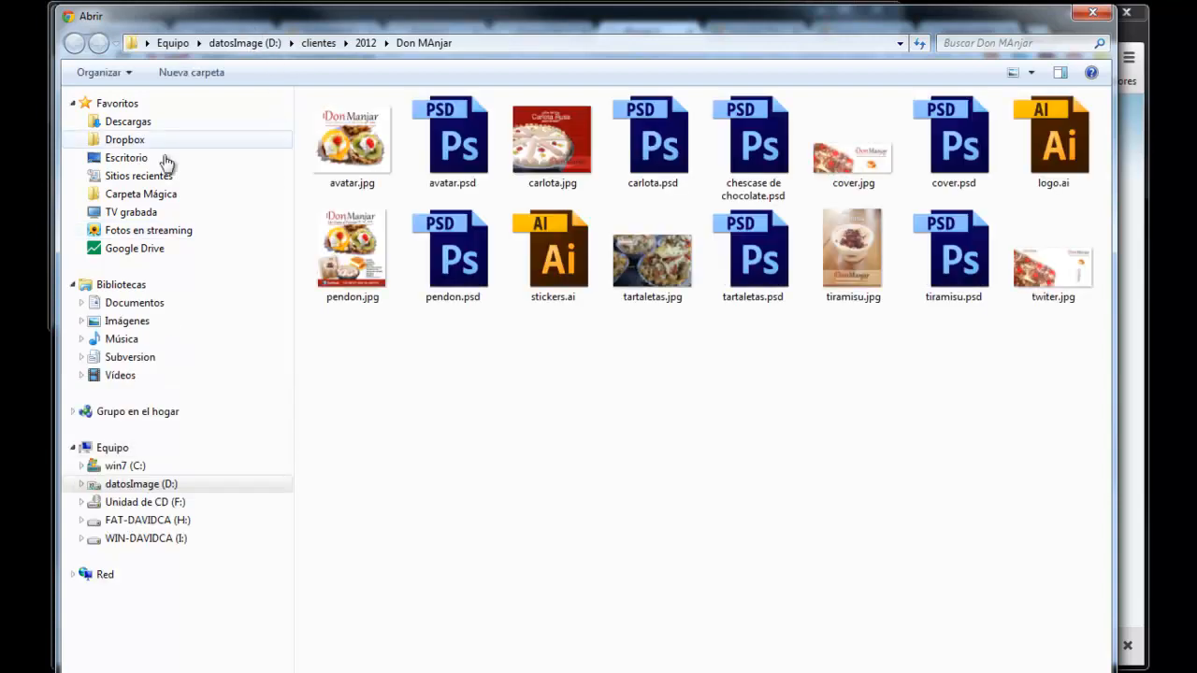
click(126, 467)
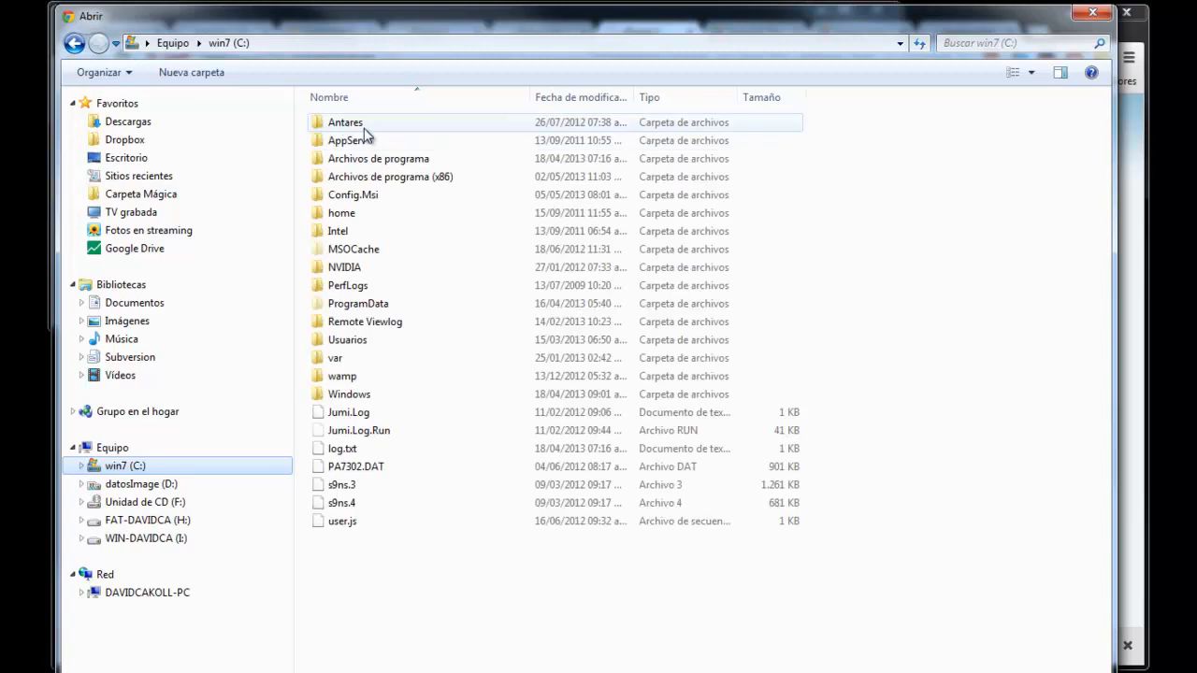
double_click(357, 140)
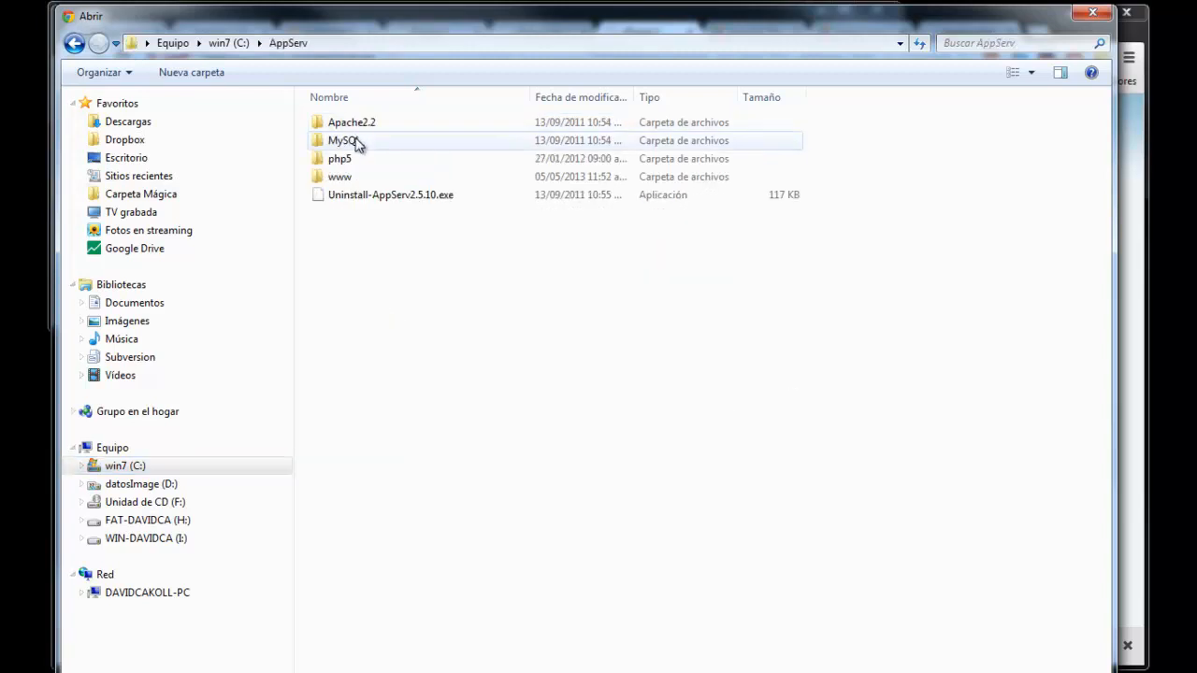
double_click(347, 176)
drag(1104, 234, 1038, 379)
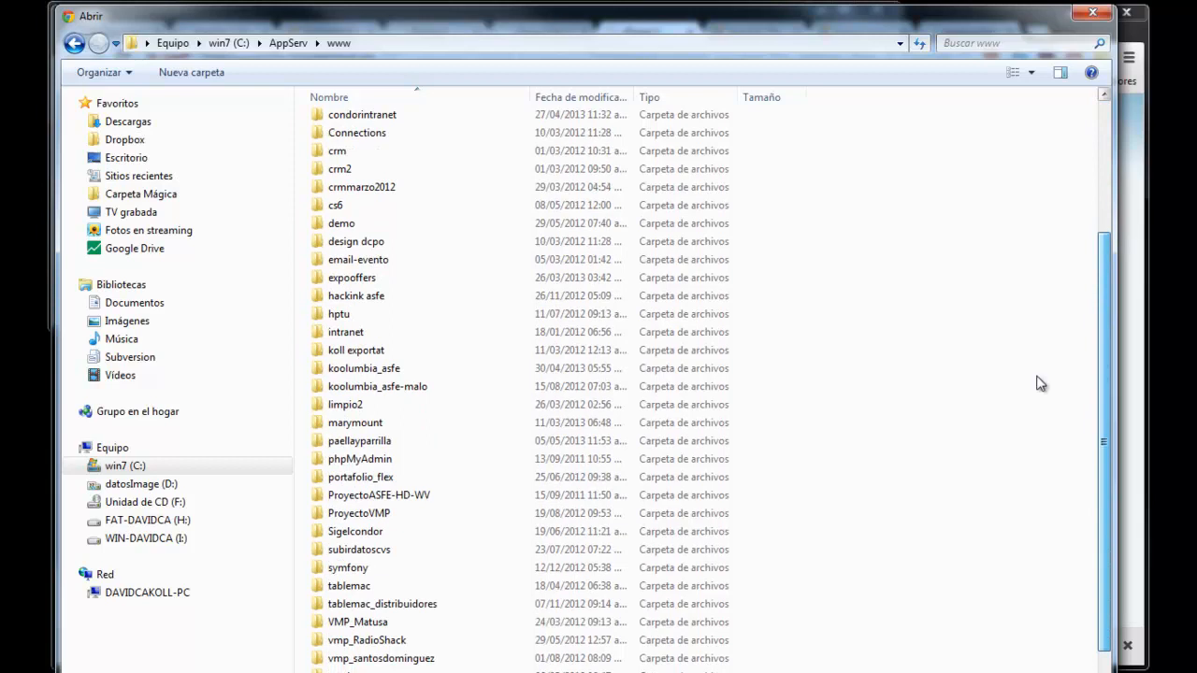
double_click(379, 443)
click(405, 269)
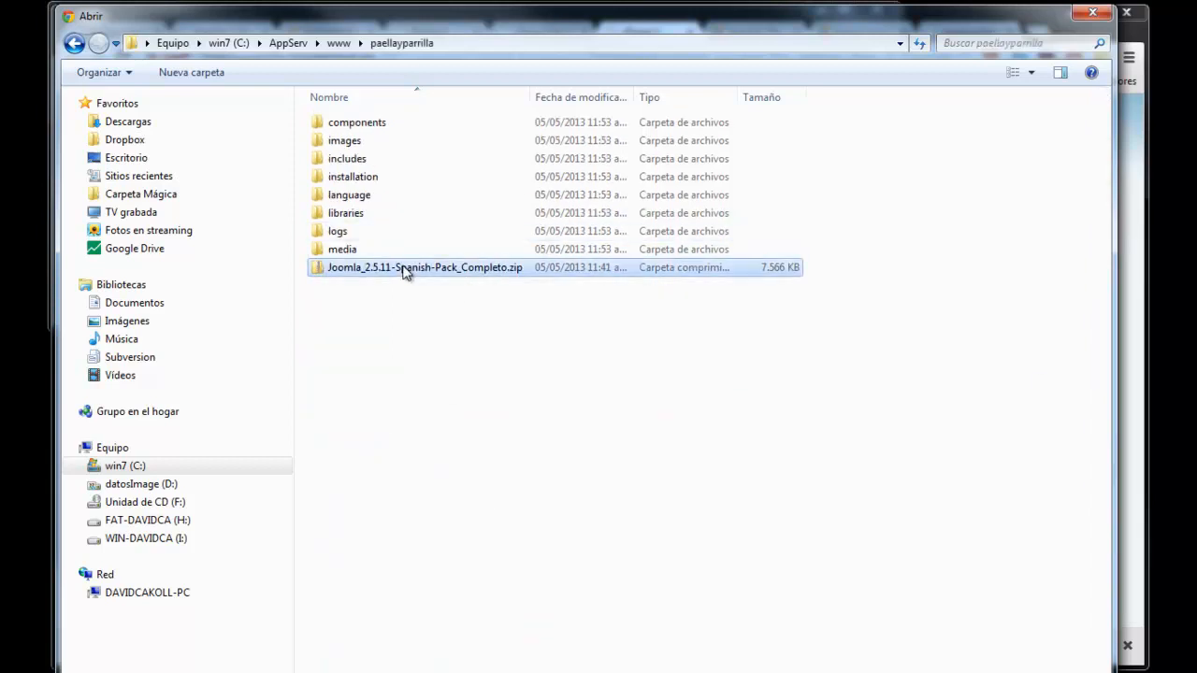
double_click(405, 268)
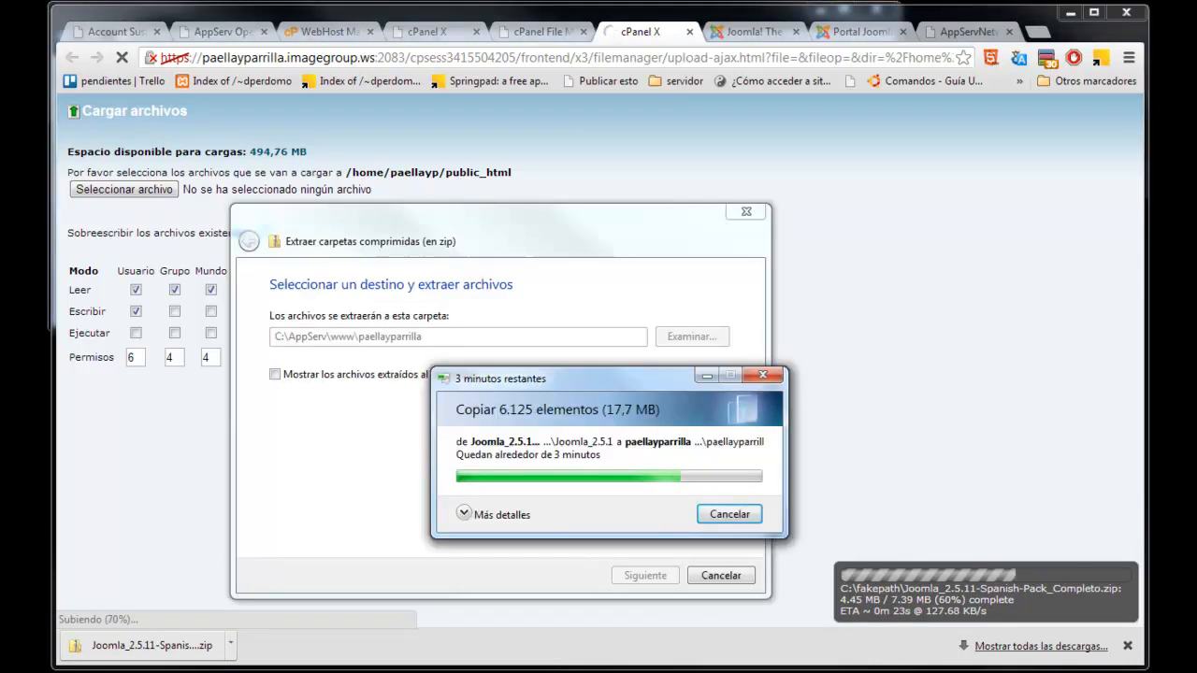
drag(585, 399, 440, 412)
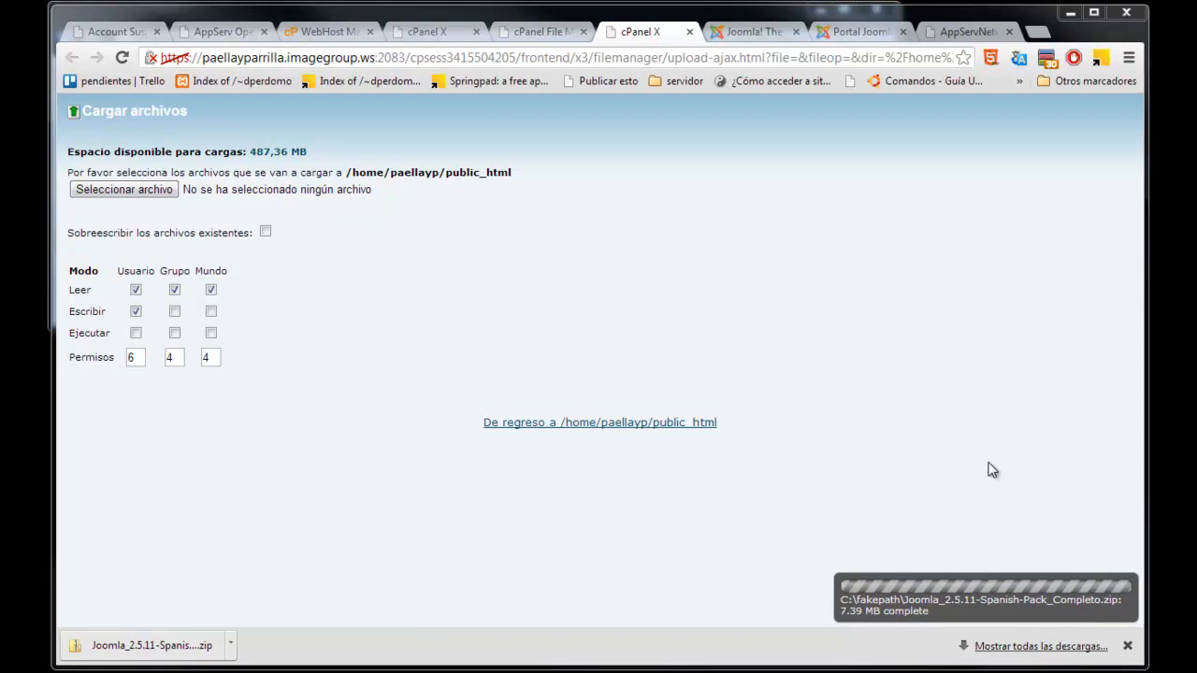
click(609, 423)
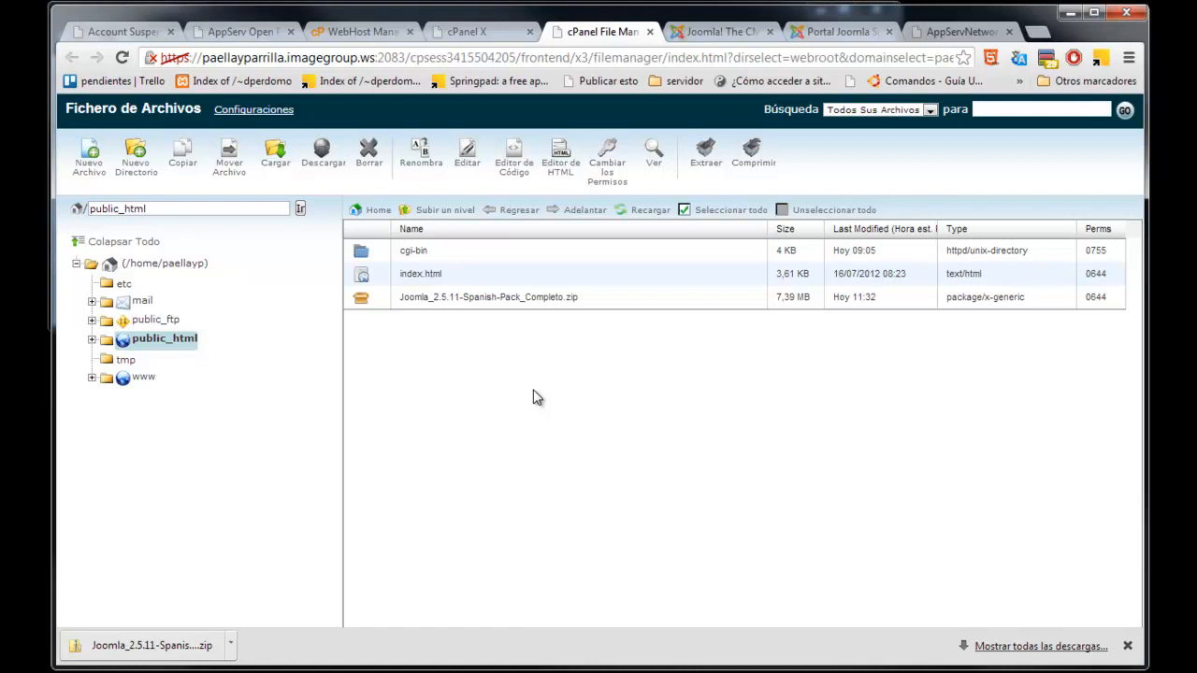
Step: Extract the uploaded Joomla zip into /public_html on the server and close the extraction results
click(454, 296)
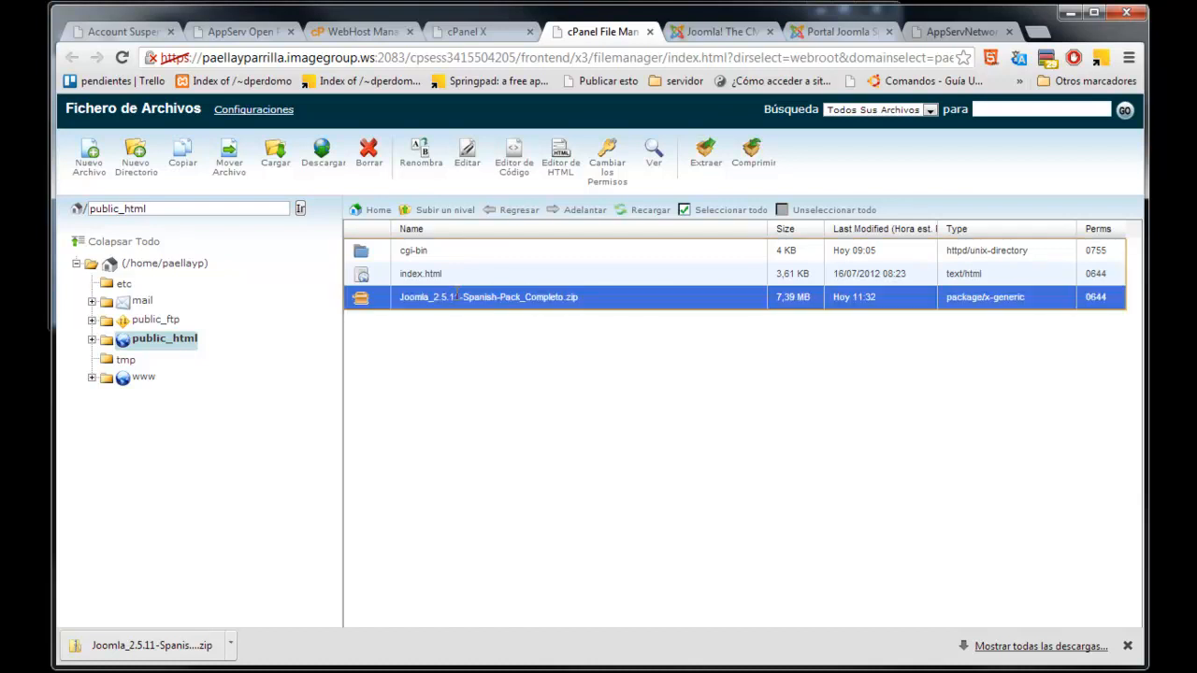
click(703, 159)
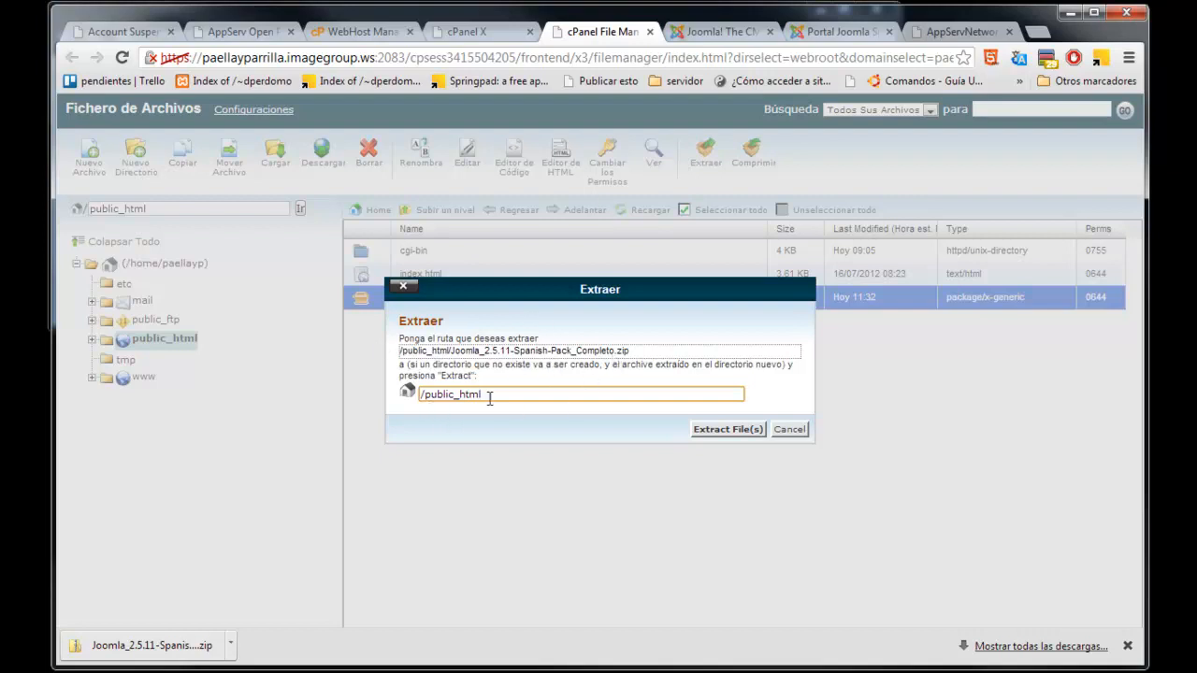
drag(492, 396, 430, 396)
click(727, 430)
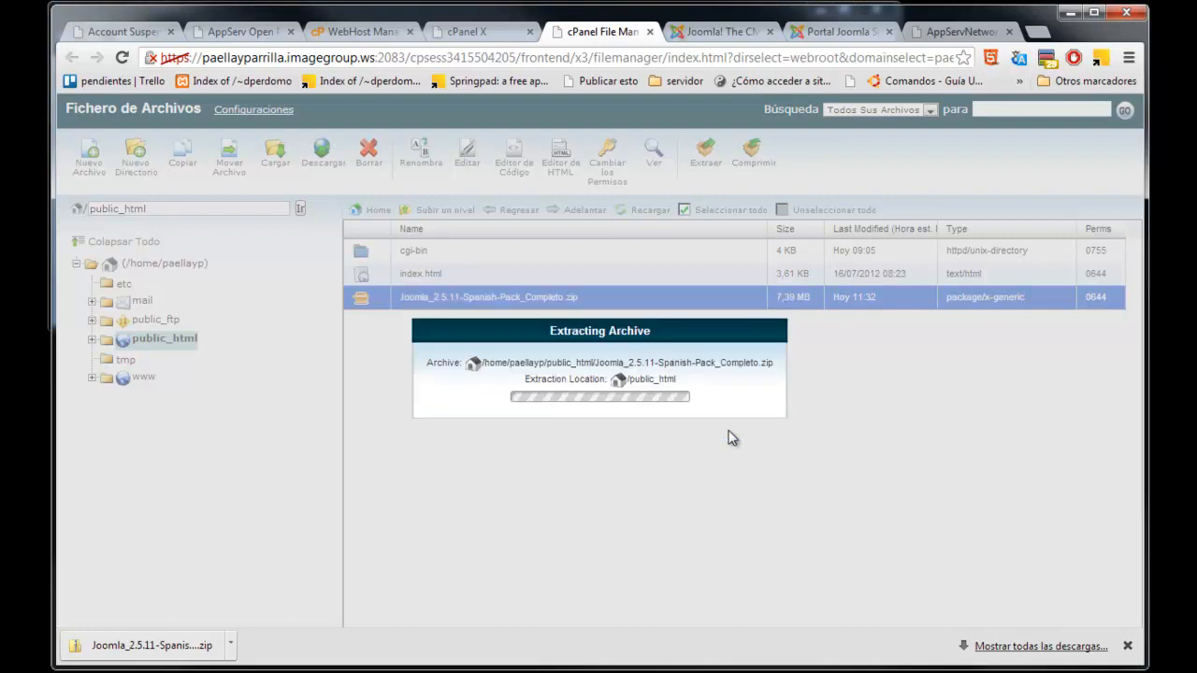
drag(879, 229, 892, 495)
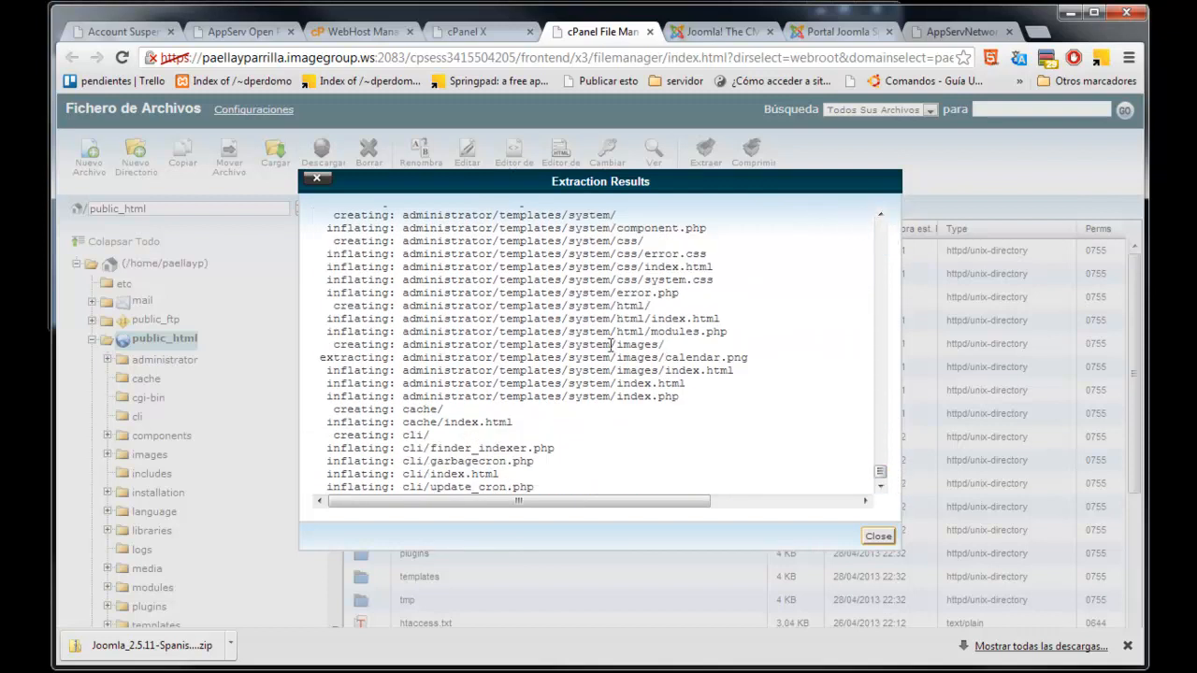
click(879, 536)
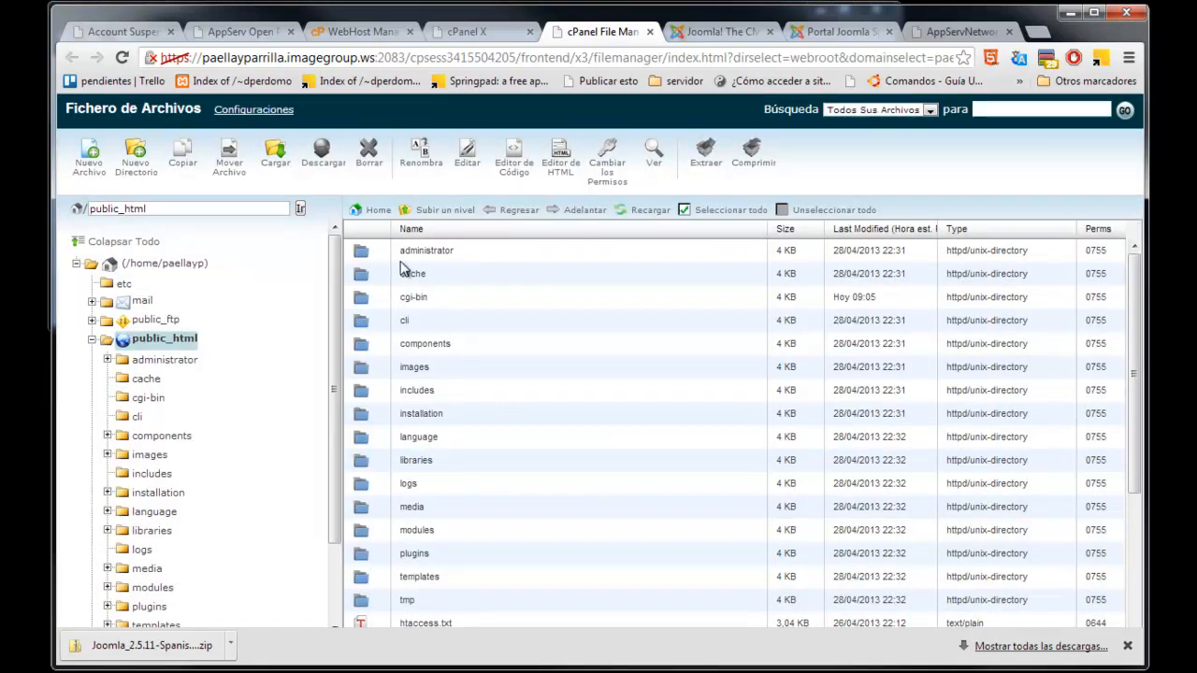
Step: Delete Joomla_2.5.11-Spanish-Pack_Completo.zip from the server's public_html folder
drag(1136, 332, 1133, 528)
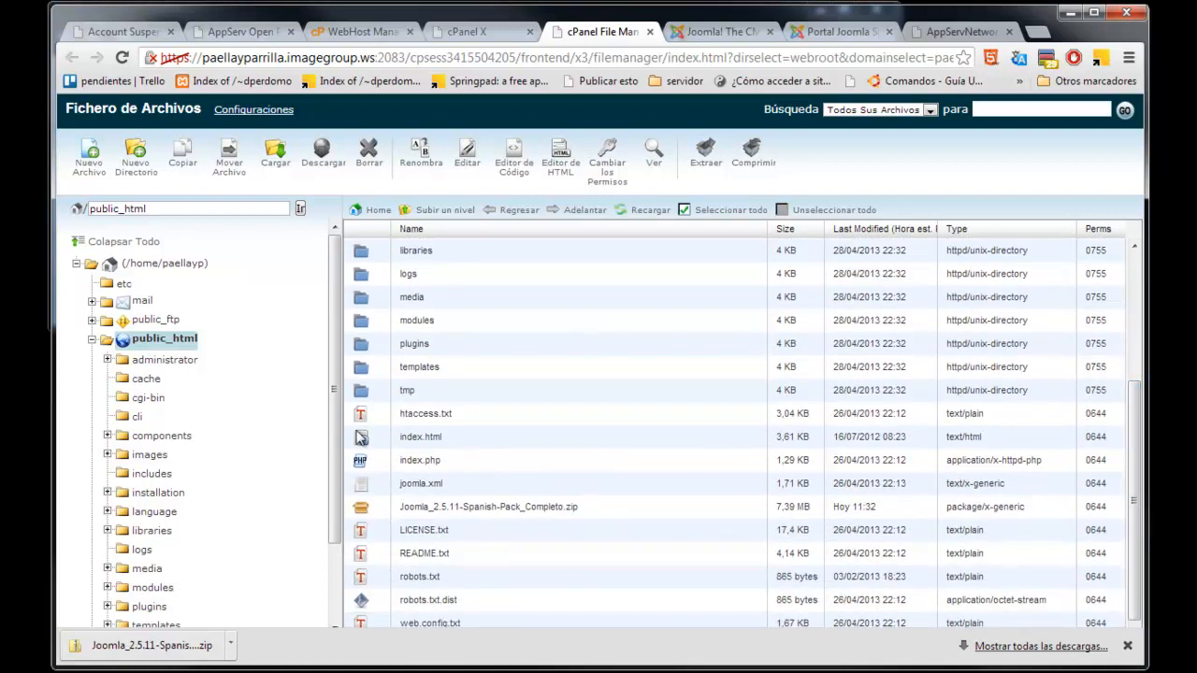
click(481, 506)
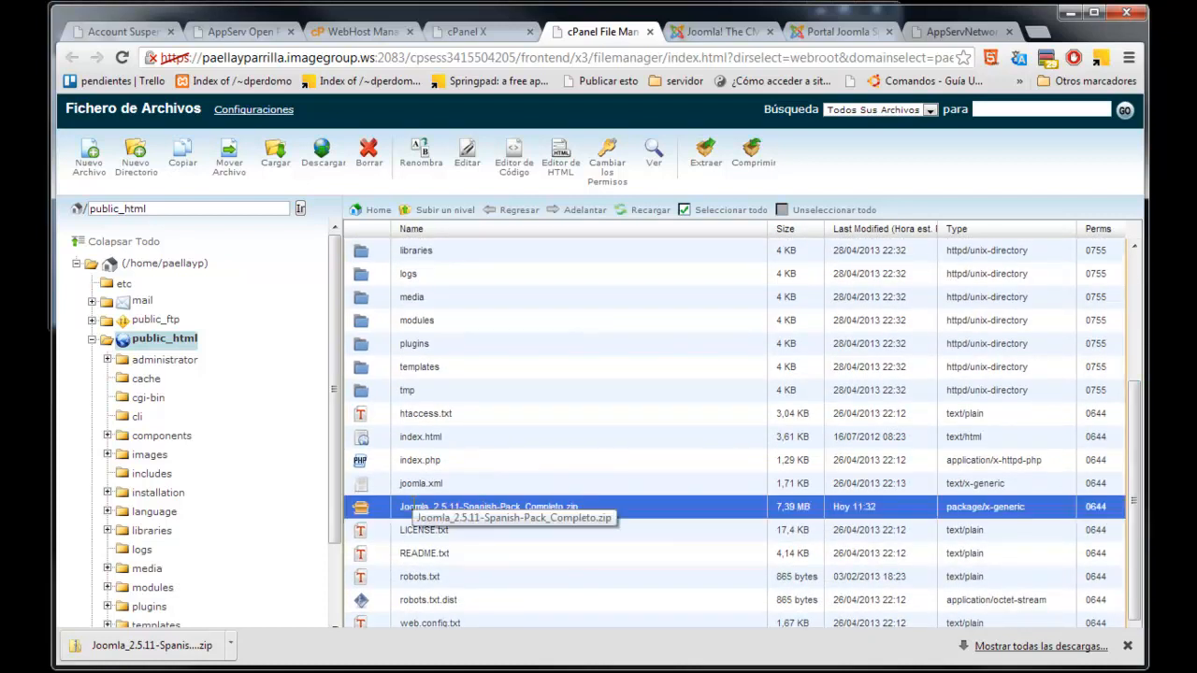
click(370, 157)
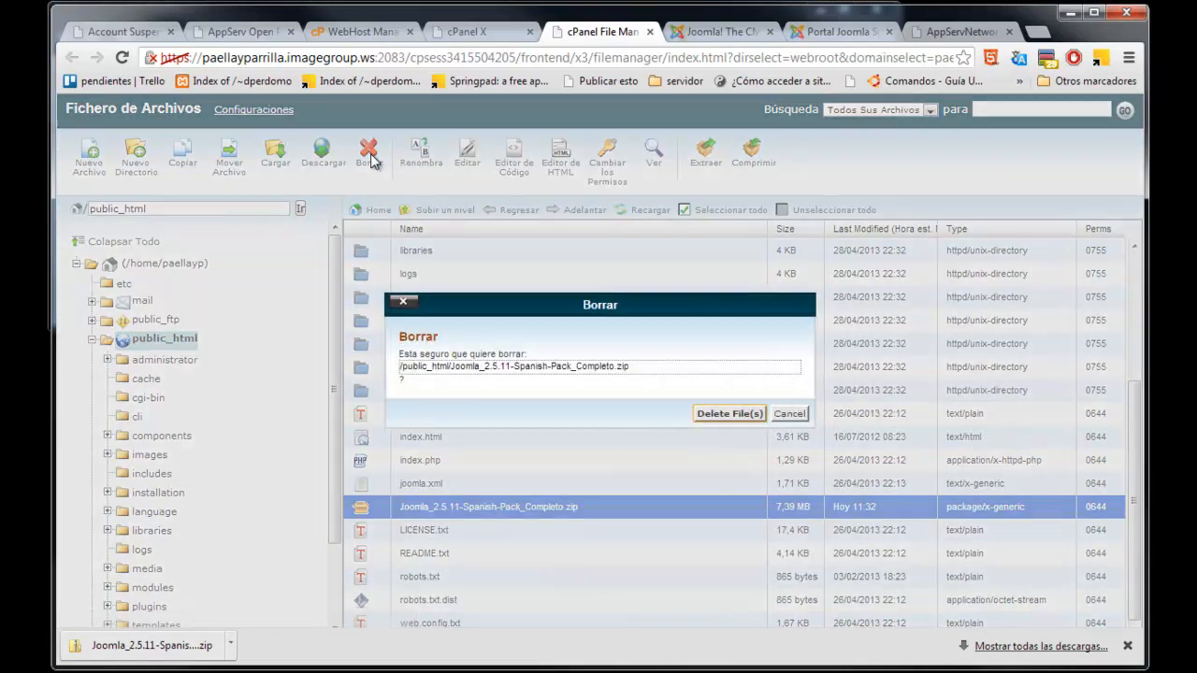
click(727, 414)
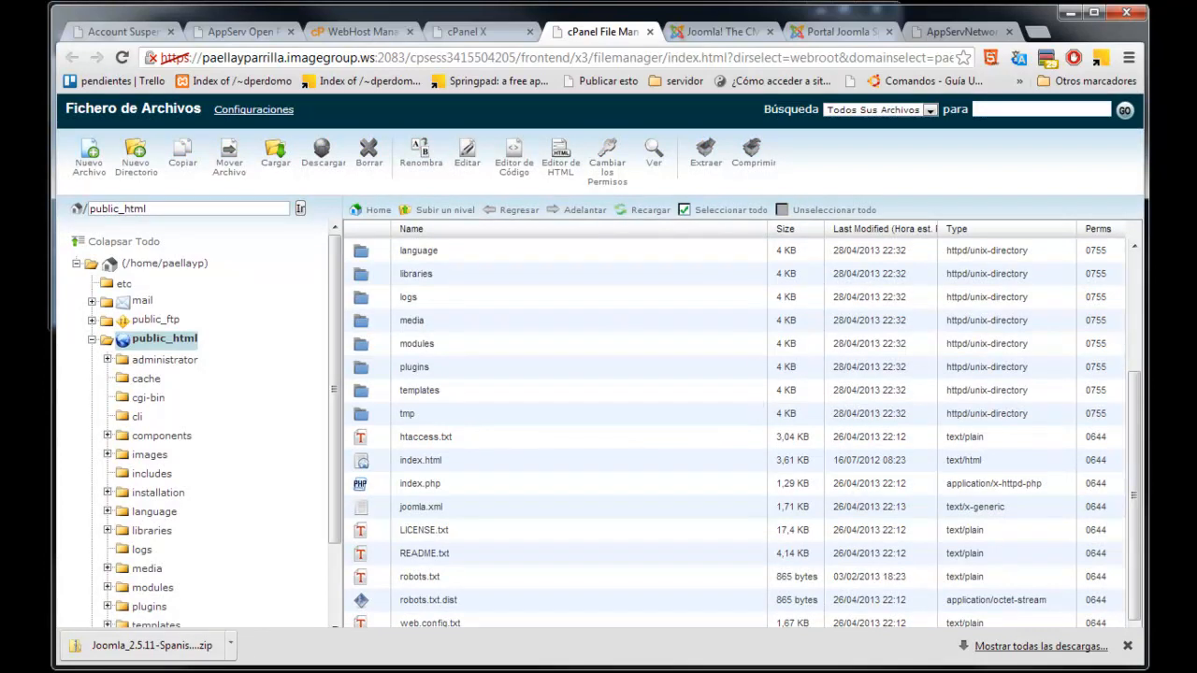
Step: Switch to Windows Explorer and enlarge the paellayparrilla folder window to examine the extracted Joomla files
click(748, 672)
drag(524, 329, 540, 635)
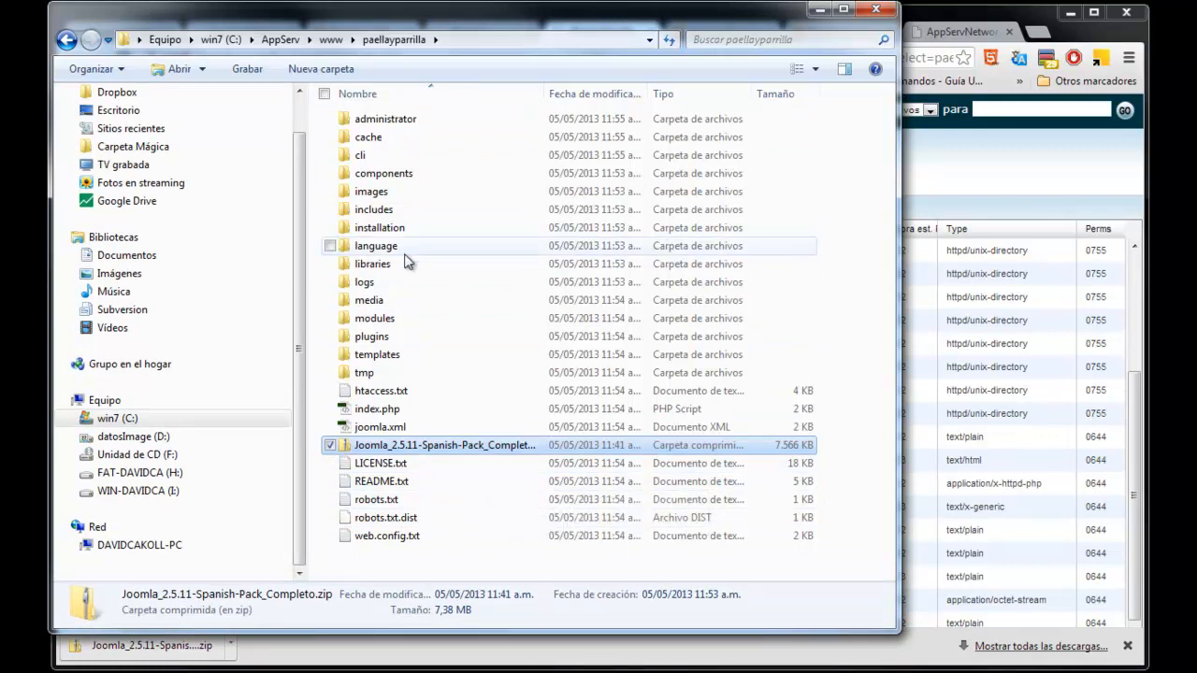
click(488, 566)
click(467, 447)
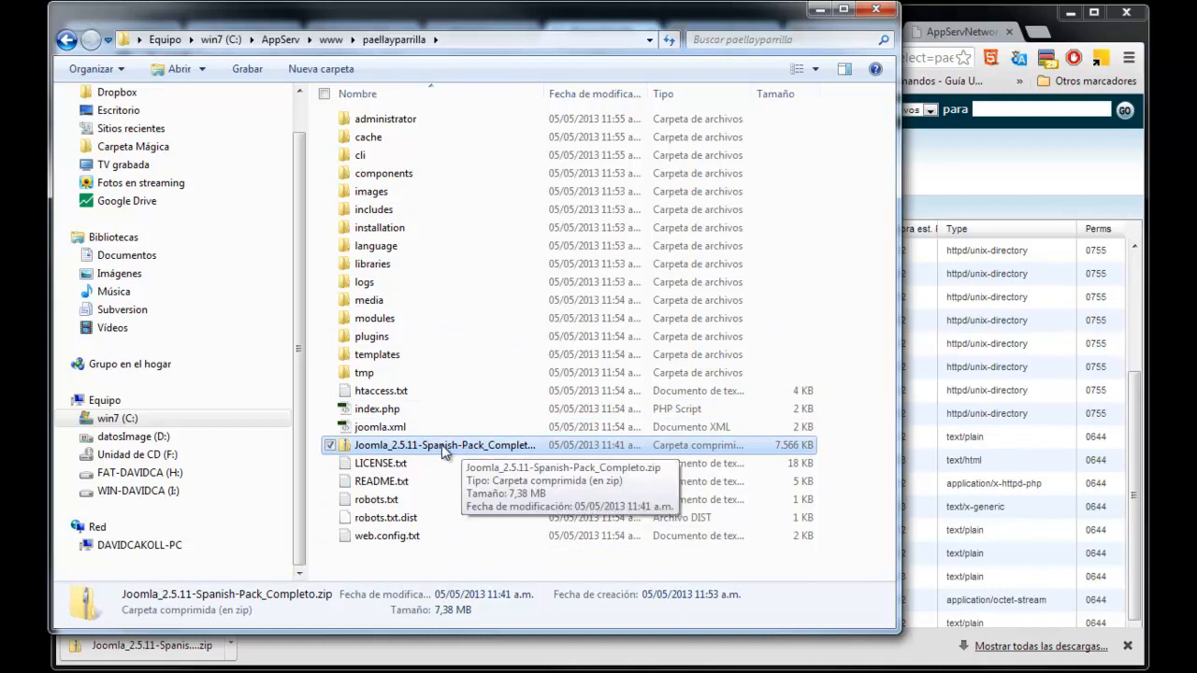
click(514, 318)
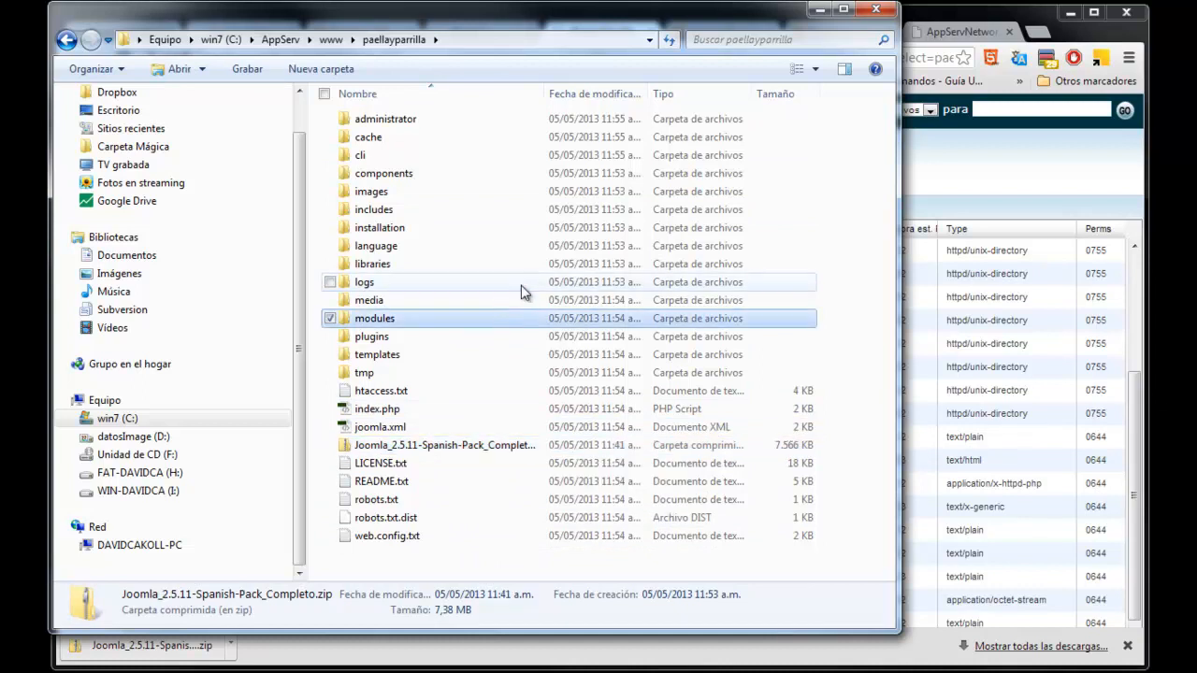
Step: Switch to Chrome and open localhost/paellayparrilla in place of the AppServ start page to launch the local Joomla installer
click(941, 174)
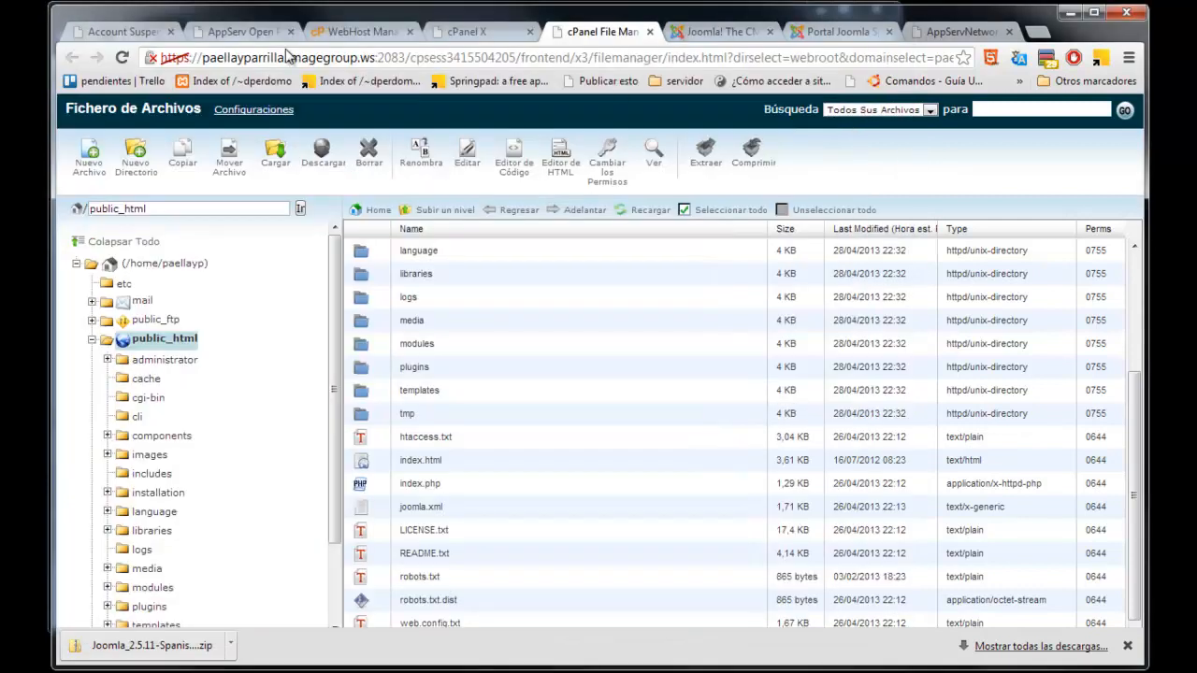
click(217, 33)
click(271, 57)
click(280, 55)
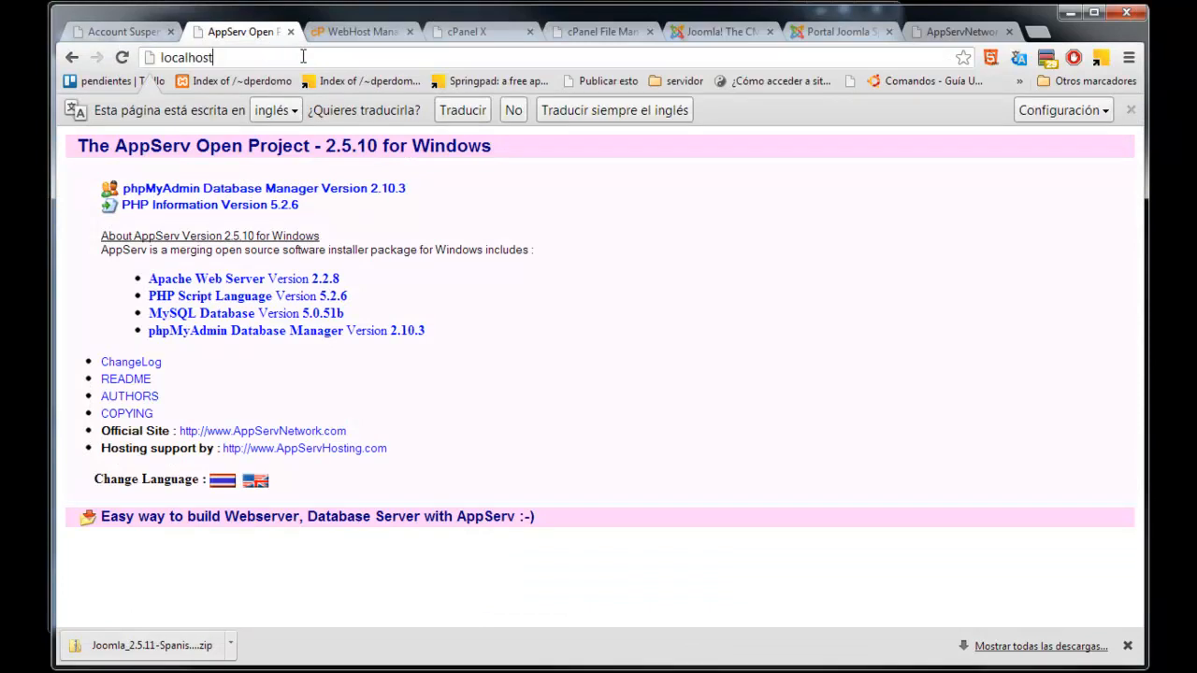
text(/)
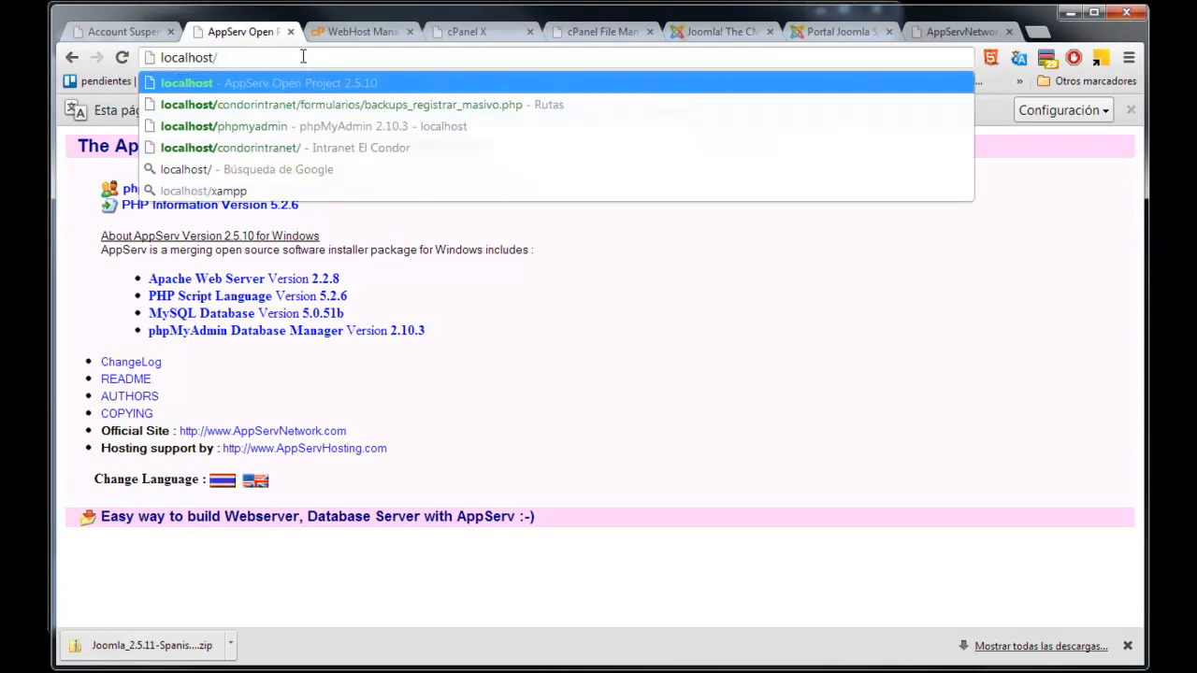
text(pae)
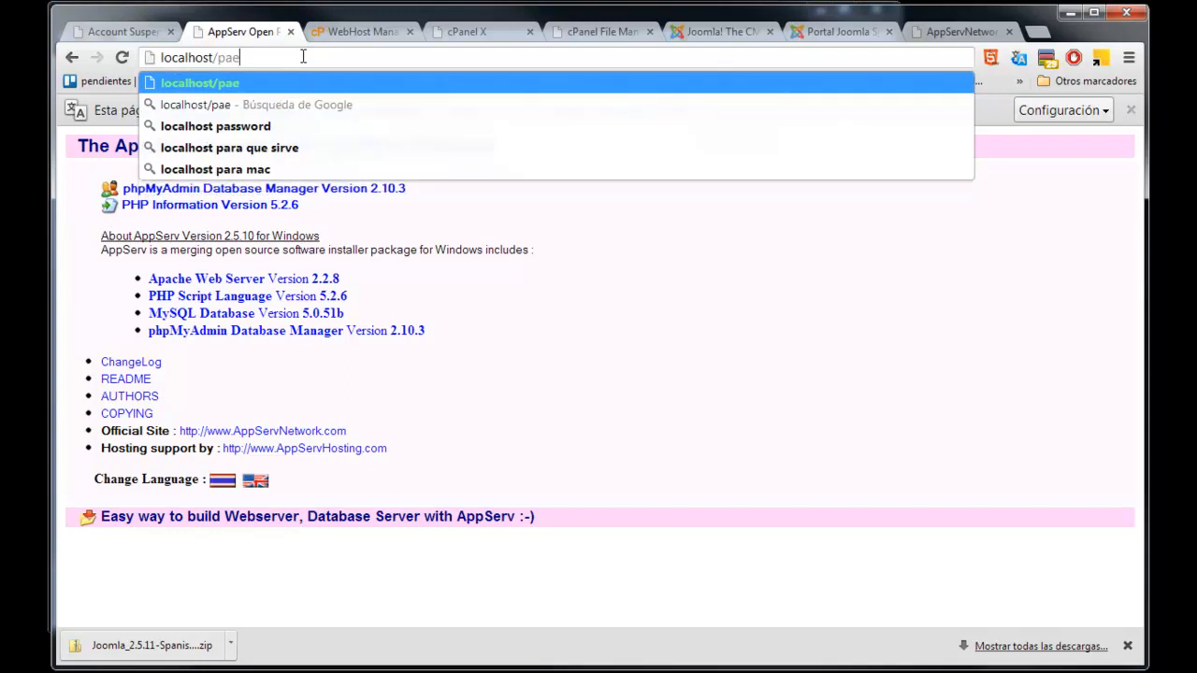
text(llaypa)
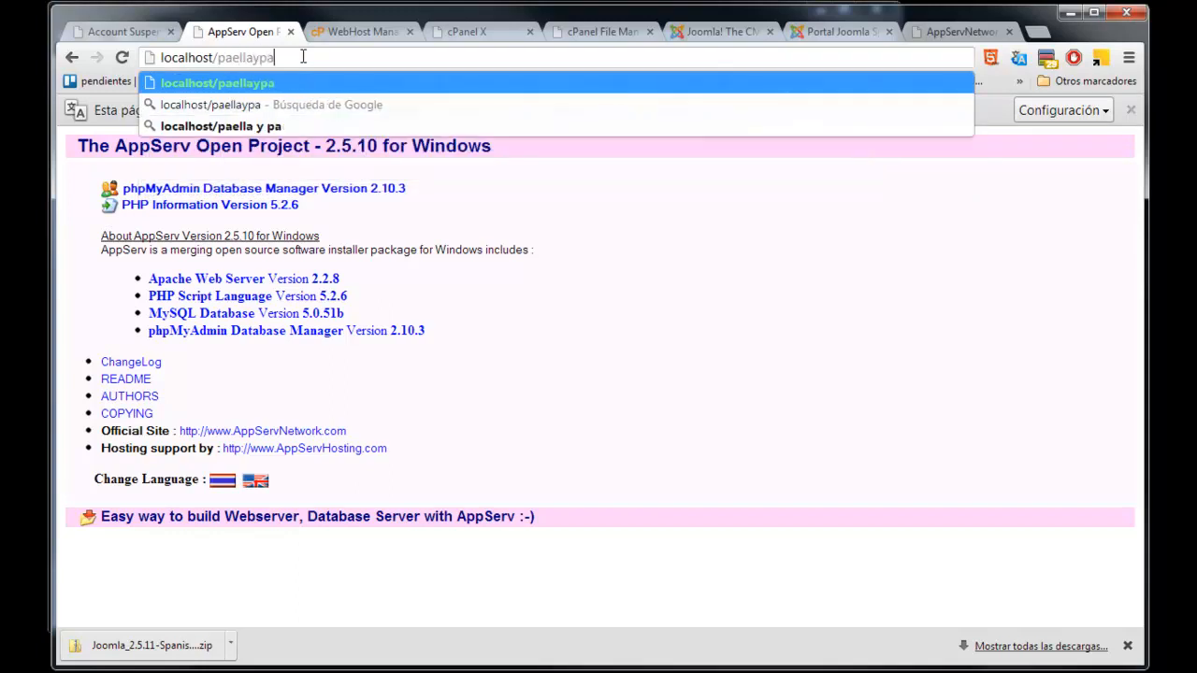
text(rrilla)
key(Return)
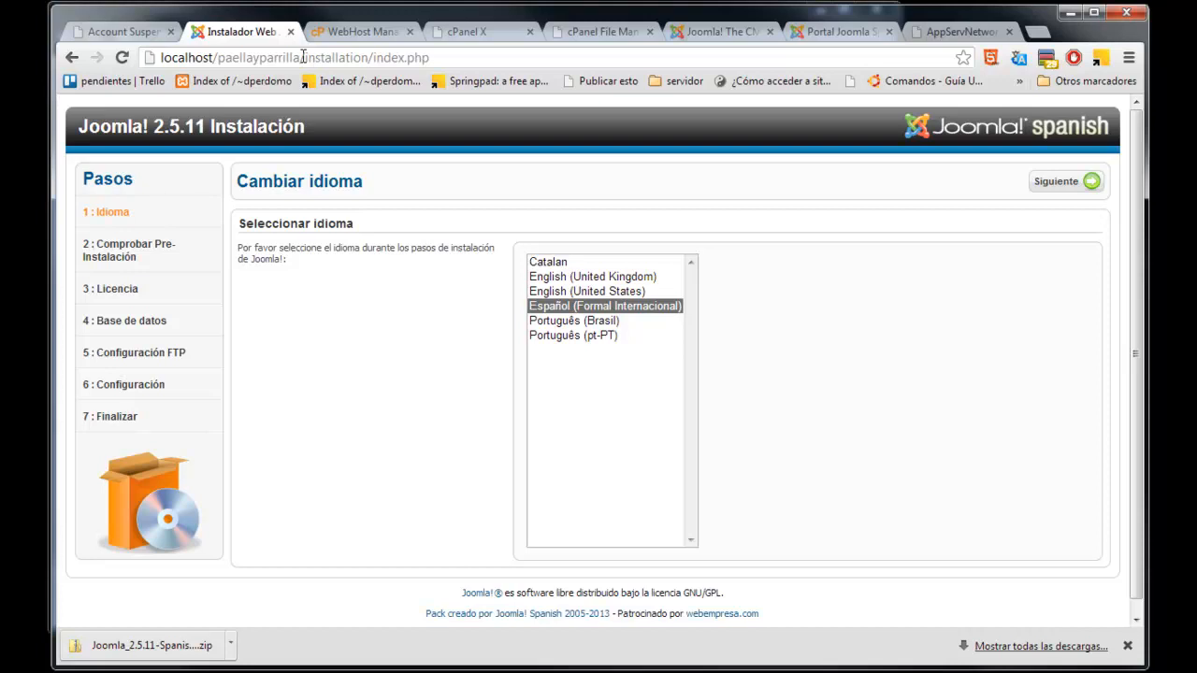
Step: Open paellayparrilla.imagegroup.ws/index.php in place of the hosted welcome page to launch the server's Joomla installer, and reload the page
click(467, 32)
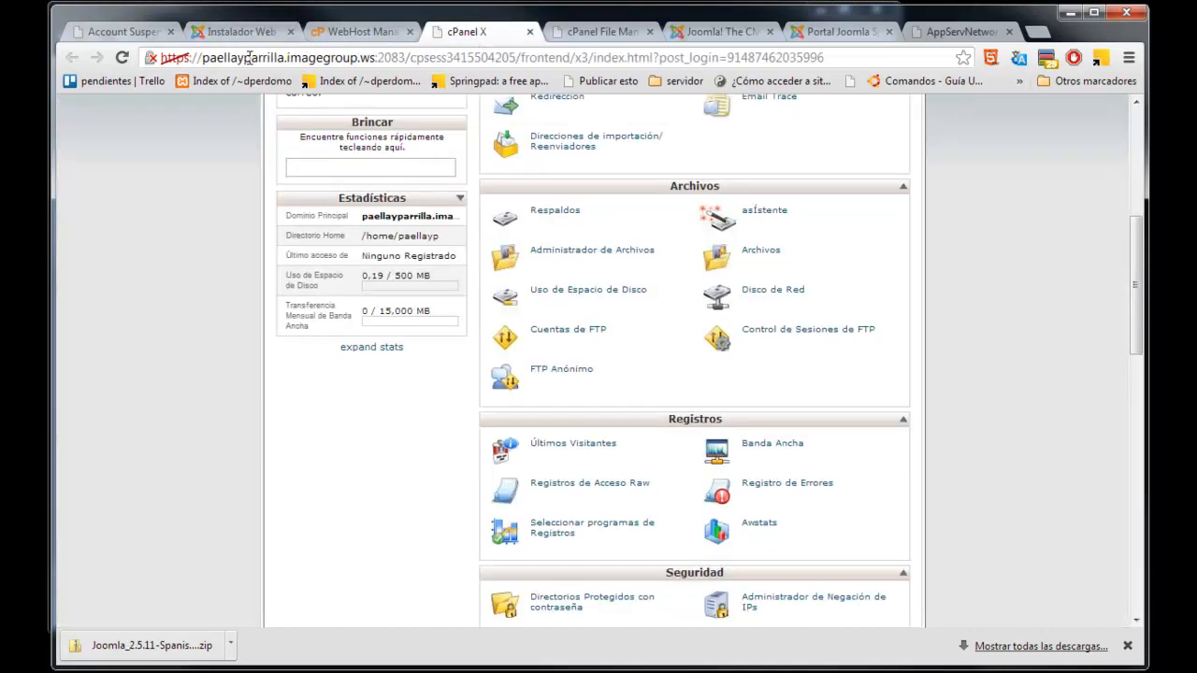
click(126, 32)
click(274, 56)
click(353, 58)
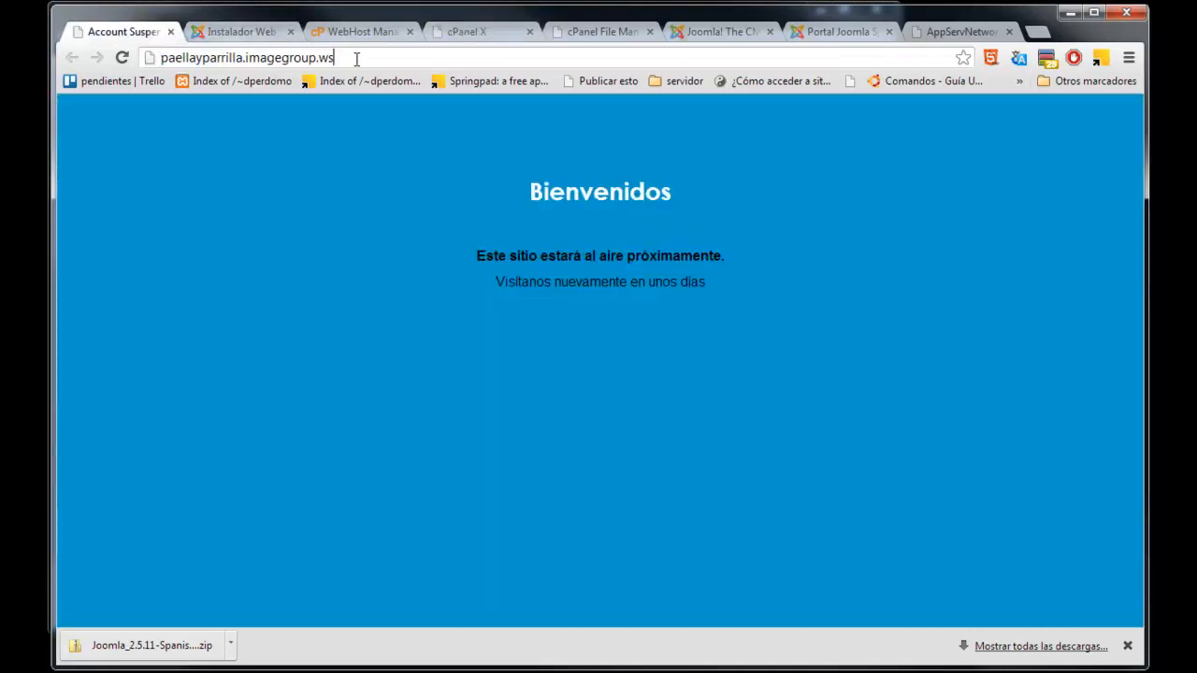
text(/)
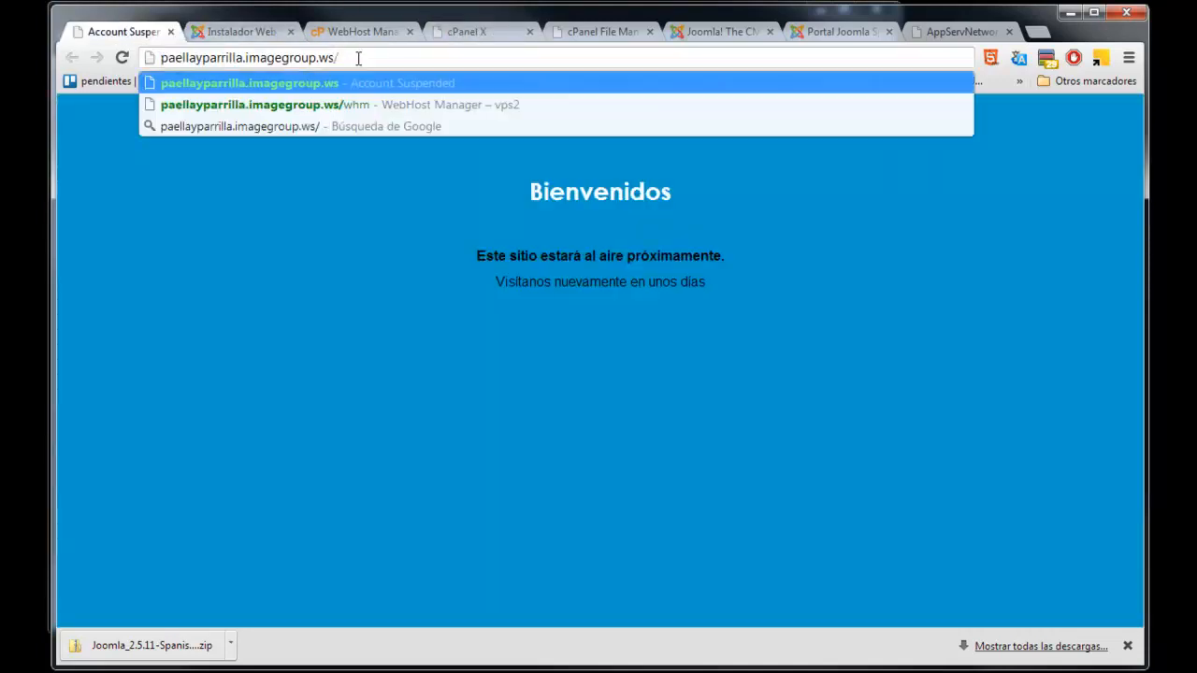
double_click(190, 58)
click(348, 58)
text(in)
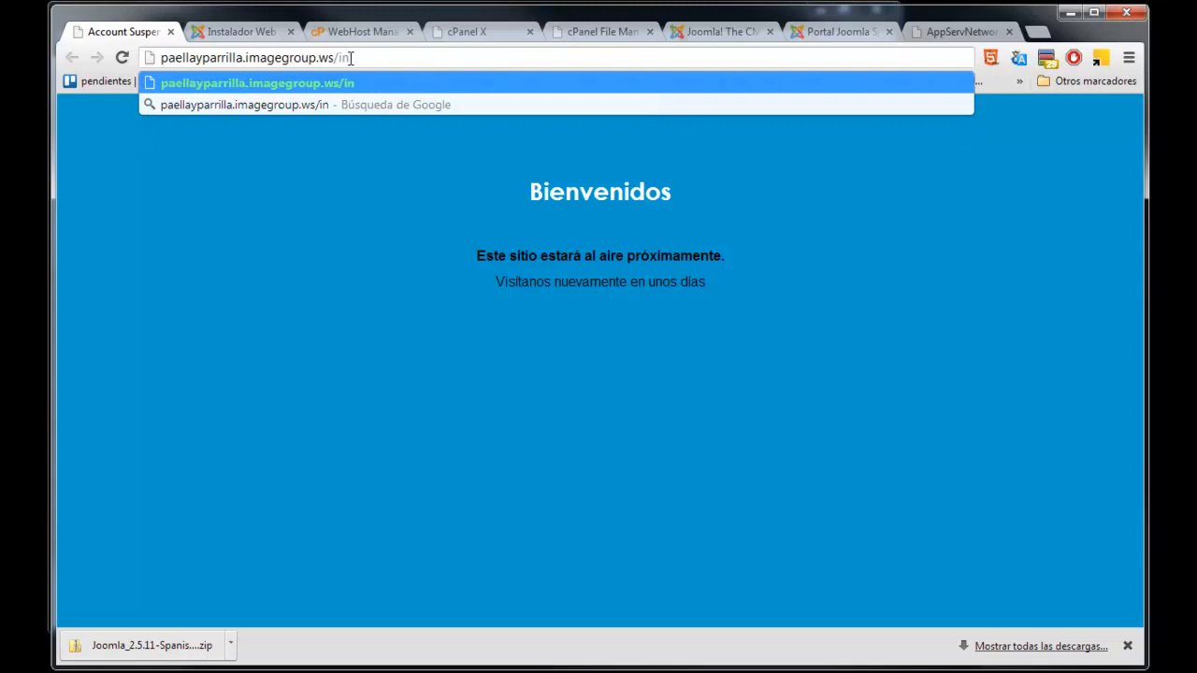
text(ndex.php)
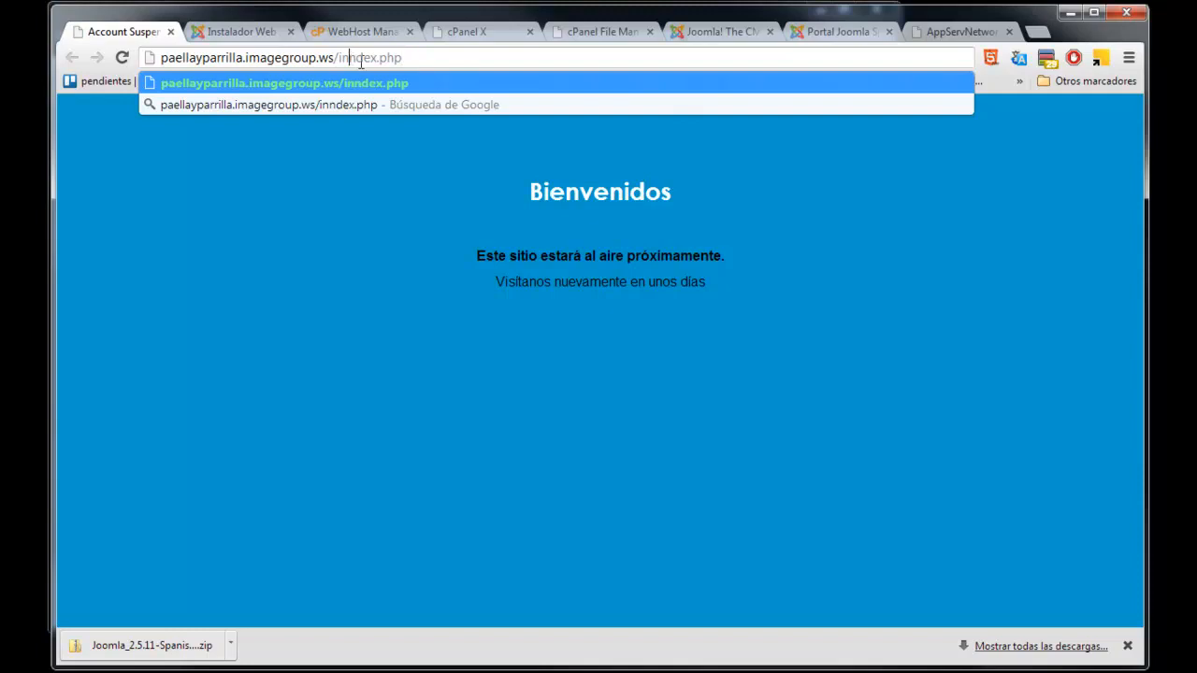
key(BackSpace)
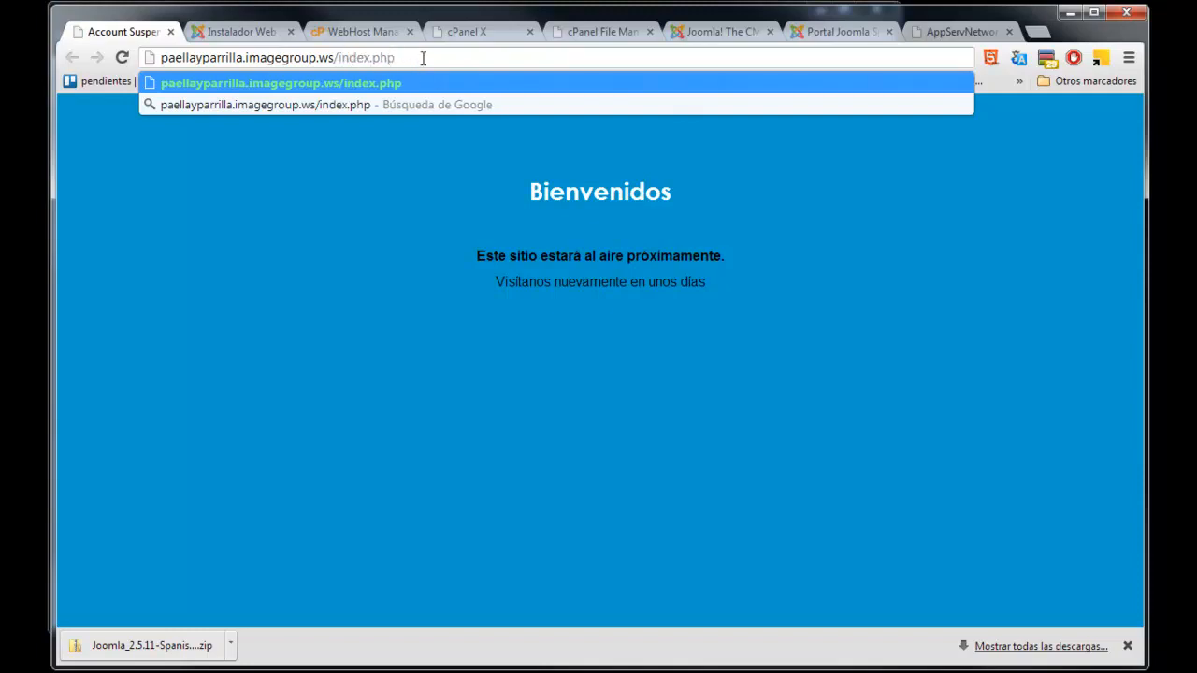
key(Return)
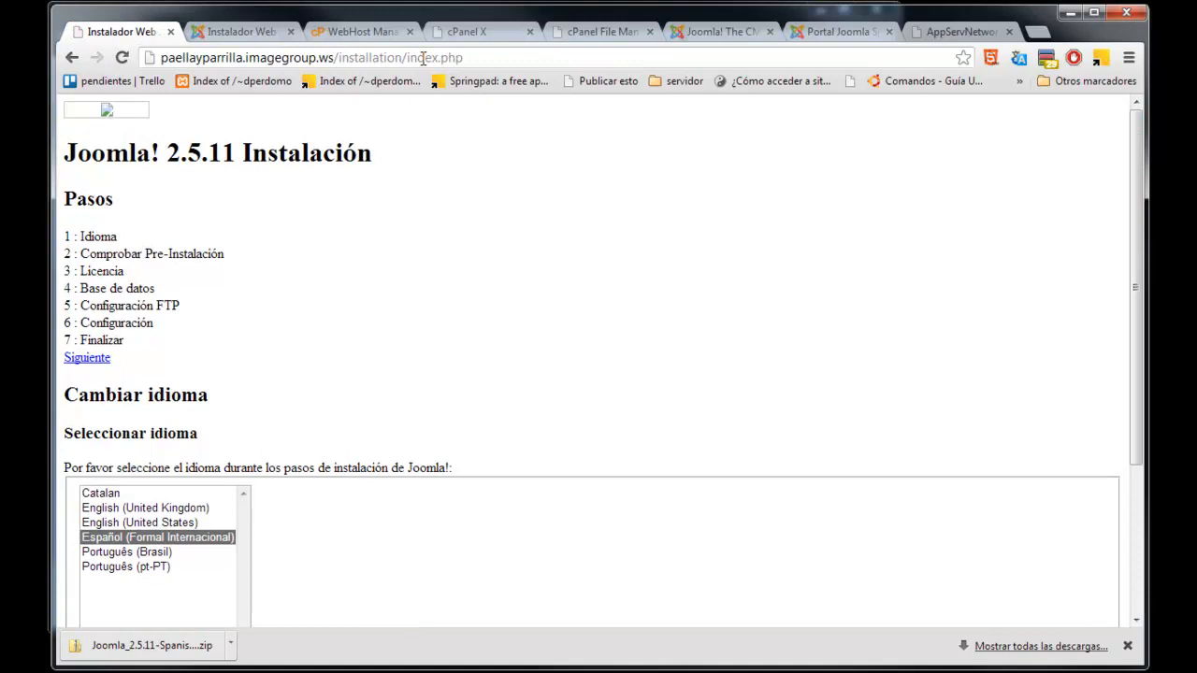
click(126, 59)
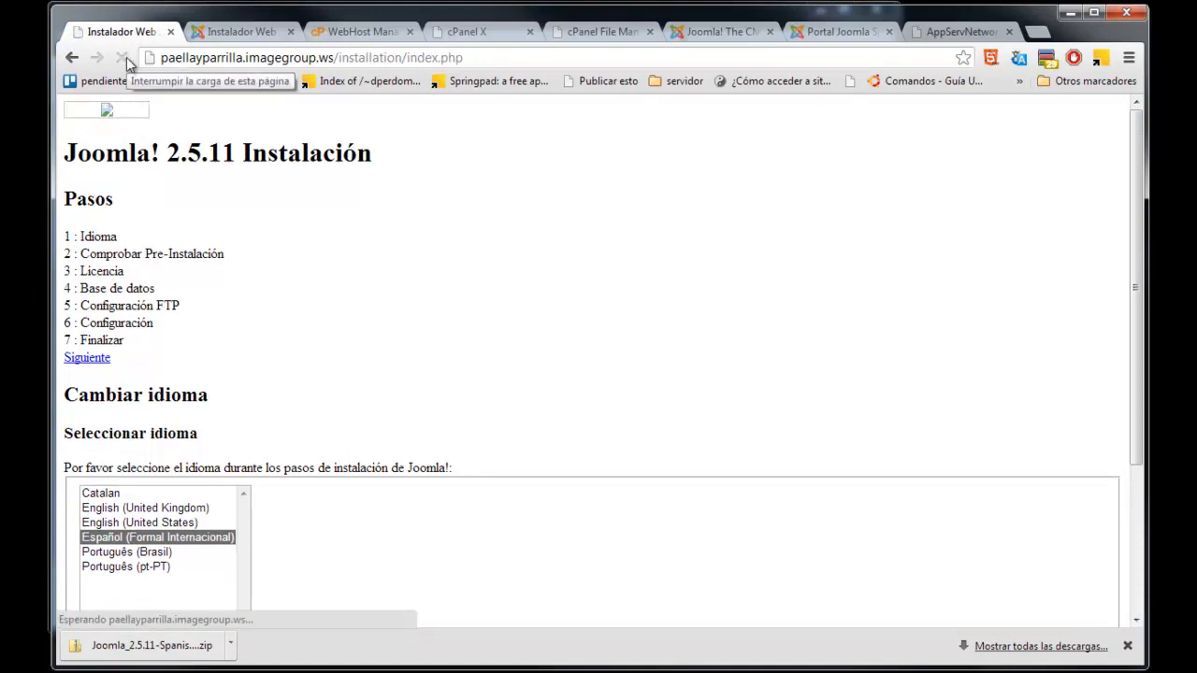
click(436, 34)
click(360, 32)
click(570, 33)
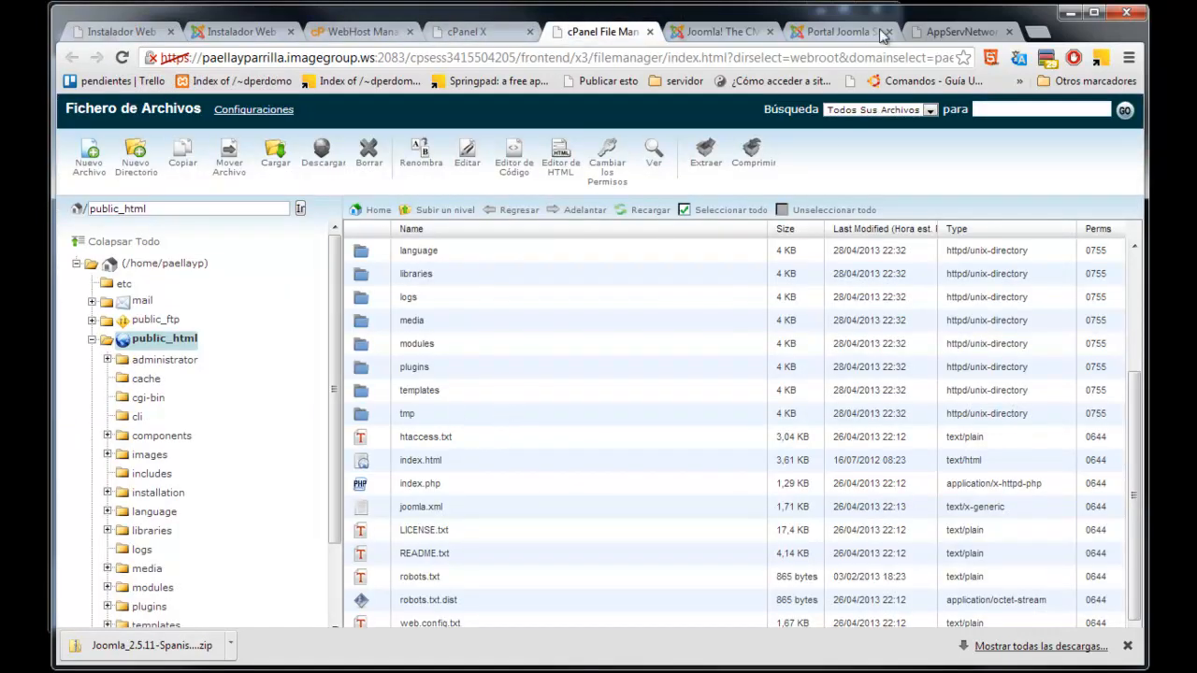
click(923, 28)
click(842, 31)
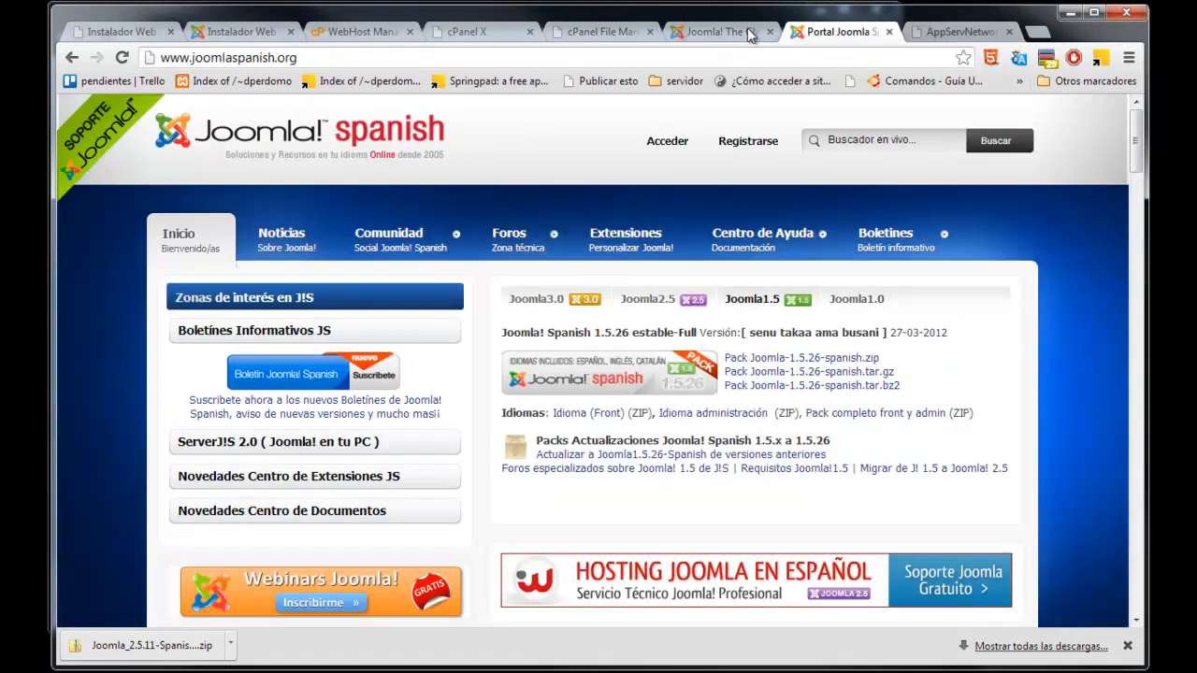
click(720, 32)
click(608, 32)
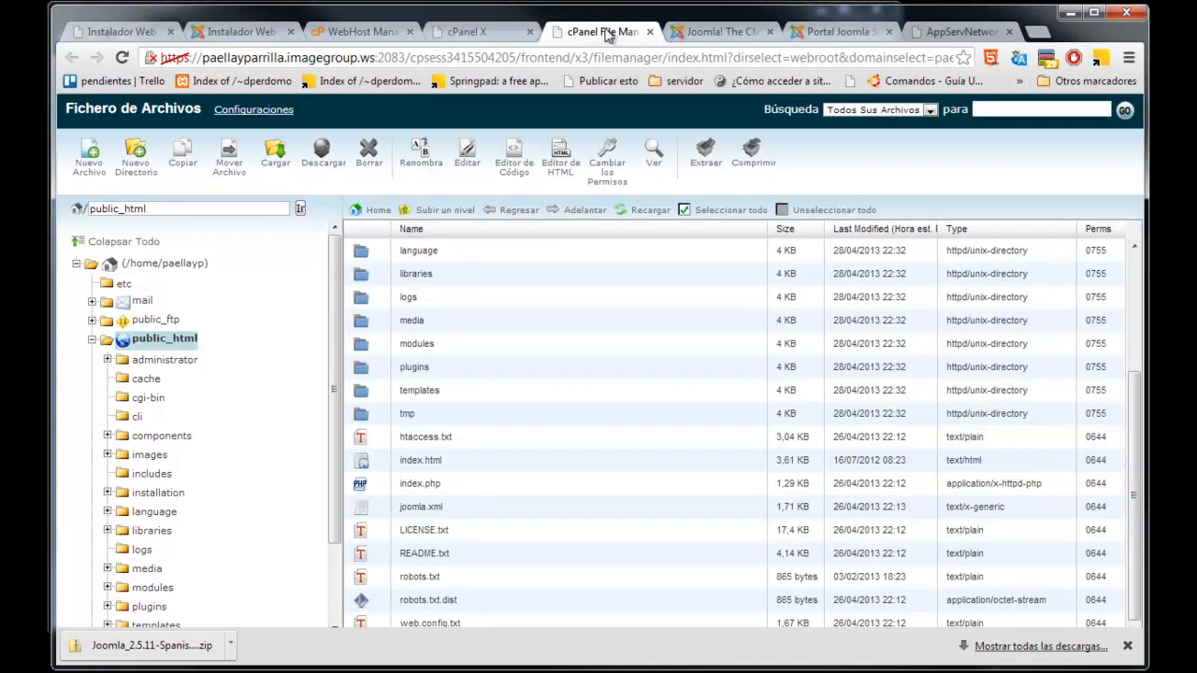
Step: In the local Joomla installer, continue with Español (Formal Internacional) and examine the pre-installation requirements and recommended PHP settings
click(224, 30)
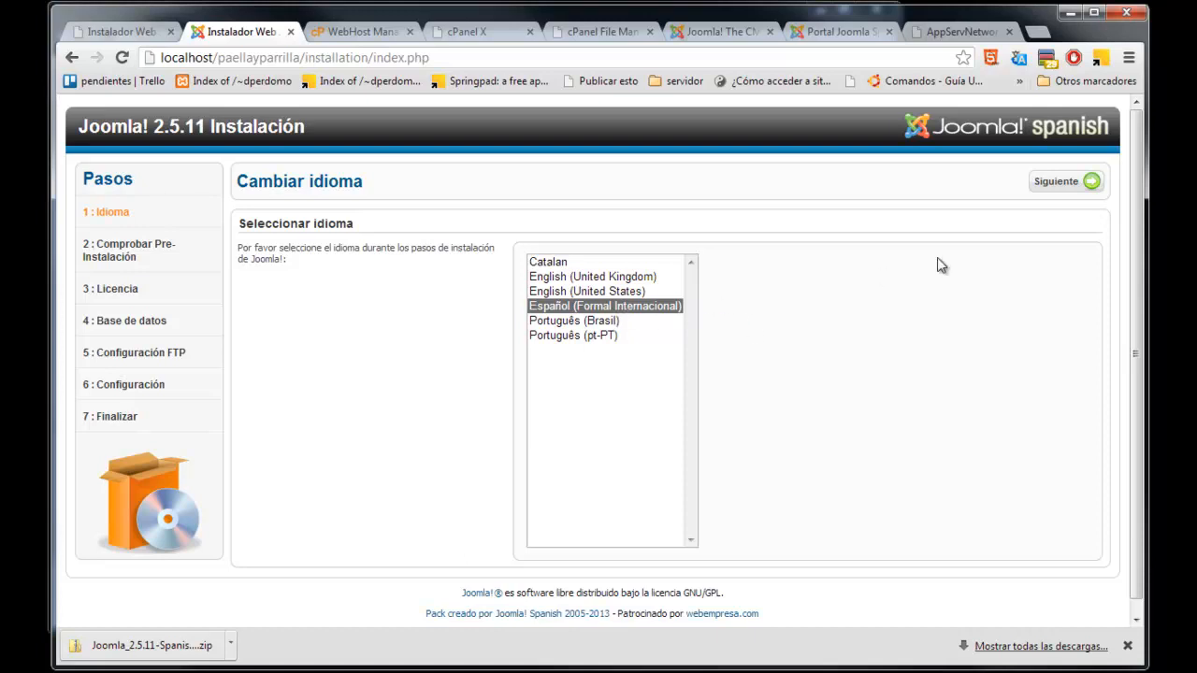
click(1050, 186)
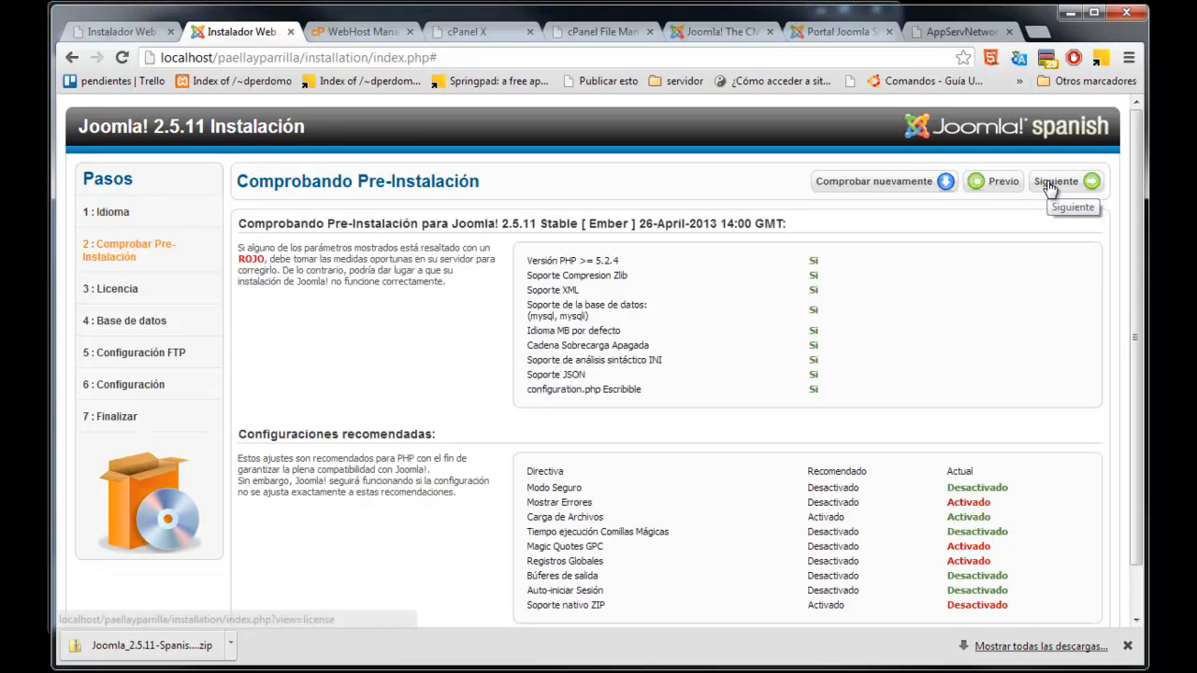
drag(1139, 223, 1140, 271)
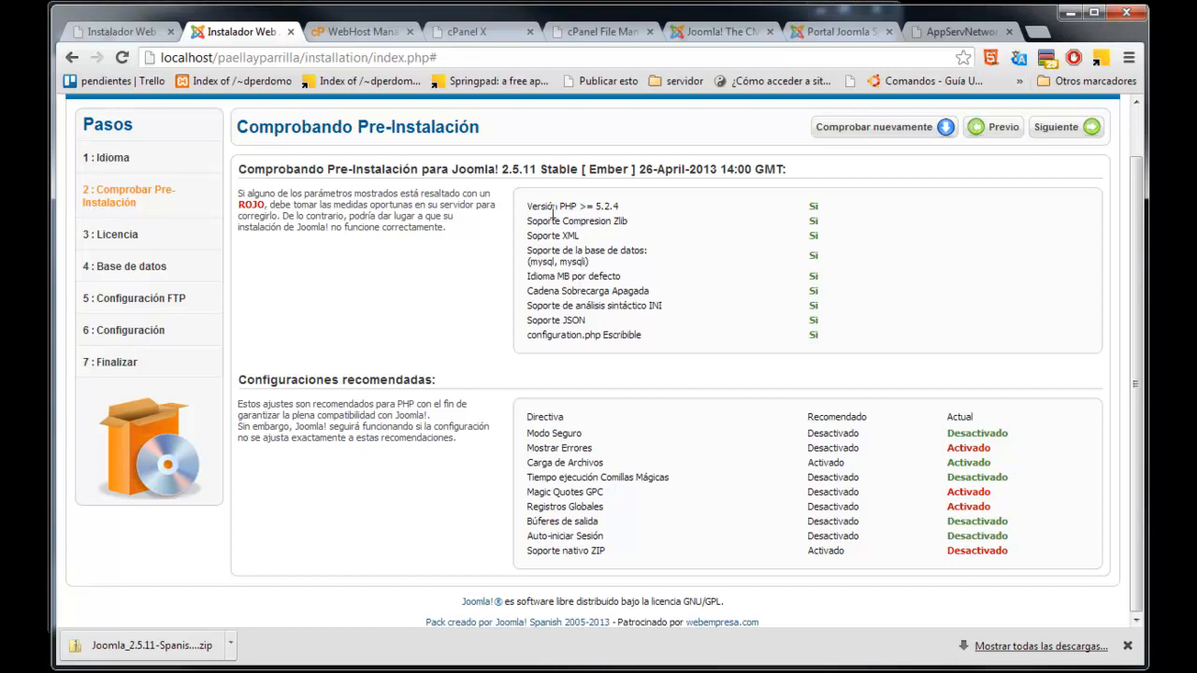
drag(543, 205, 634, 211)
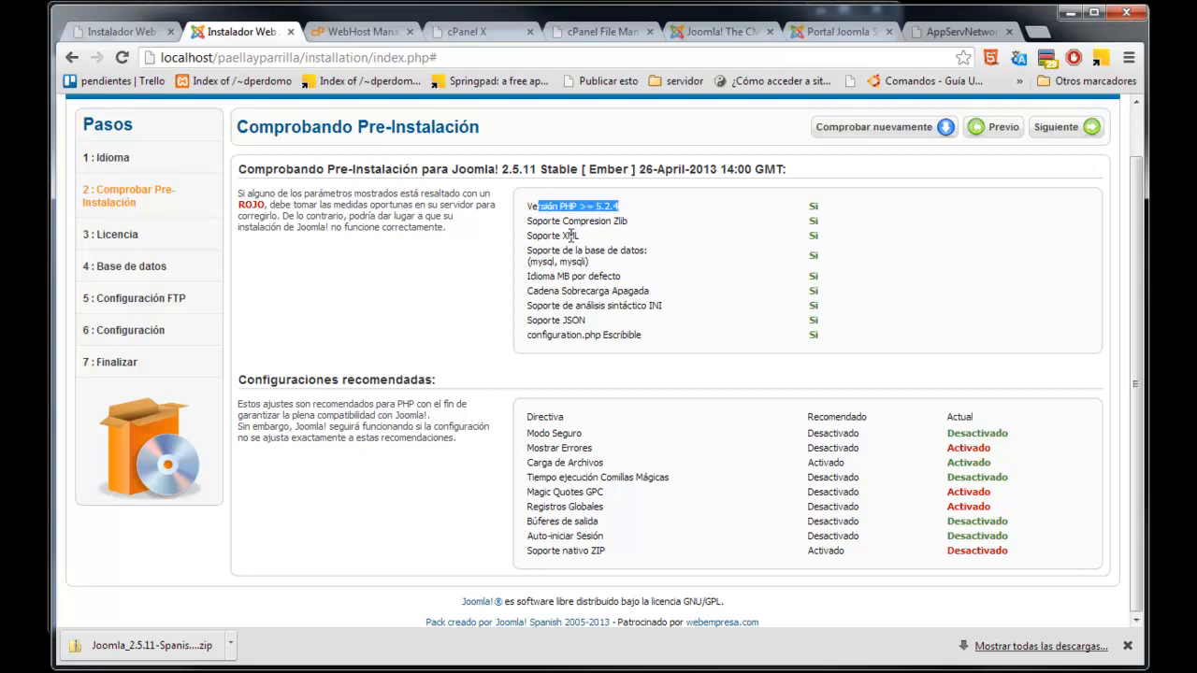
drag(553, 261, 588, 262)
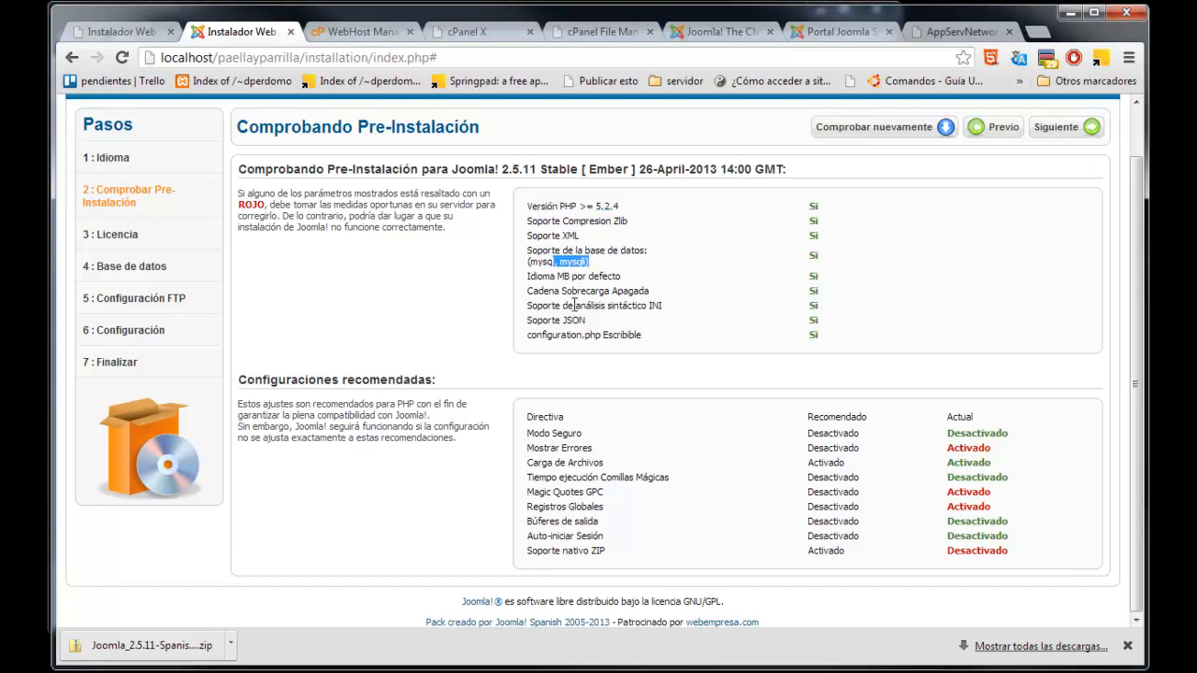
drag(642, 337, 539, 251)
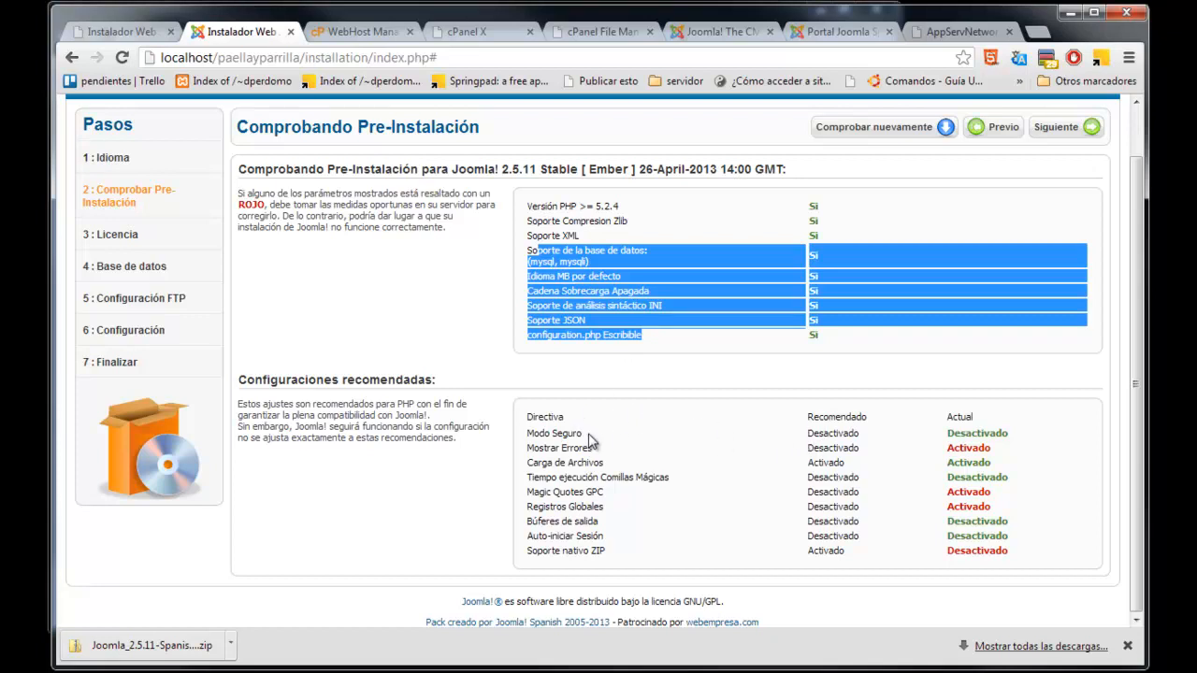
click(838, 423)
double_click(979, 432)
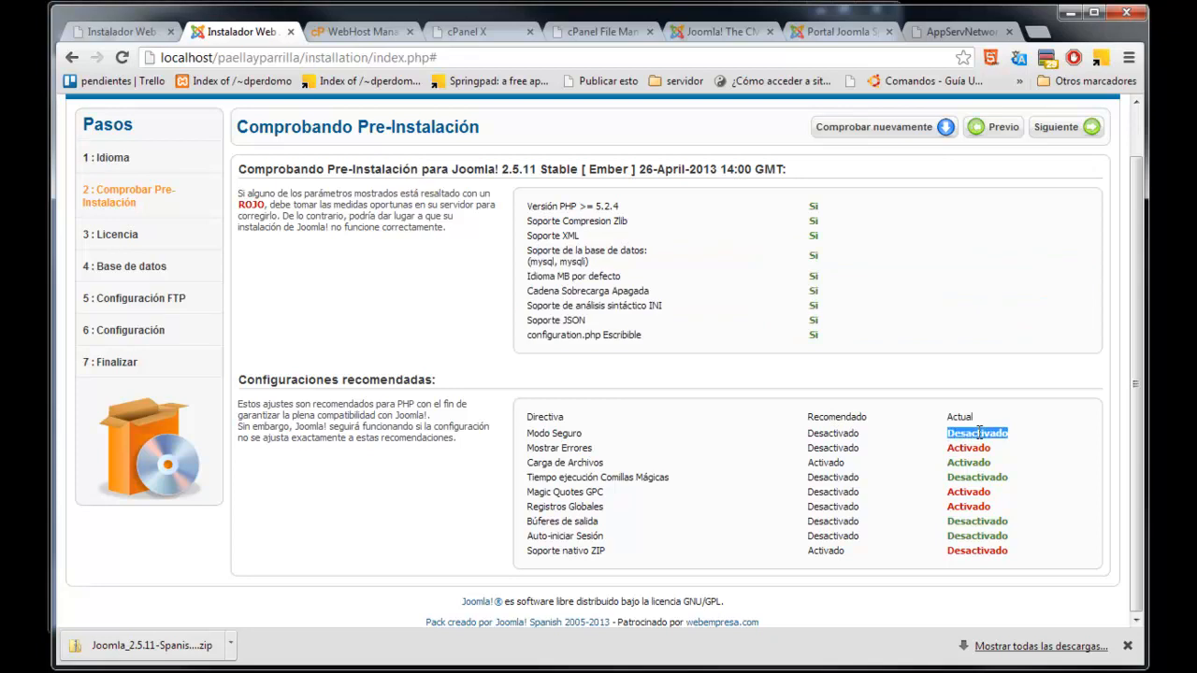
drag(819, 417, 841, 555)
click(841, 555)
Step: Continue past the pre-installation check, skim the GNU license to its end, and proceed to the database configuration
click(1055, 132)
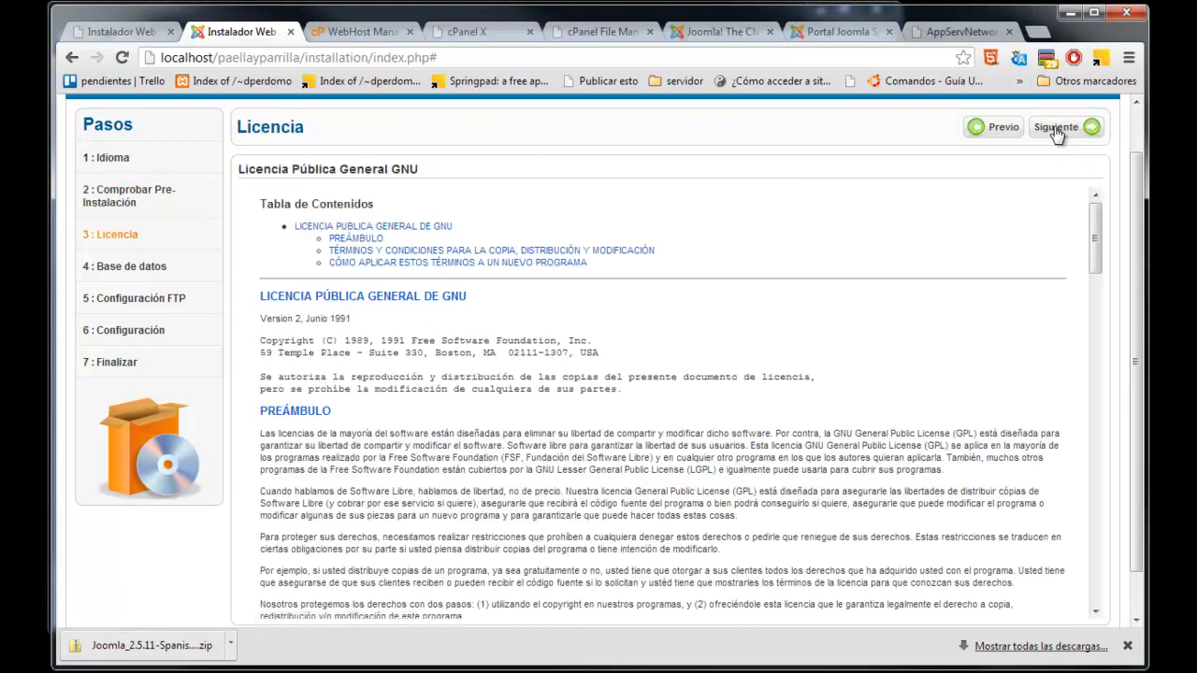
drag(1094, 223, 1087, 598)
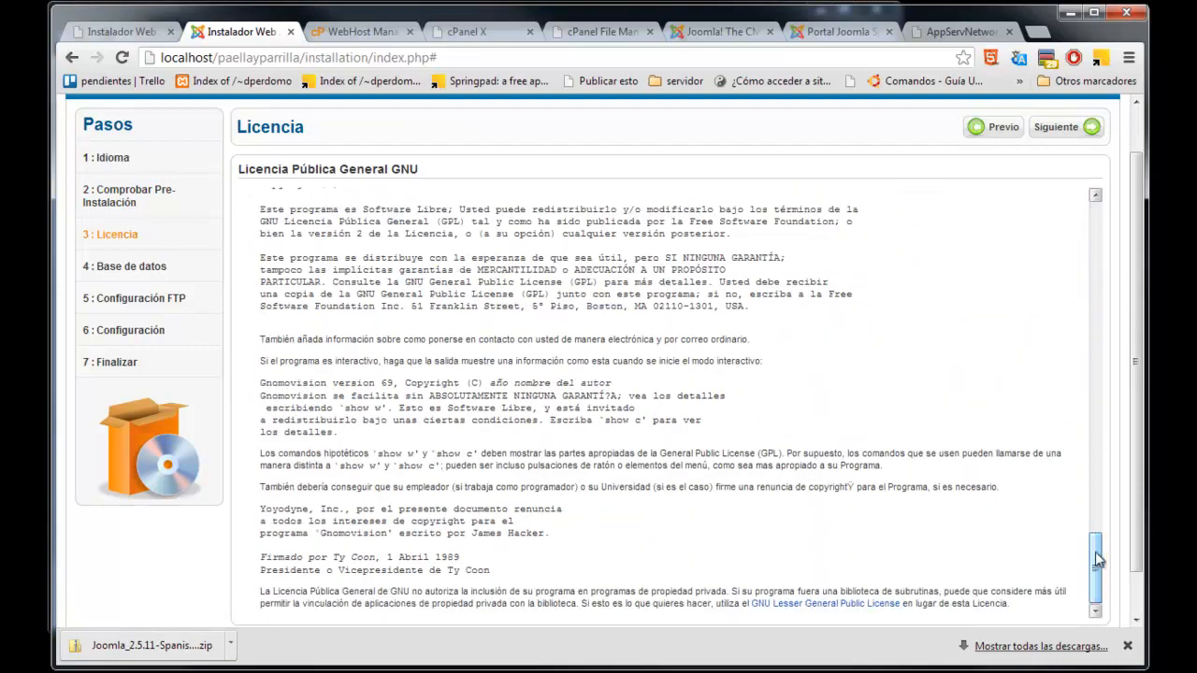
drag(1135, 360, 1133, 301)
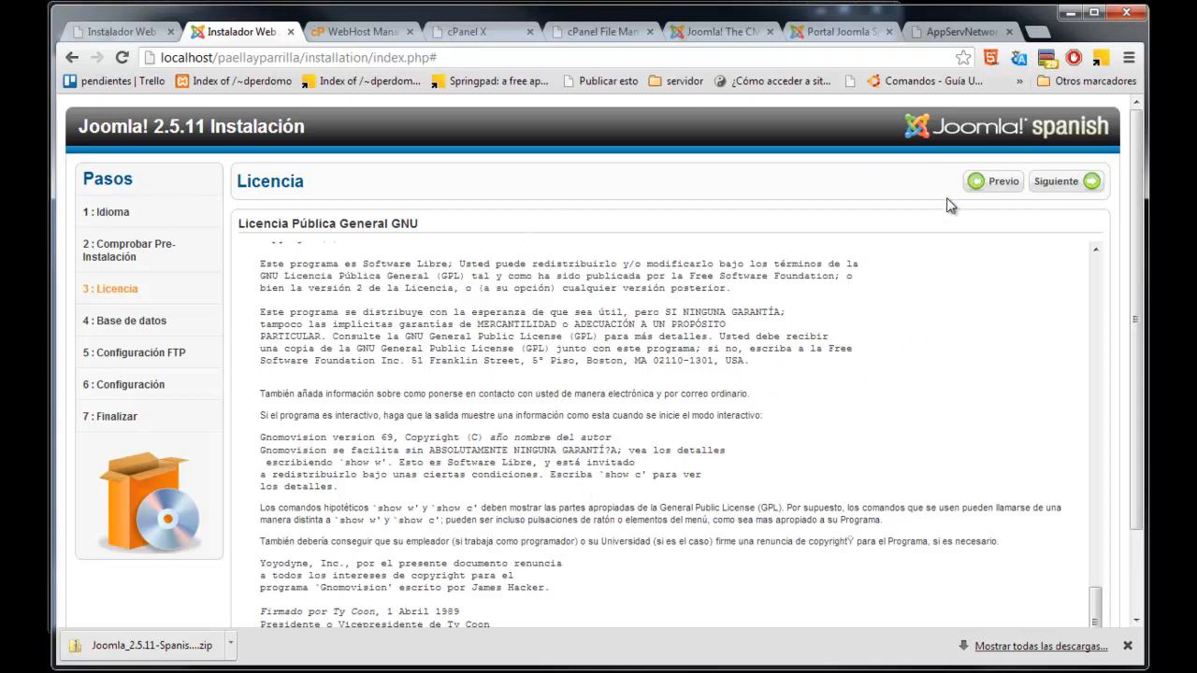
click(1061, 190)
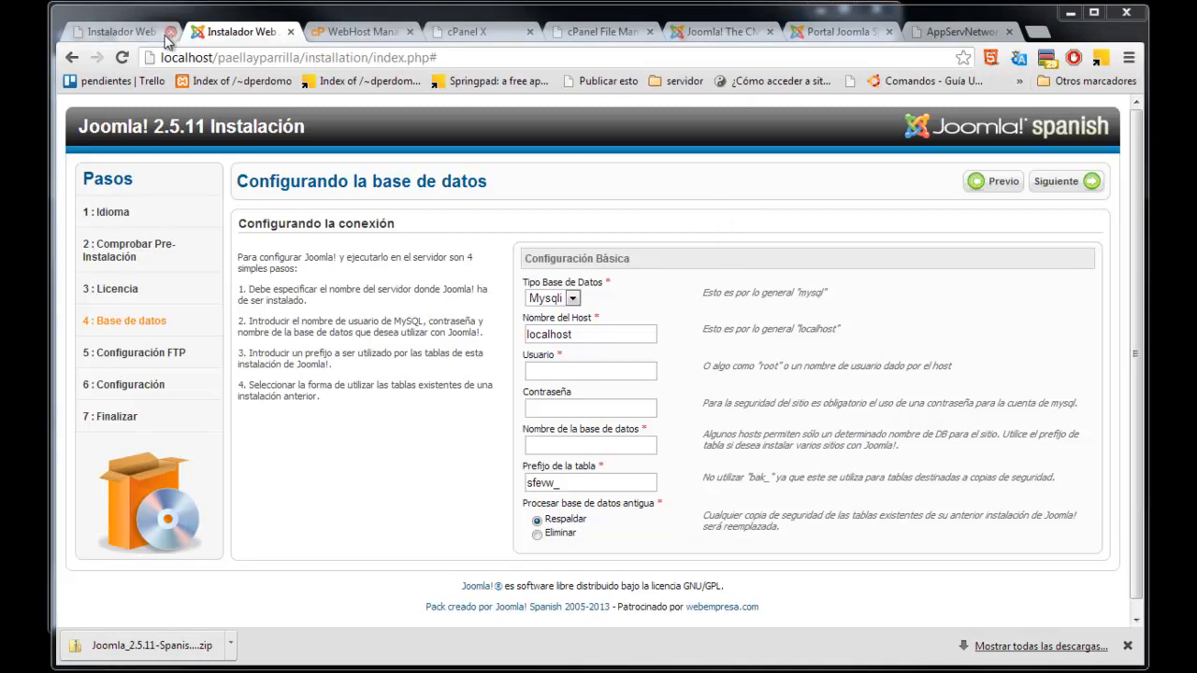
Step: Place the AppServ Network page's tab directly after the local installer's tab and load localhost in it
click(352, 37)
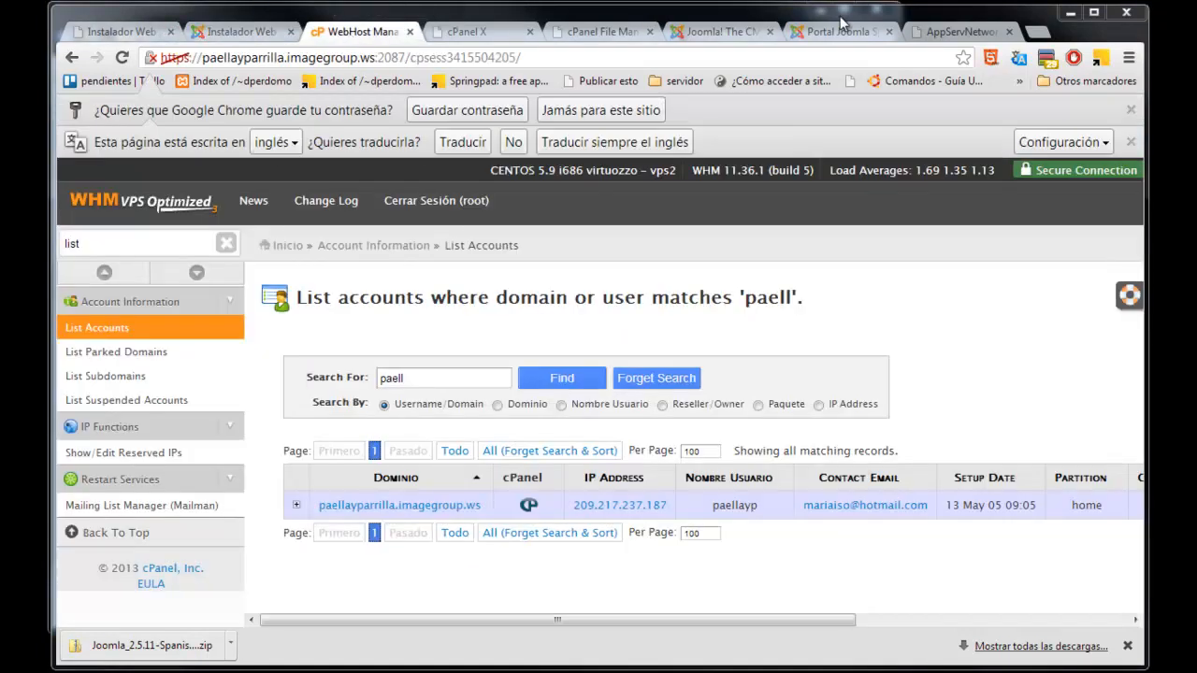
click(946, 32)
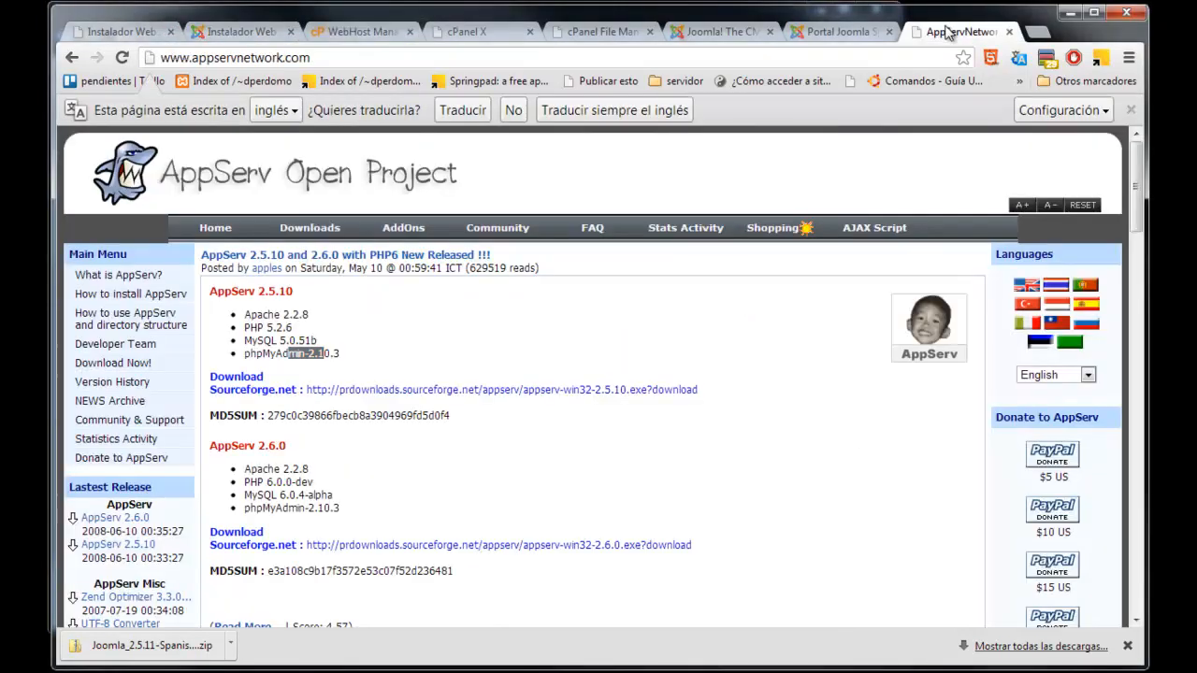
drag(951, 38, 352, 35)
click(354, 57)
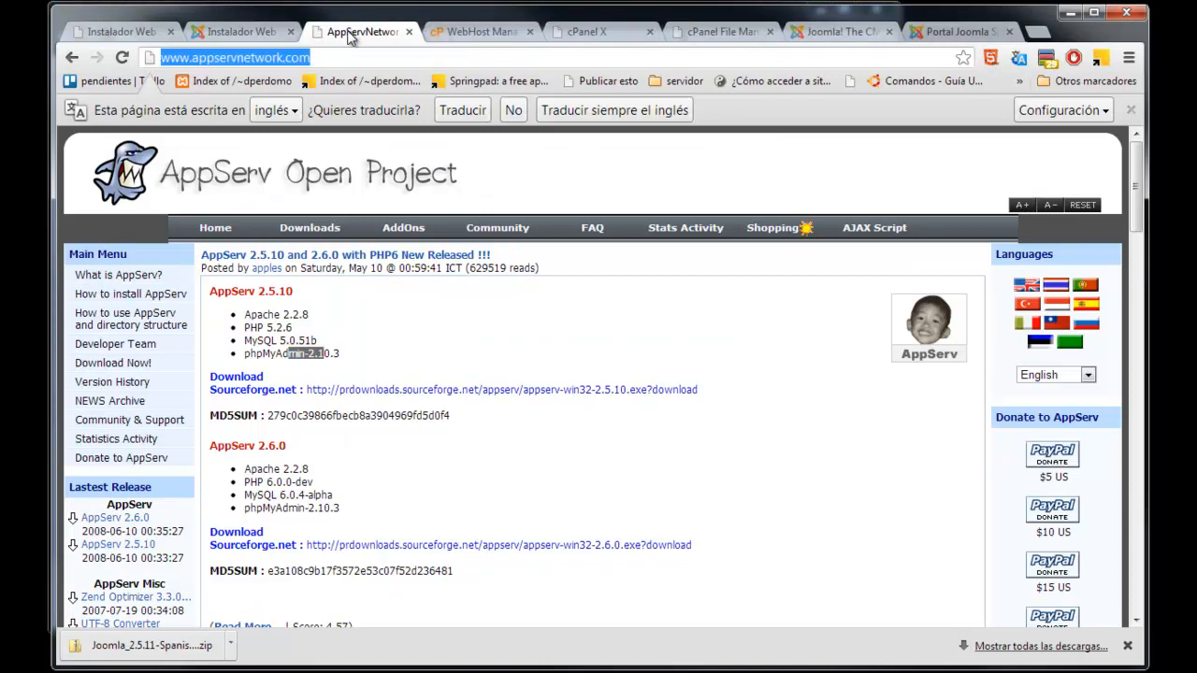
text(loca)
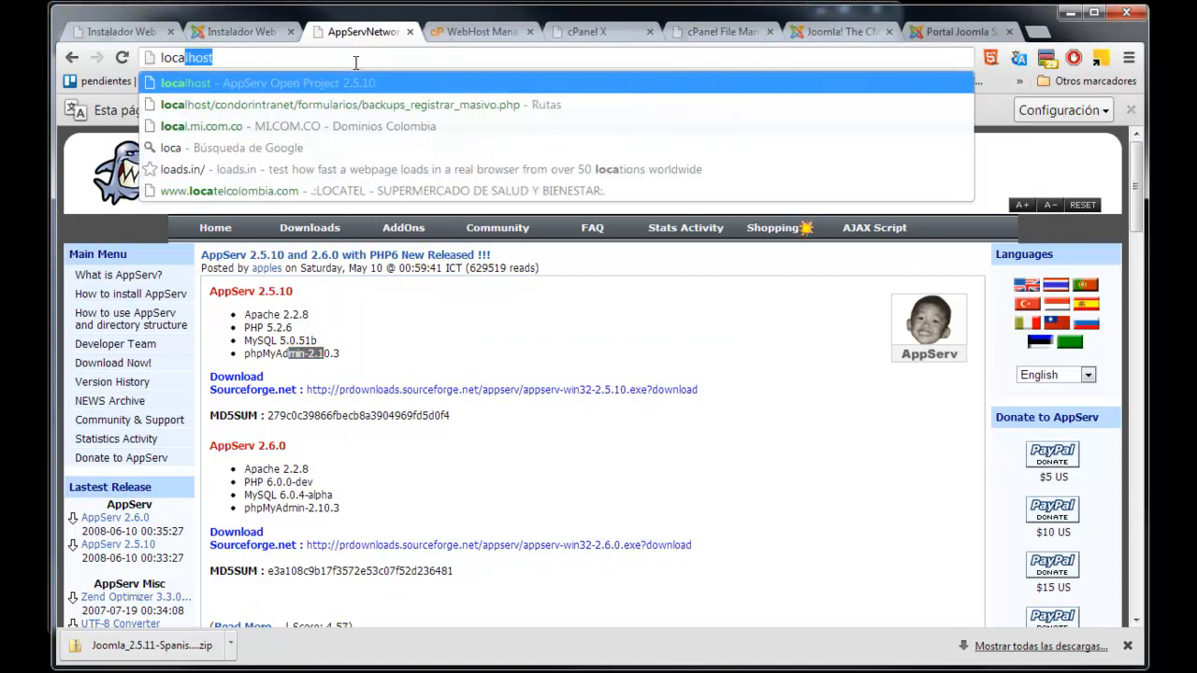
key(Return)
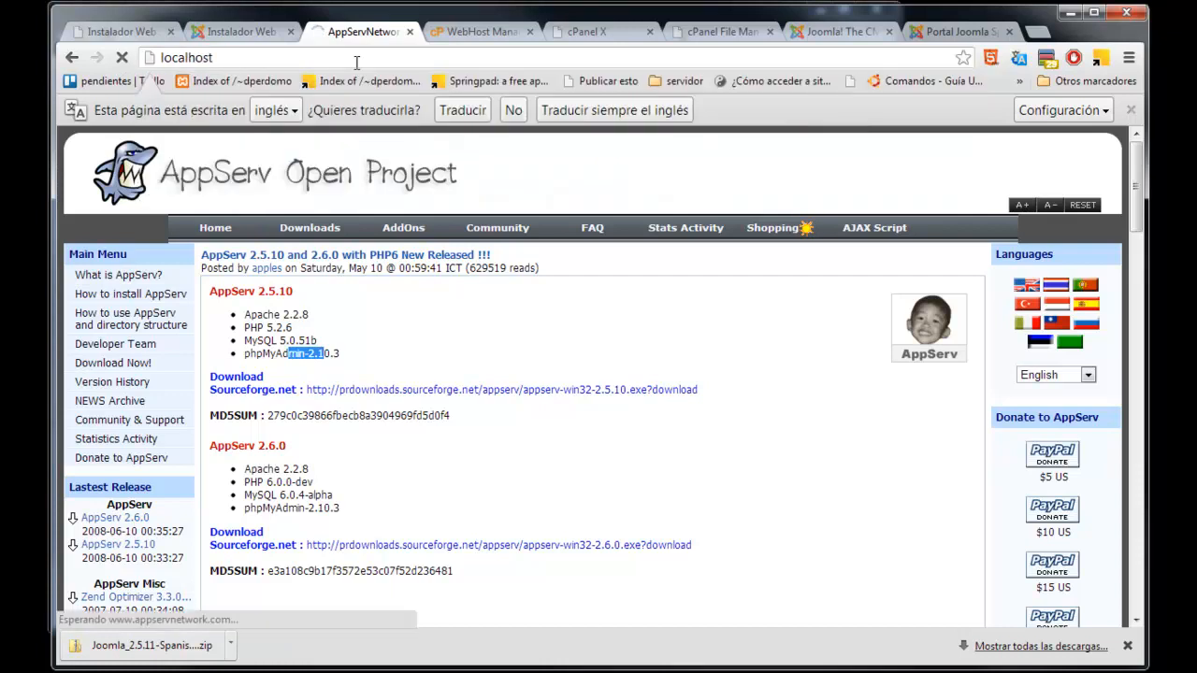
Step: Load localhost/phpmyadmin in place of the AppServ start page
click(288, 58)
click(298, 58)
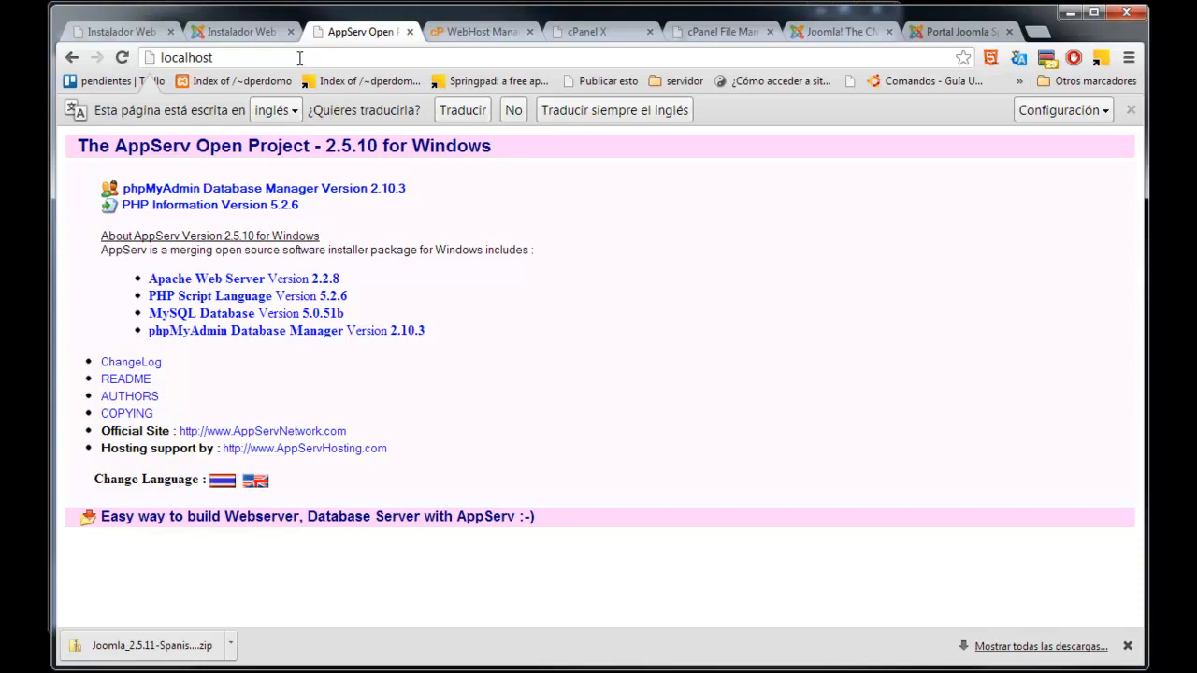
text(/p)
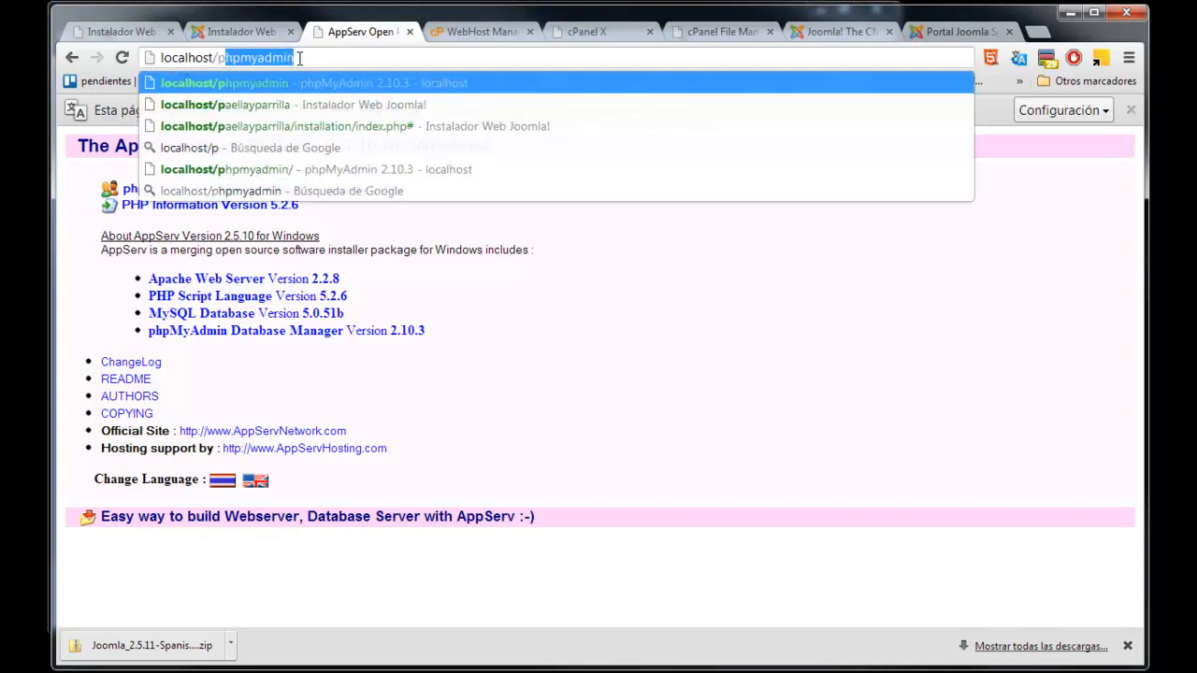
key(Return)
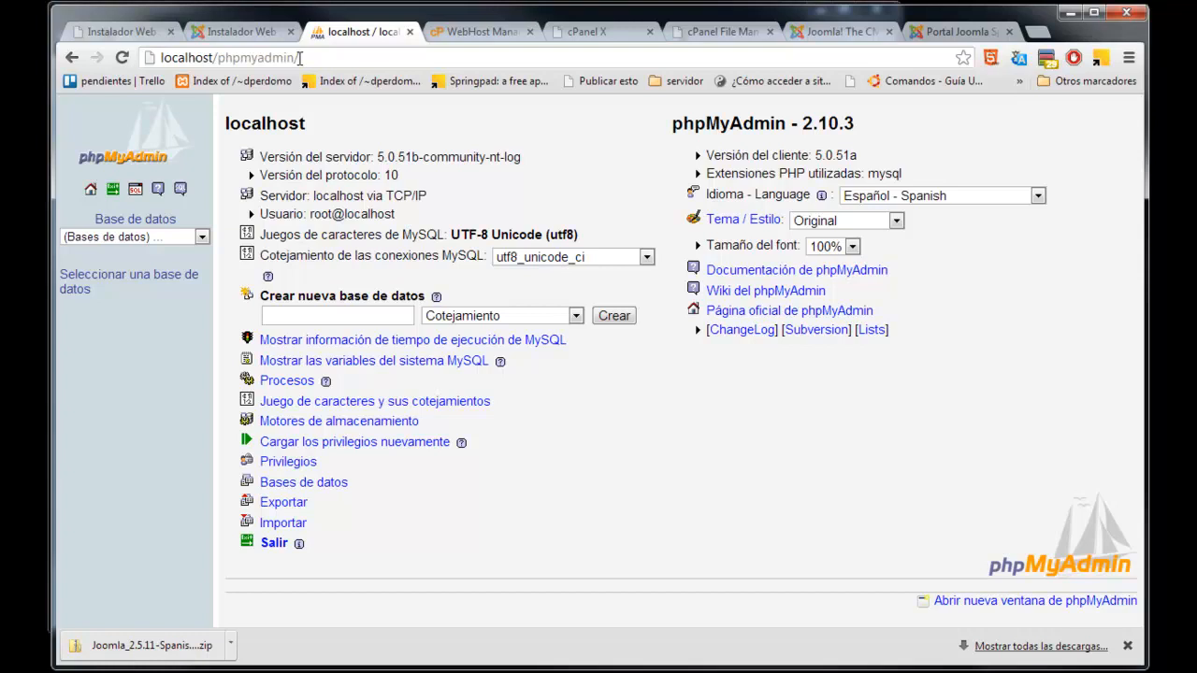
Step: Create a new MySQL database named paellayparrilla with the default collation, and select its name in the executed query
click(201, 237)
click(198, 214)
click(339, 315)
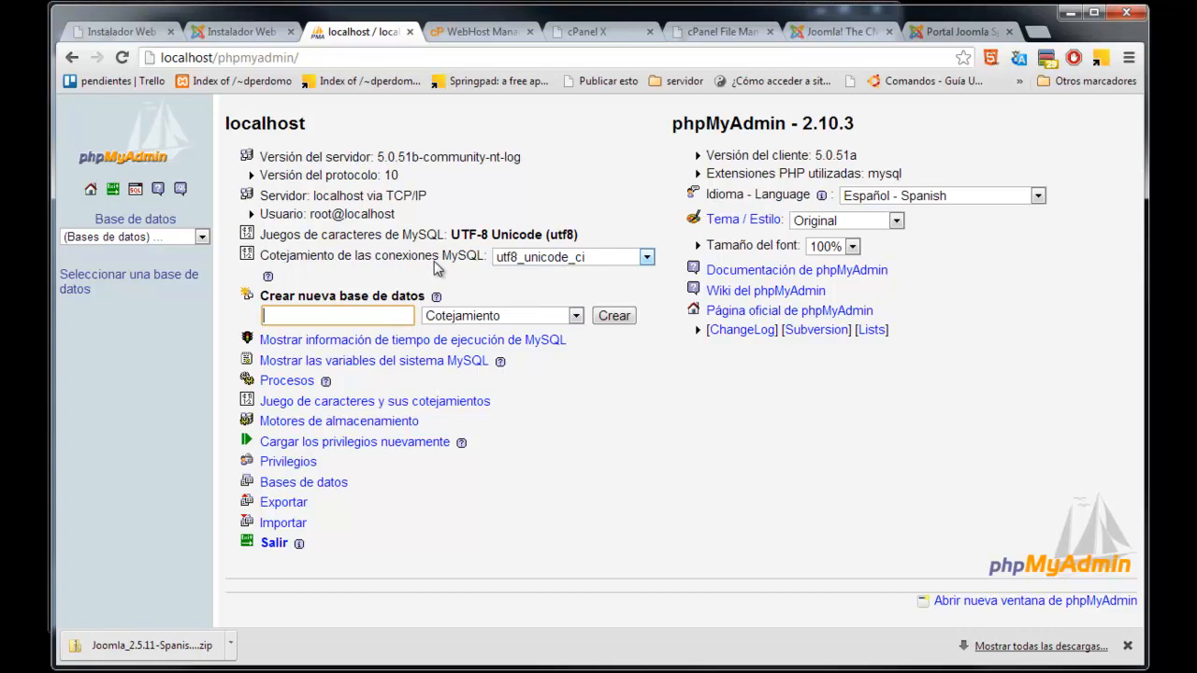
text(paellayparrilla)
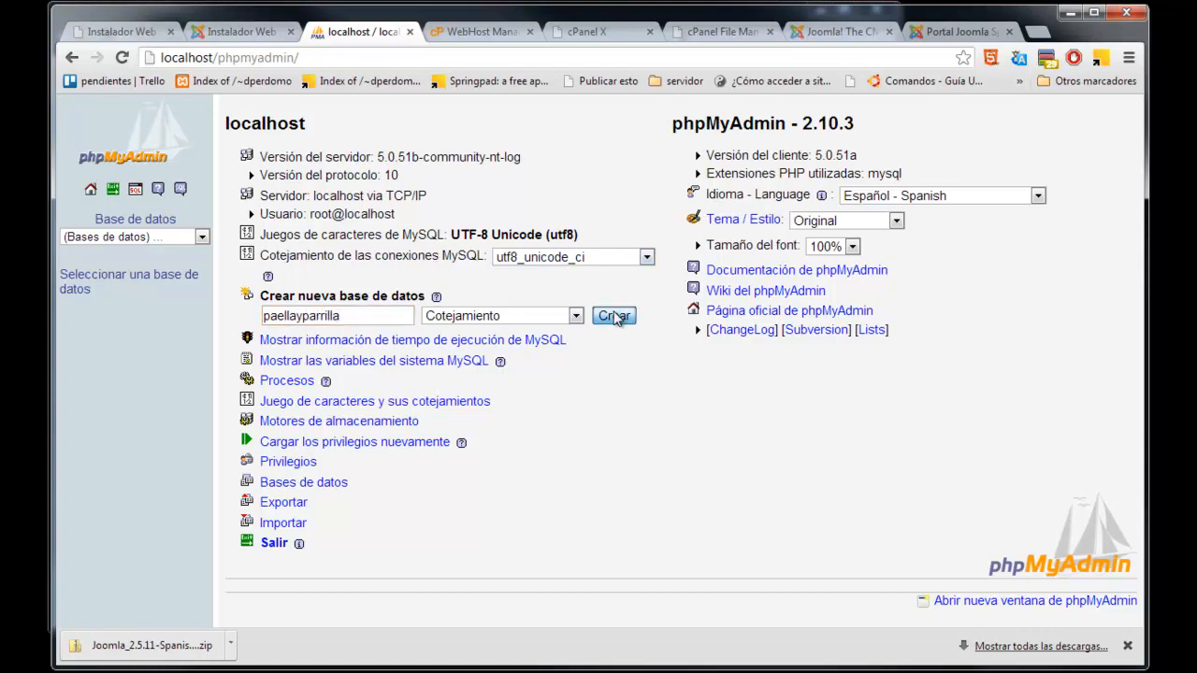
click(614, 317)
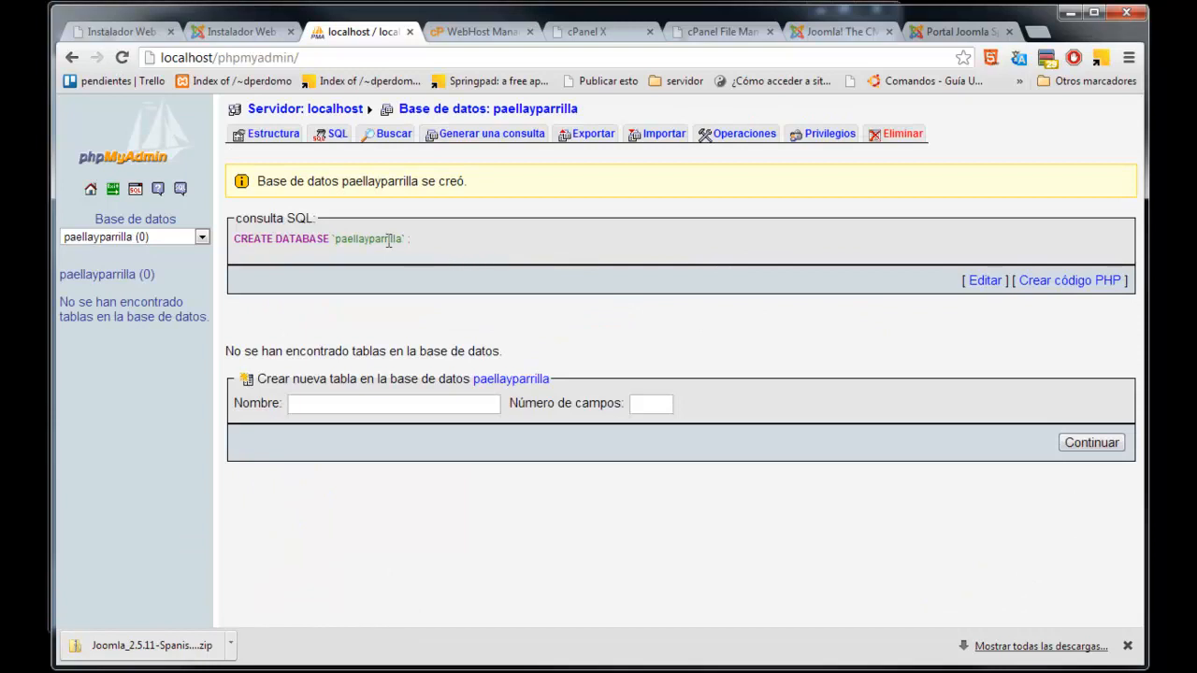
double_click(386, 241)
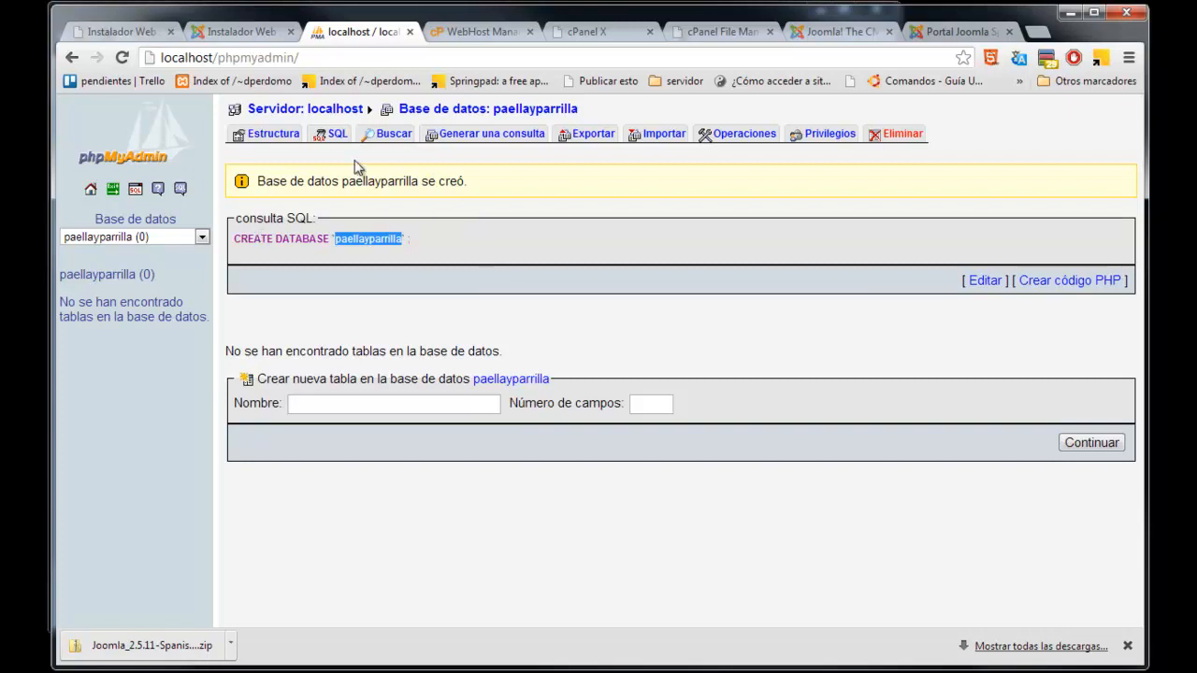
Step: Return to the phpMyAdmin home page and open the form for adding a new user from the server's privileges overview
click(91, 190)
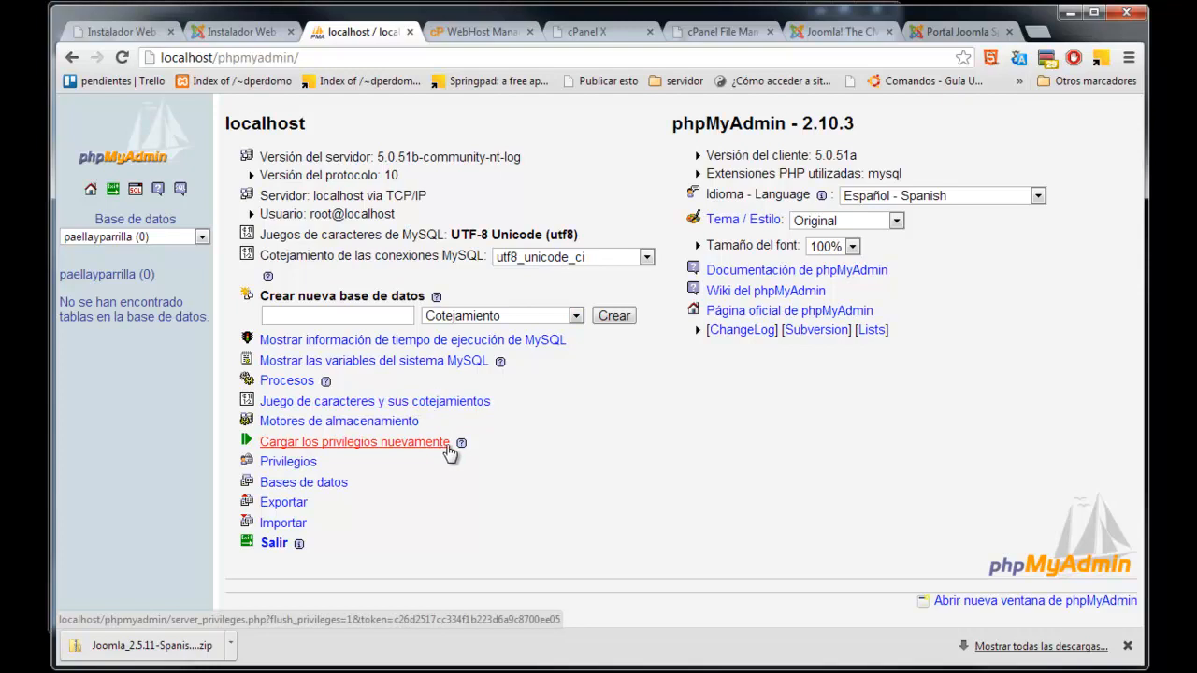
click(283, 464)
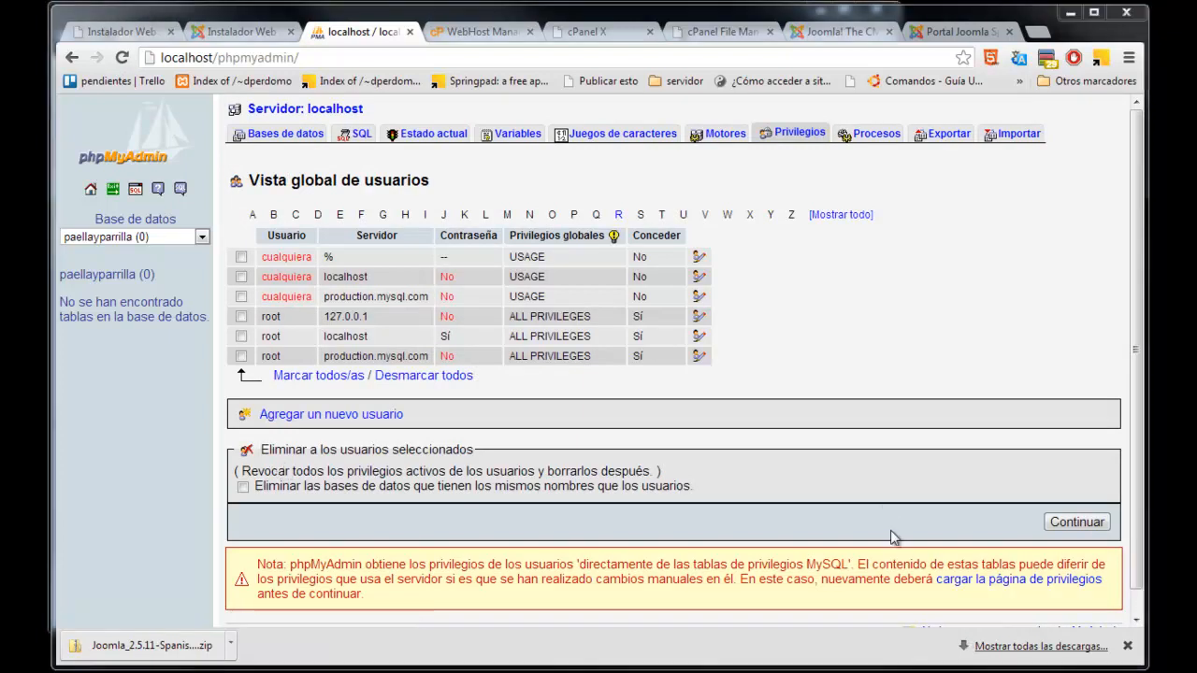
click(342, 417)
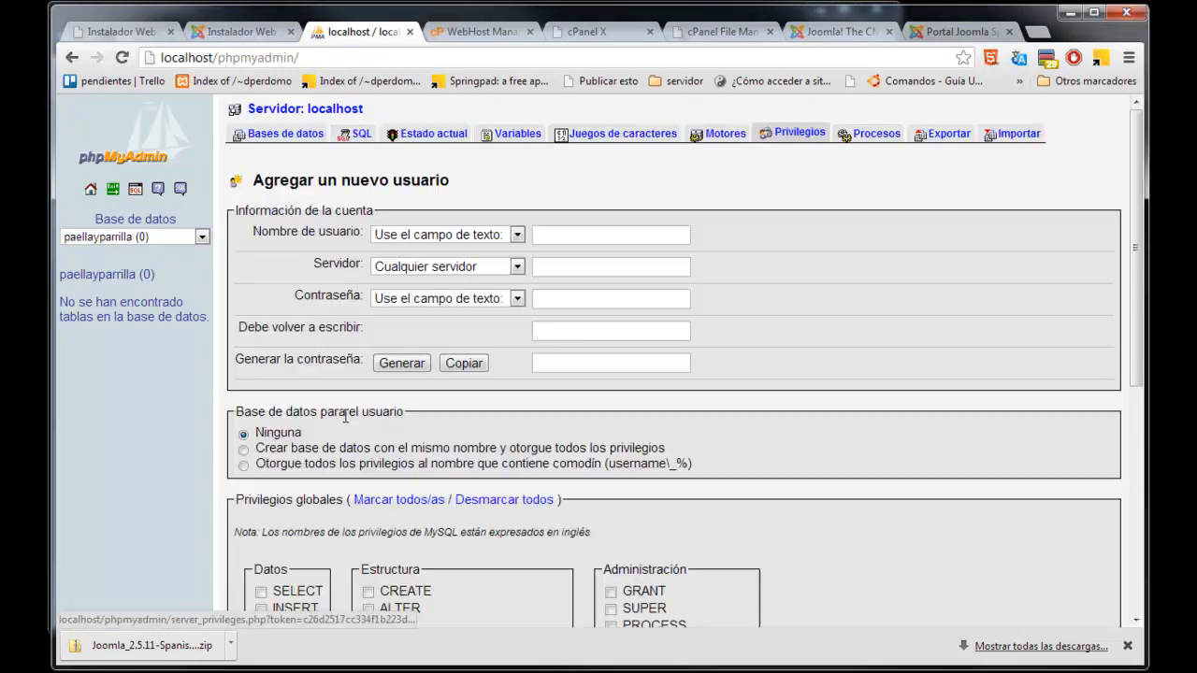
Step: Set the new MySQL user's name to paella_root and its server to Local
click(561, 232)
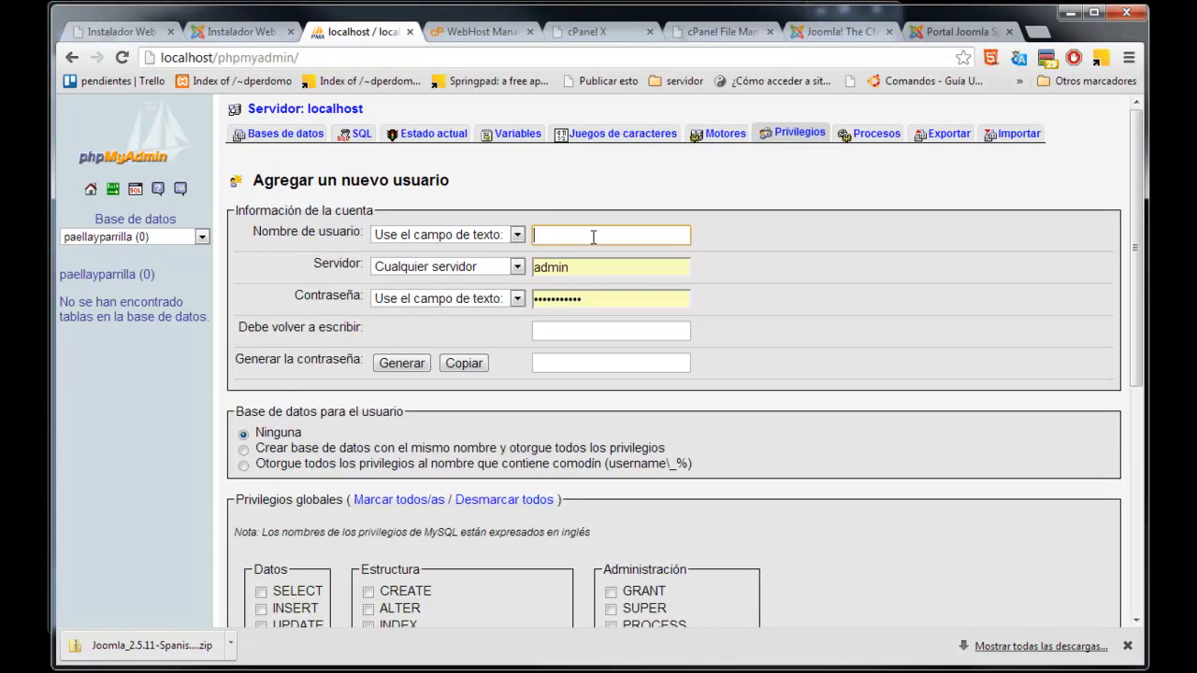
text(paeel)
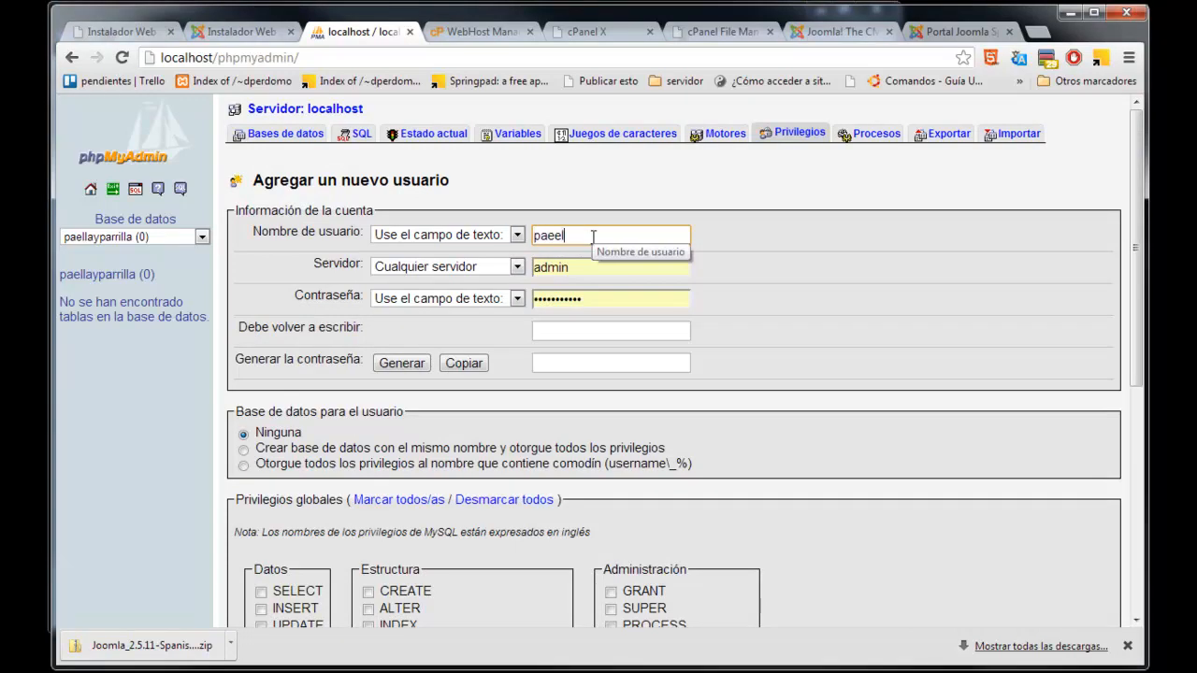
key(BackSpace)
key(BackSpace)
text(lla_root)
click(516, 266)
click(515, 297)
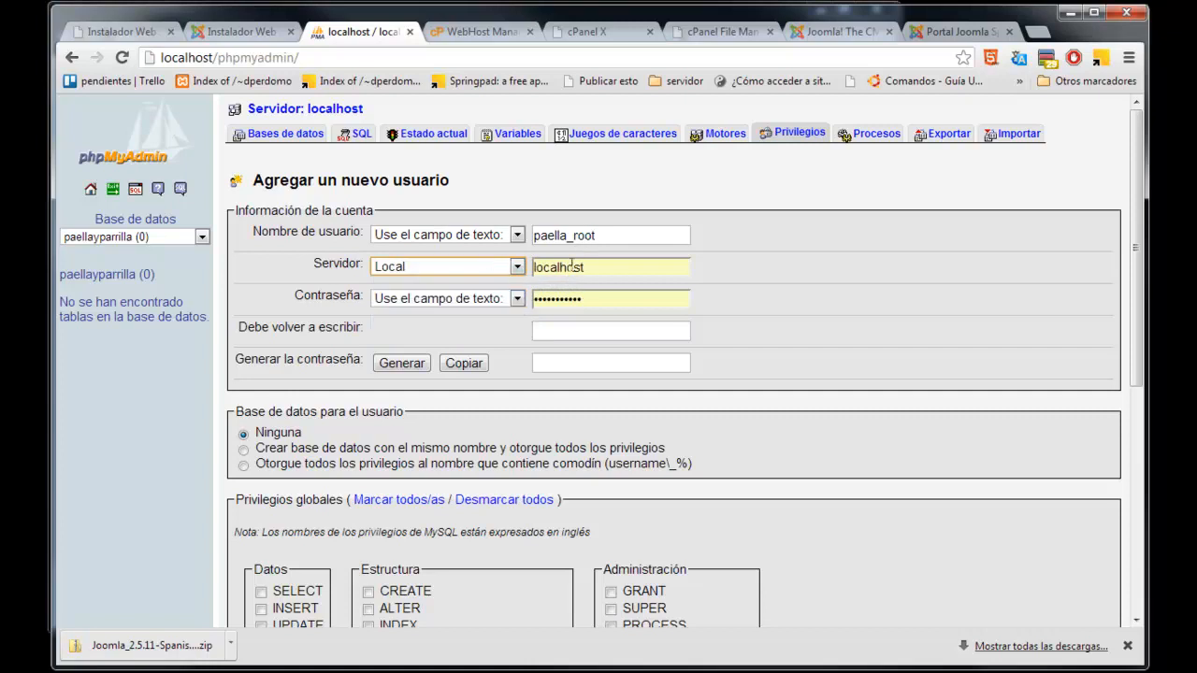
Step: Replace the prefilled entry in the new user's password field with a self-chosen password
double_click(612, 299)
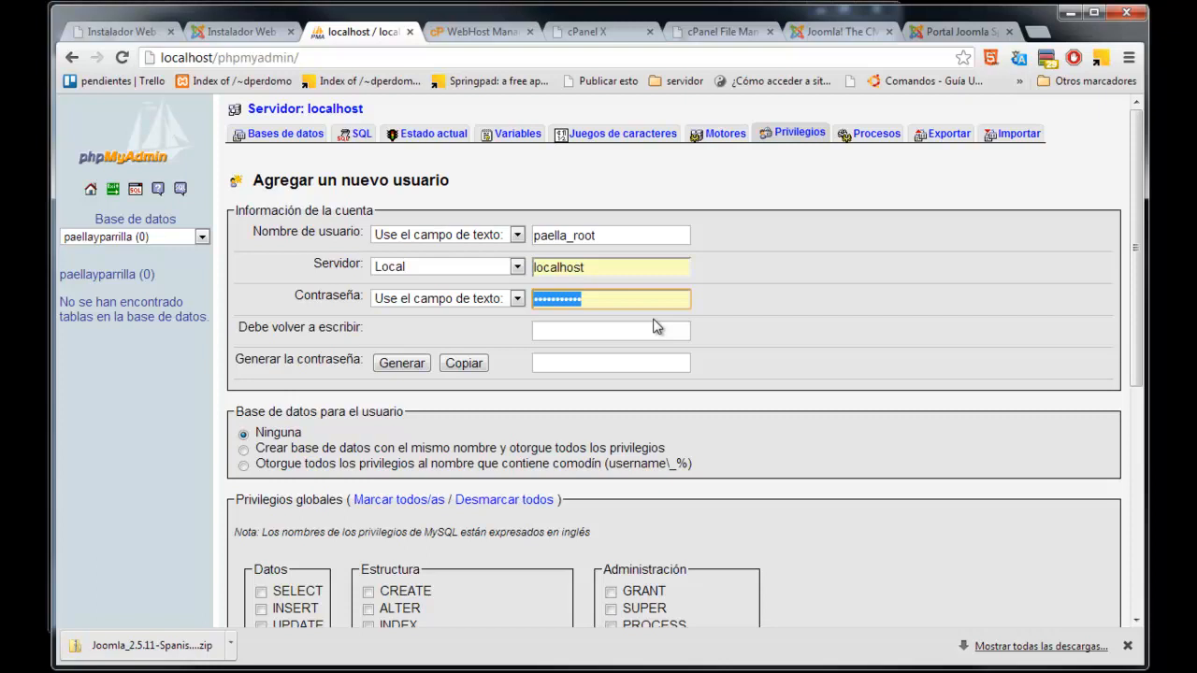
text(p)
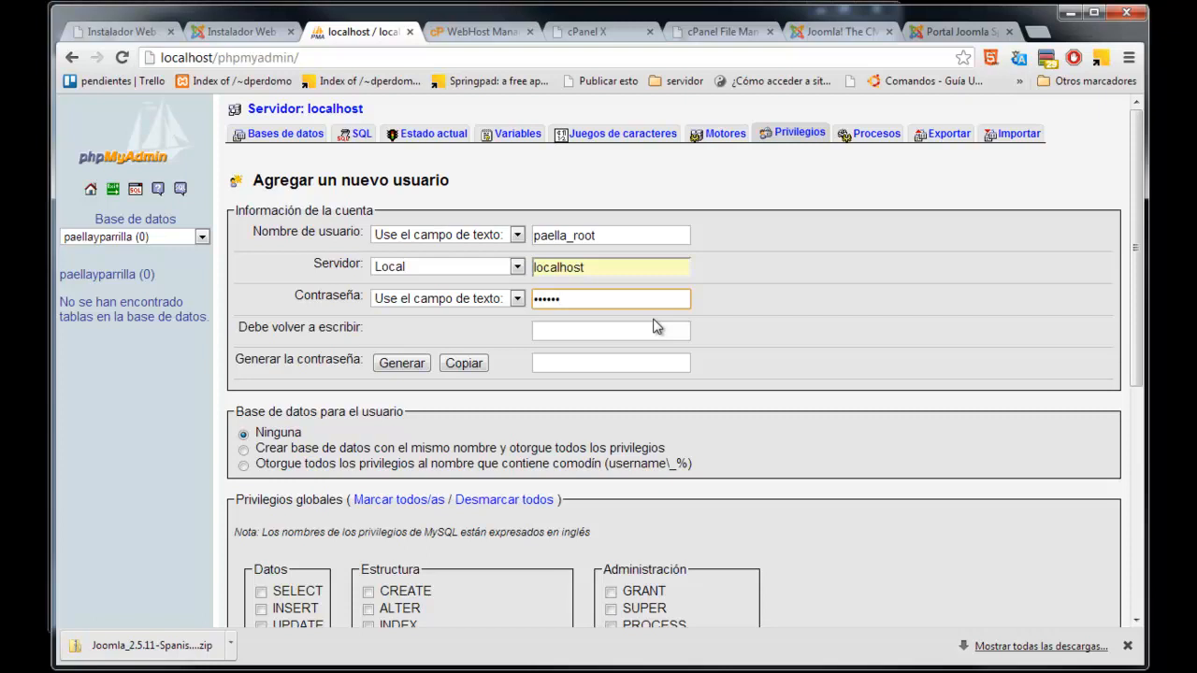
click(585, 334)
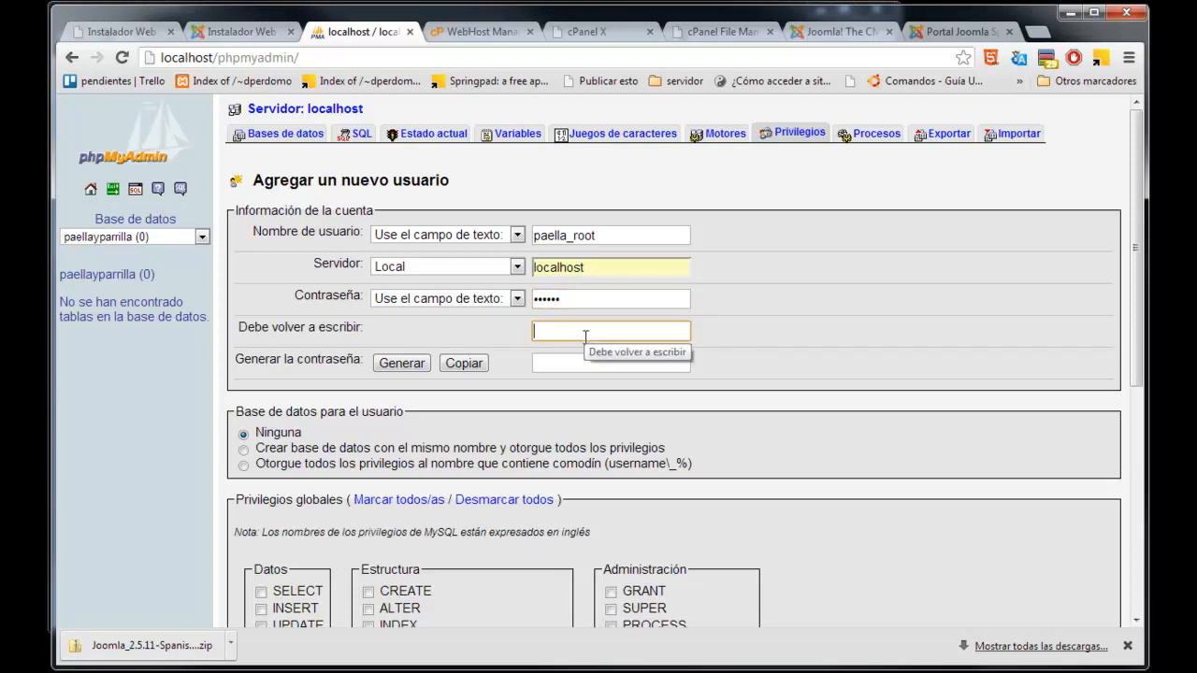
Step: Generate a random password for the new user, regenerating it several times
click(395, 366)
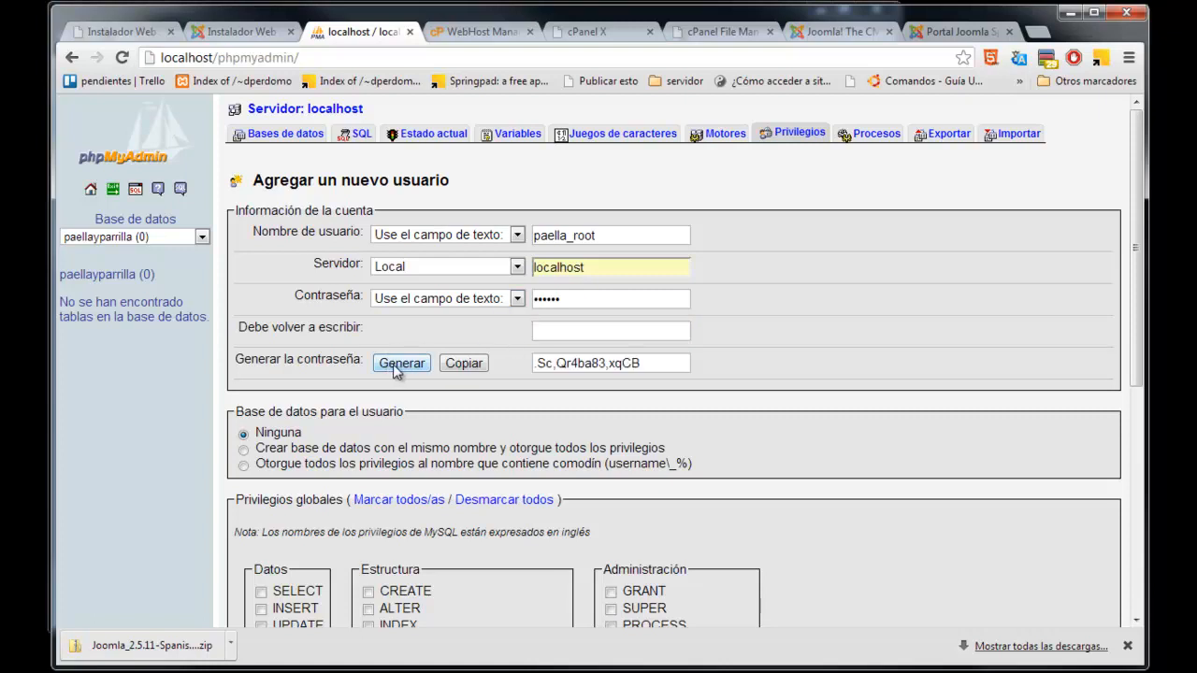
click(404, 367)
click(405, 368)
click(406, 368)
click(405, 369)
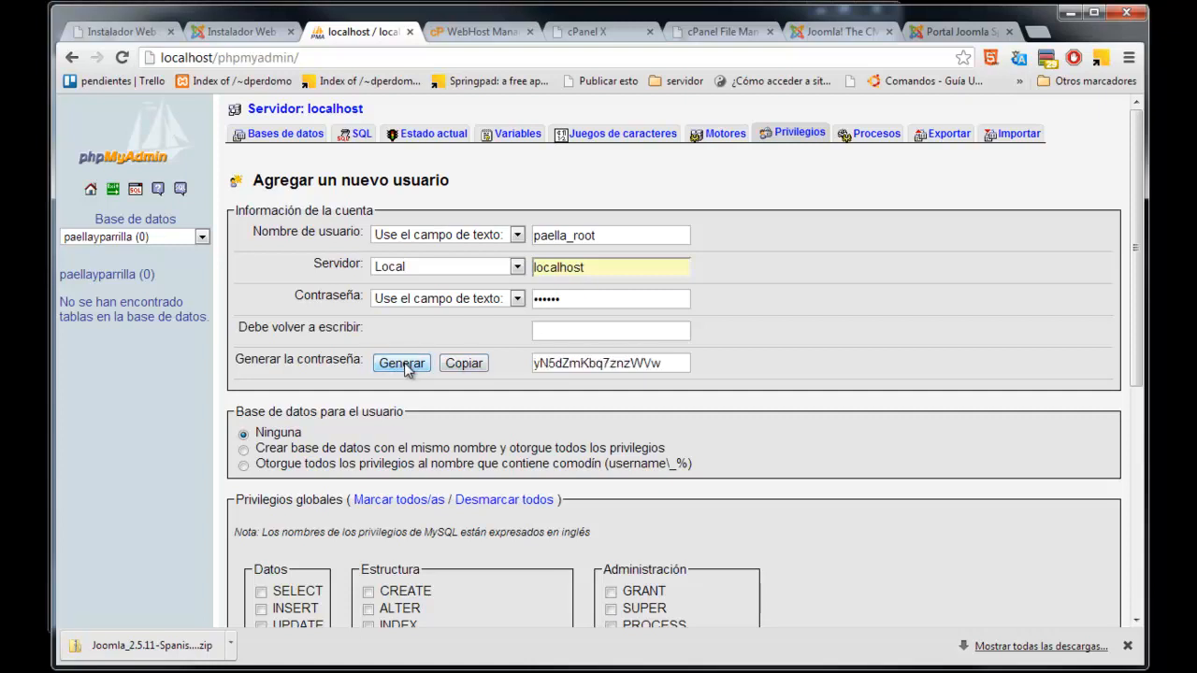
click(402, 365)
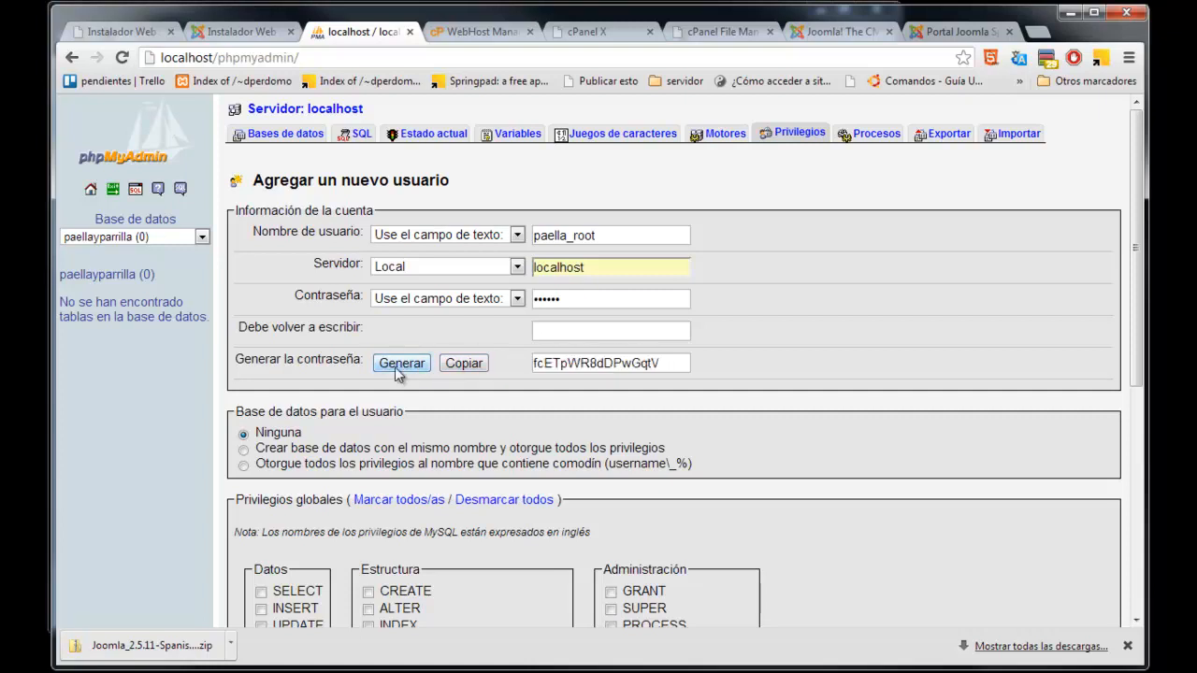
Step: Copy the generated password into the new user's password and confirmation fields, and keep it copied for the Joomla installer
drag(686, 363, 520, 369)
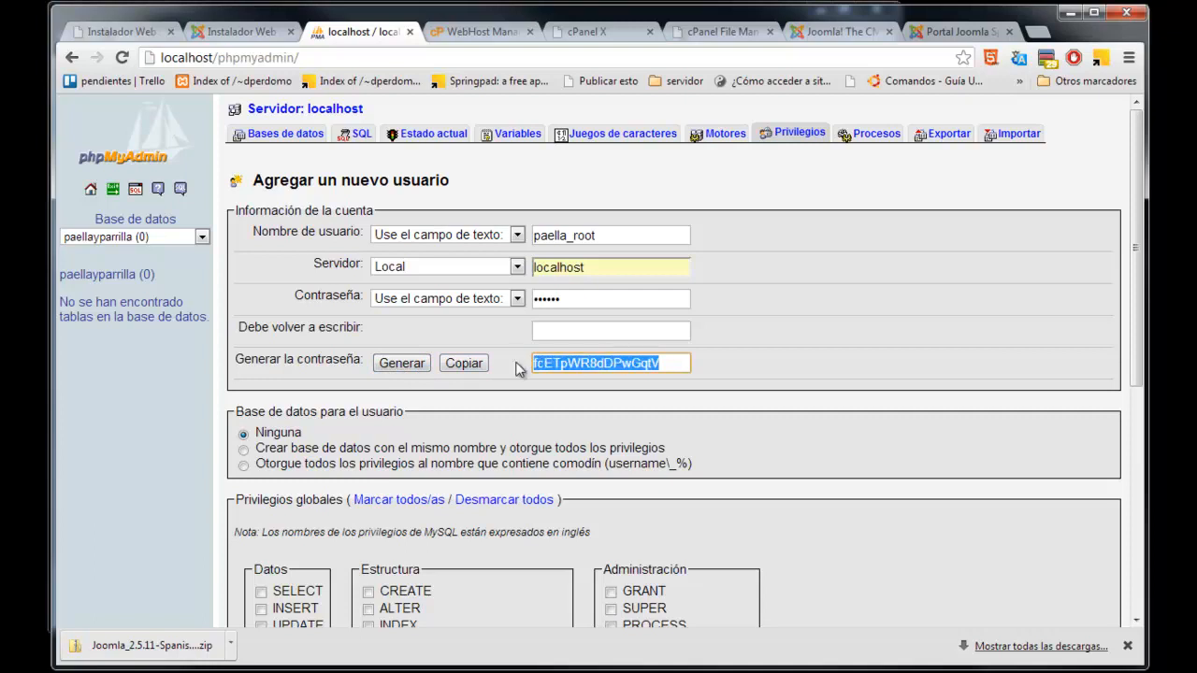
drag(587, 298, 515, 301)
key(ctrl+v)
click(609, 327)
key(ctrl+v)
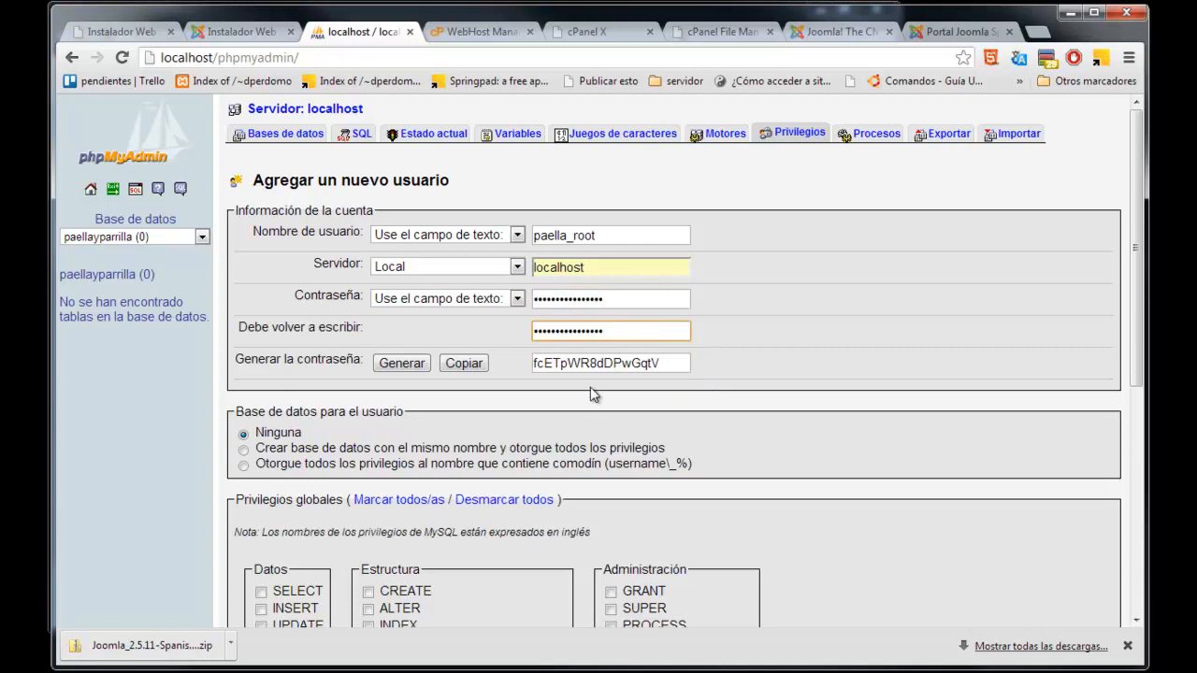
drag(679, 363, 533, 365)
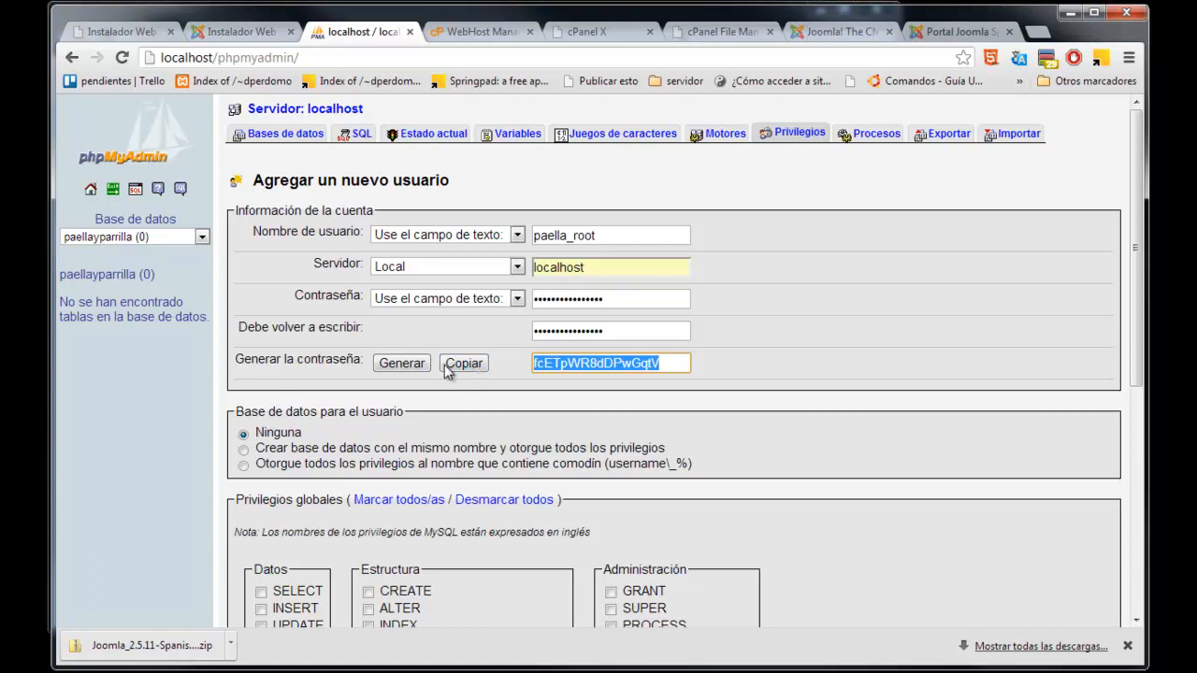
Step: Grant the new user all global privileges, leave the resource limits at 0, and create the account
drag(1141, 280, 1125, 397)
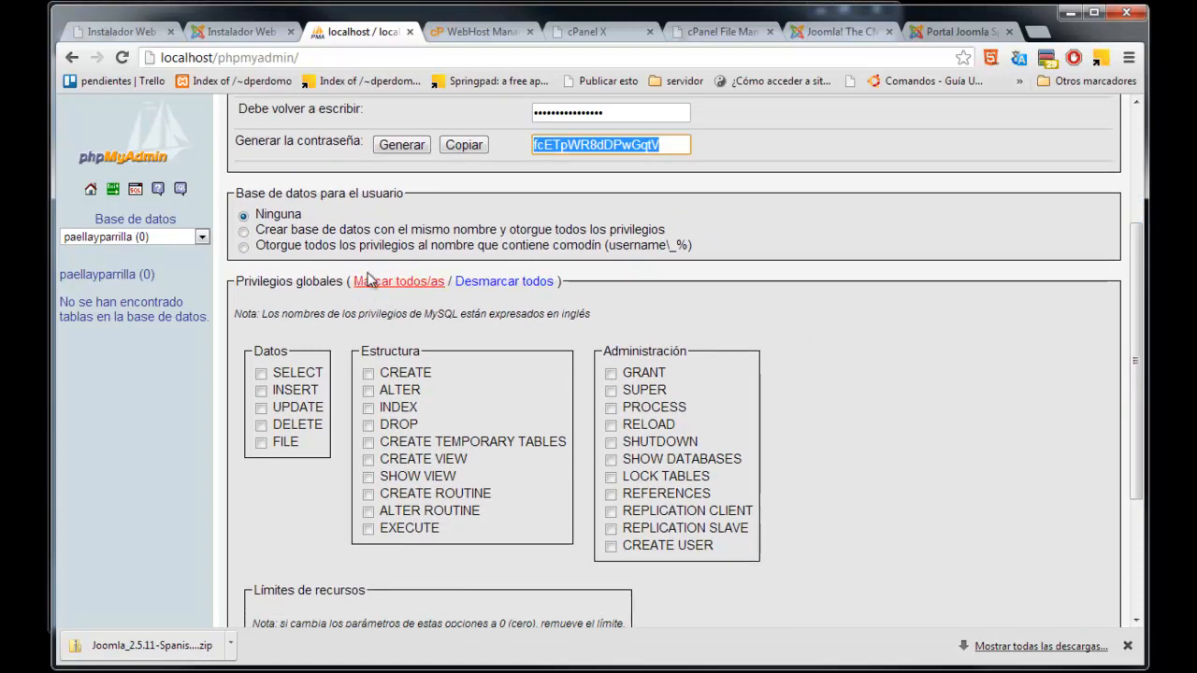
click(414, 284)
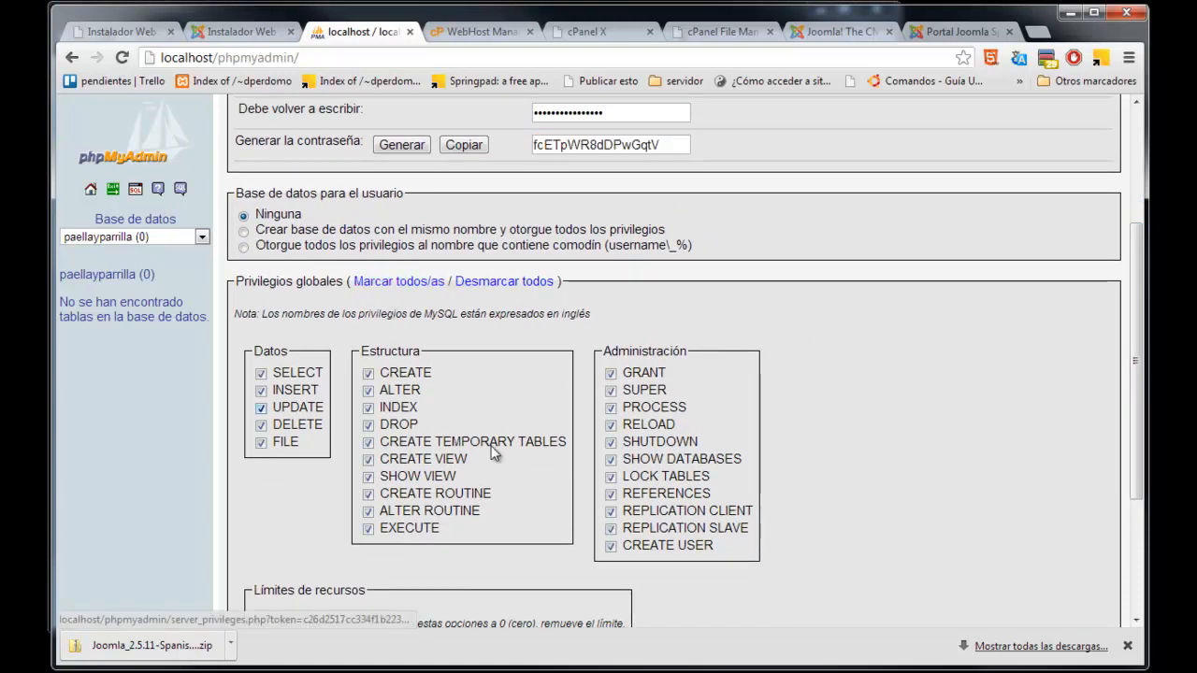
drag(1140, 378, 1140, 537)
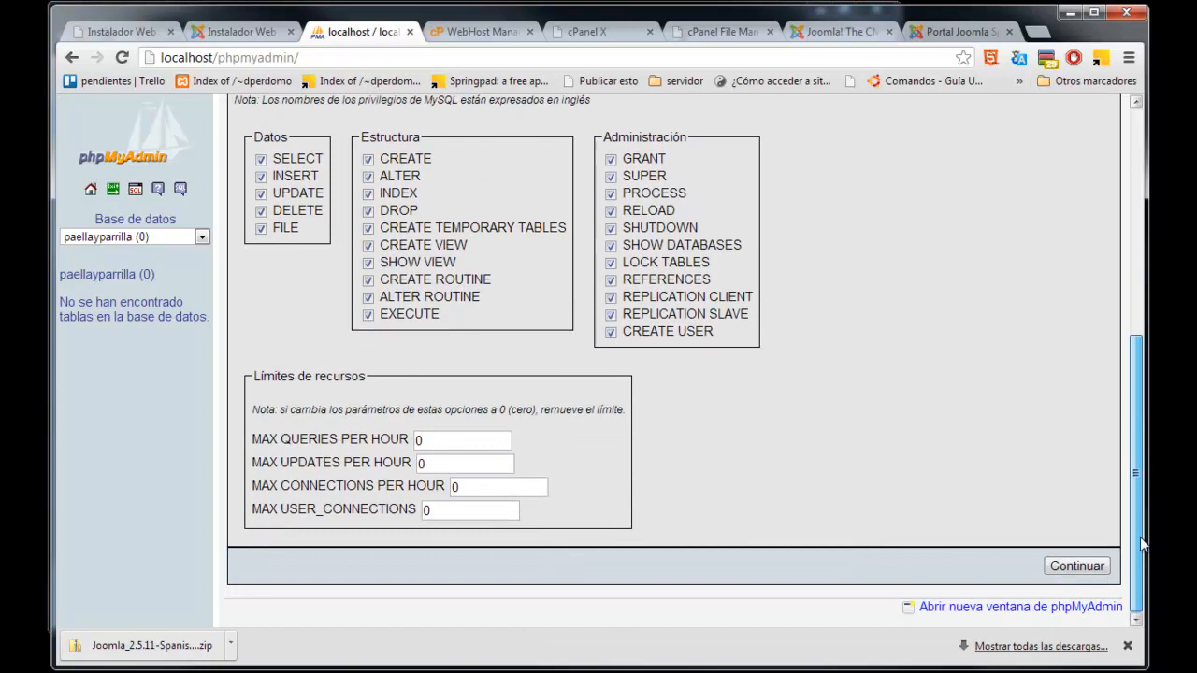
click(1085, 572)
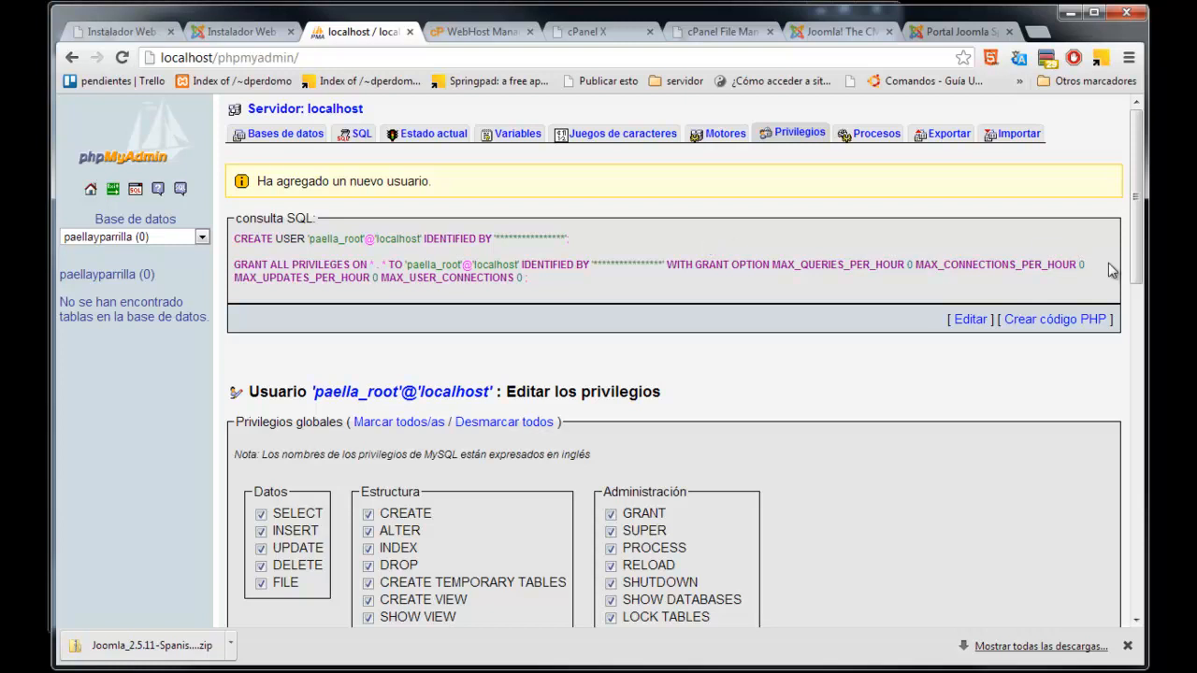
Step: Switch to the local Joomla installer and paste the generated database password into the Contraseña field
mouse_move(1140, 254)
mouse_down()
mouse_move(1140, 452)
mouse_move(1128, 242)
mouse_up()
click(229, 34)
click(556, 407)
key(ctrl+v)
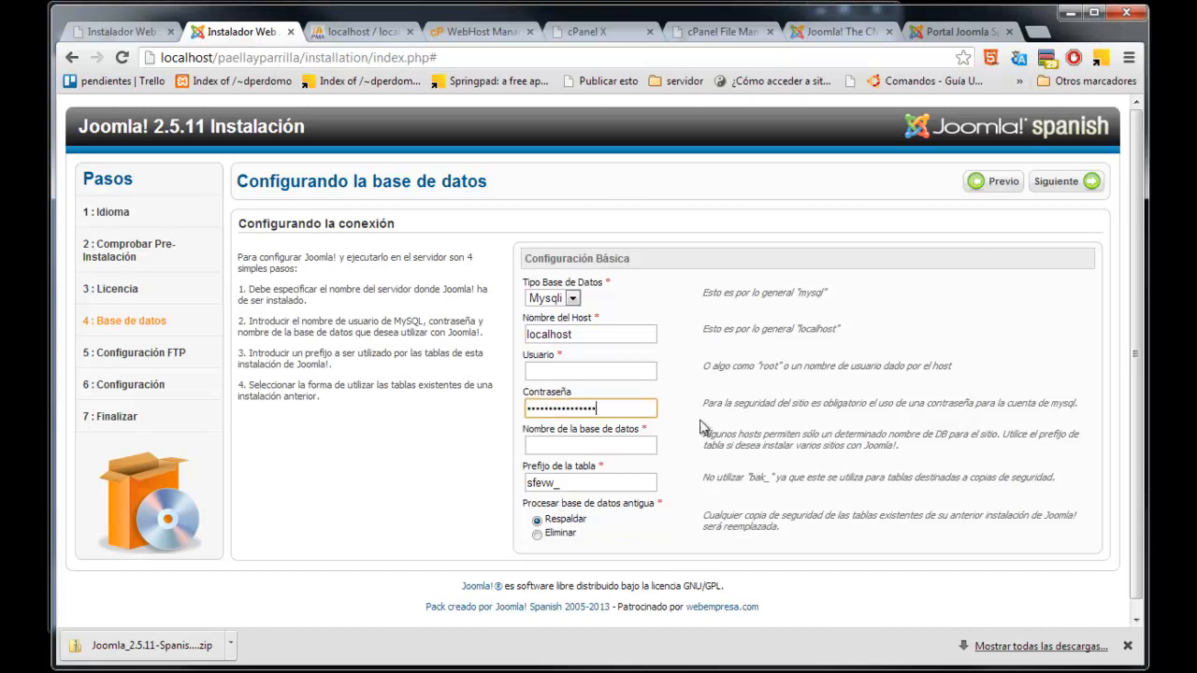
Step: Copy the username paella_root from phpMyAdmin's executed query and paste it into the local Joomla installer's Usuario field
click(360, 30)
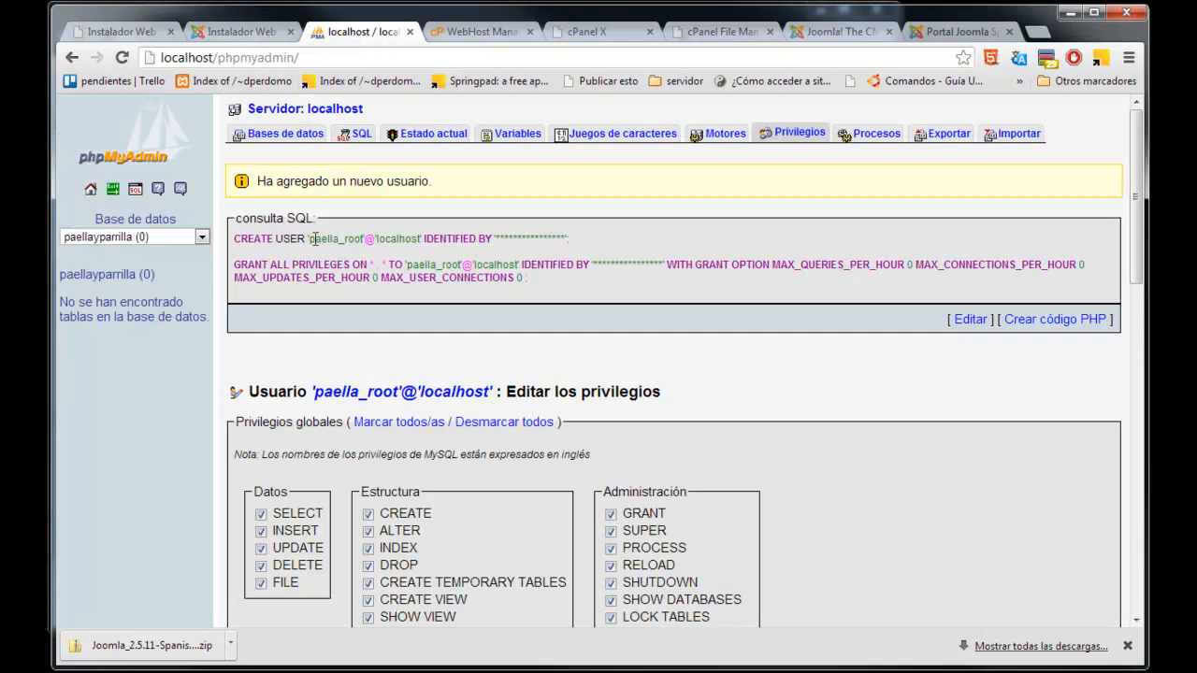
drag(309, 238, 363, 237)
key(ctrl+c)
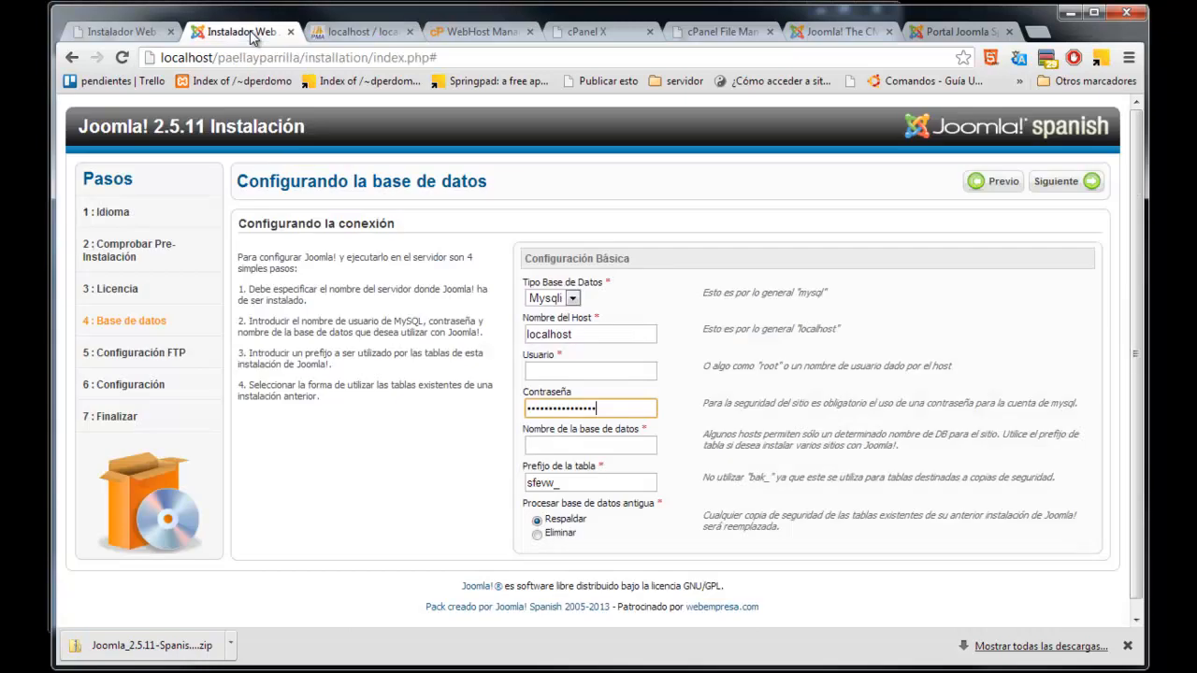
click(245, 32)
click(551, 370)
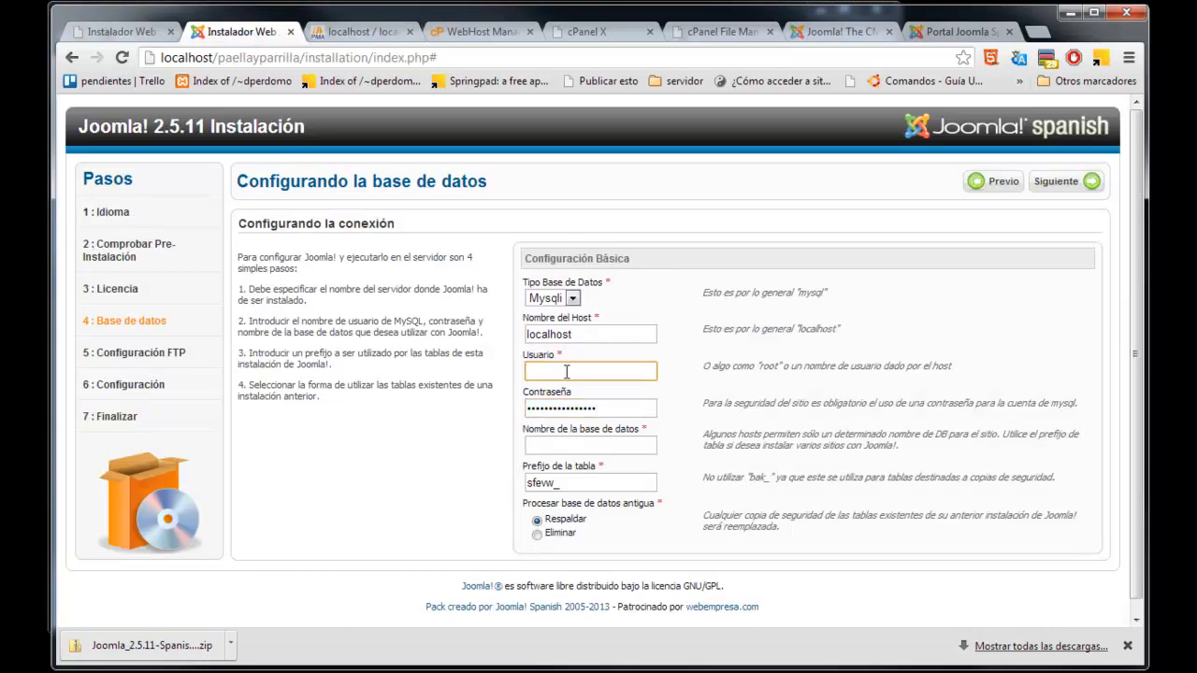
key(ctrl+v)
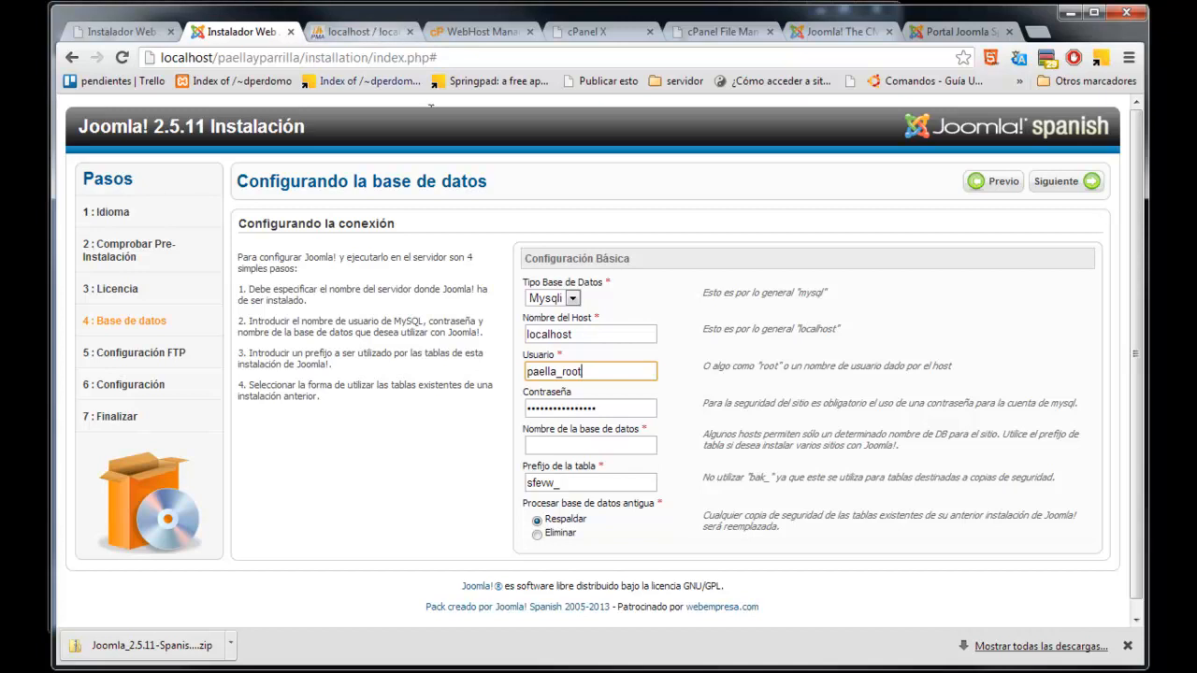
Step: Check the database name in phpMyAdmin, enter paellayparrilla as the installer's database name, and continue to the FTP configuration
click(582, 445)
click(368, 34)
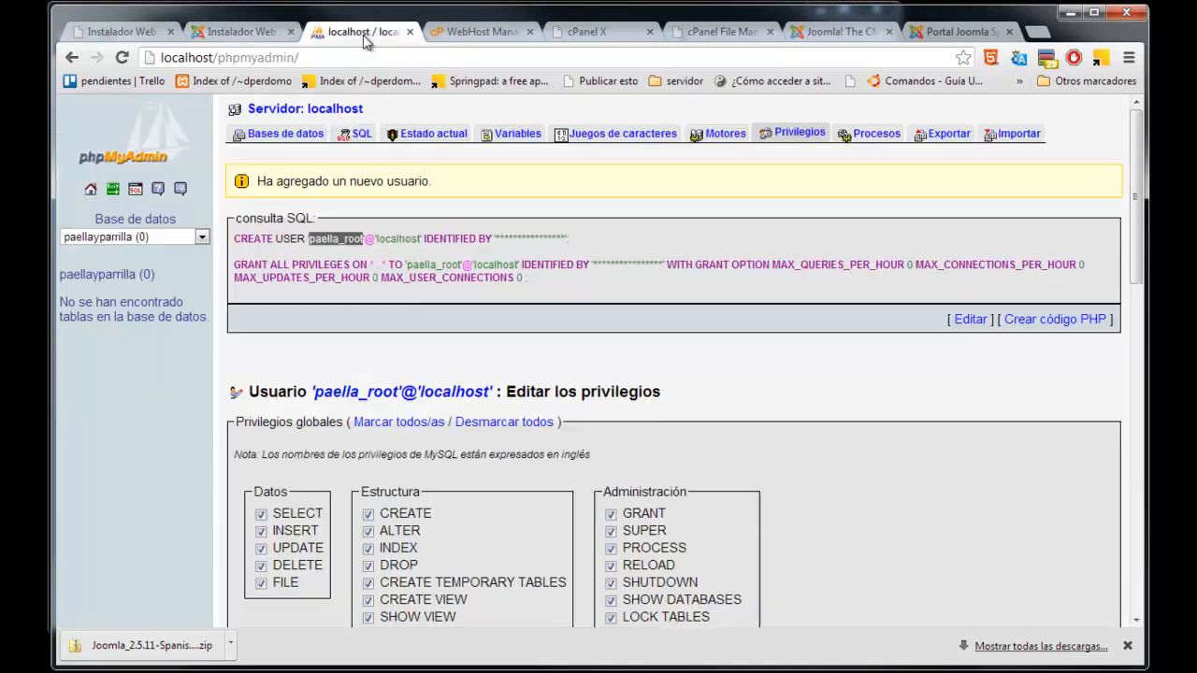
click(92, 241)
click(93, 241)
click(242, 32)
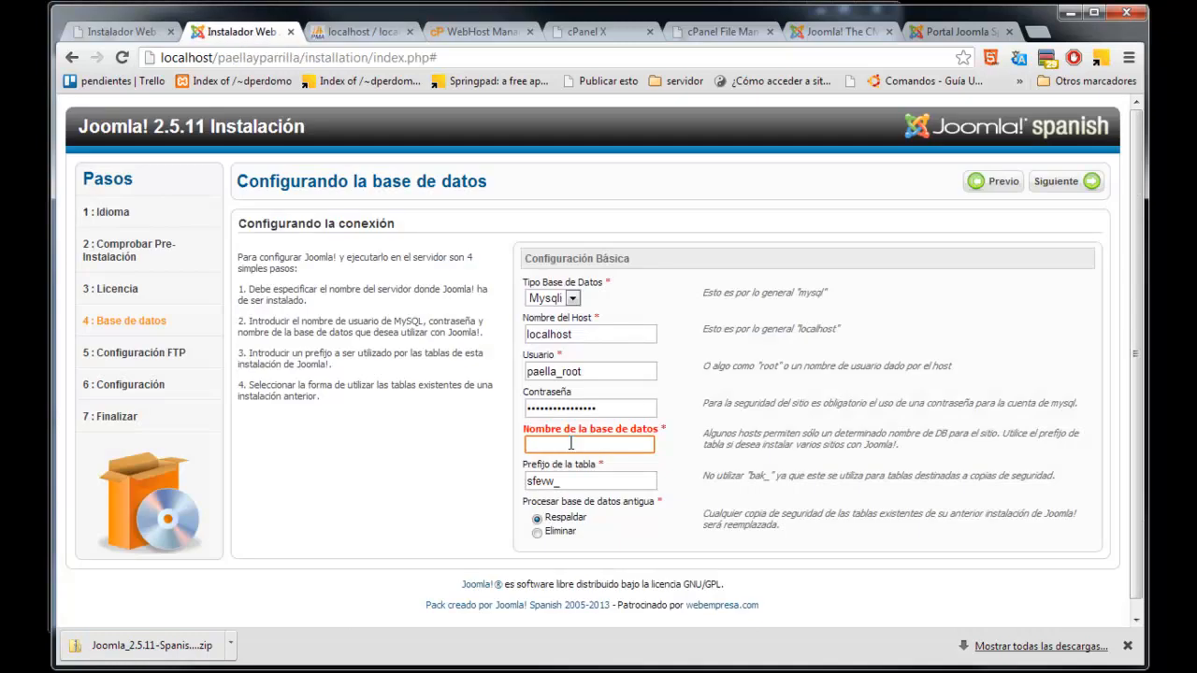
text(paellayparrilla)
click(1053, 190)
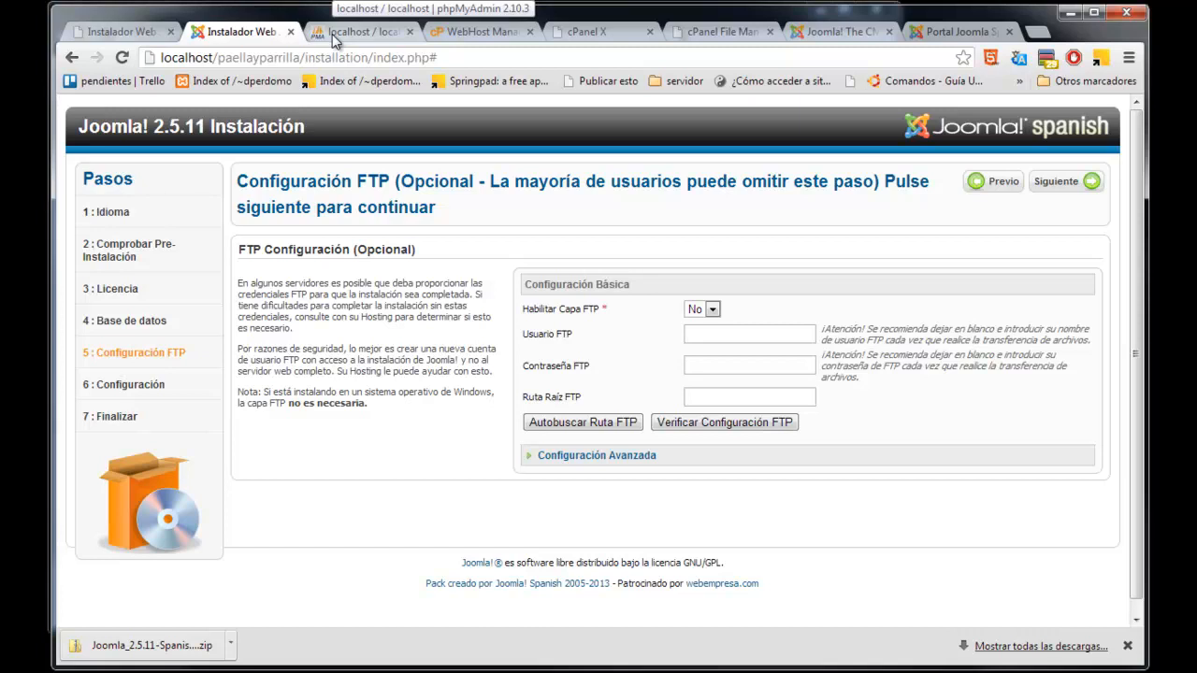
Step: Switch to the hosting account's cPanel and open the MySQL database wizard
click(489, 36)
click(559, 37)
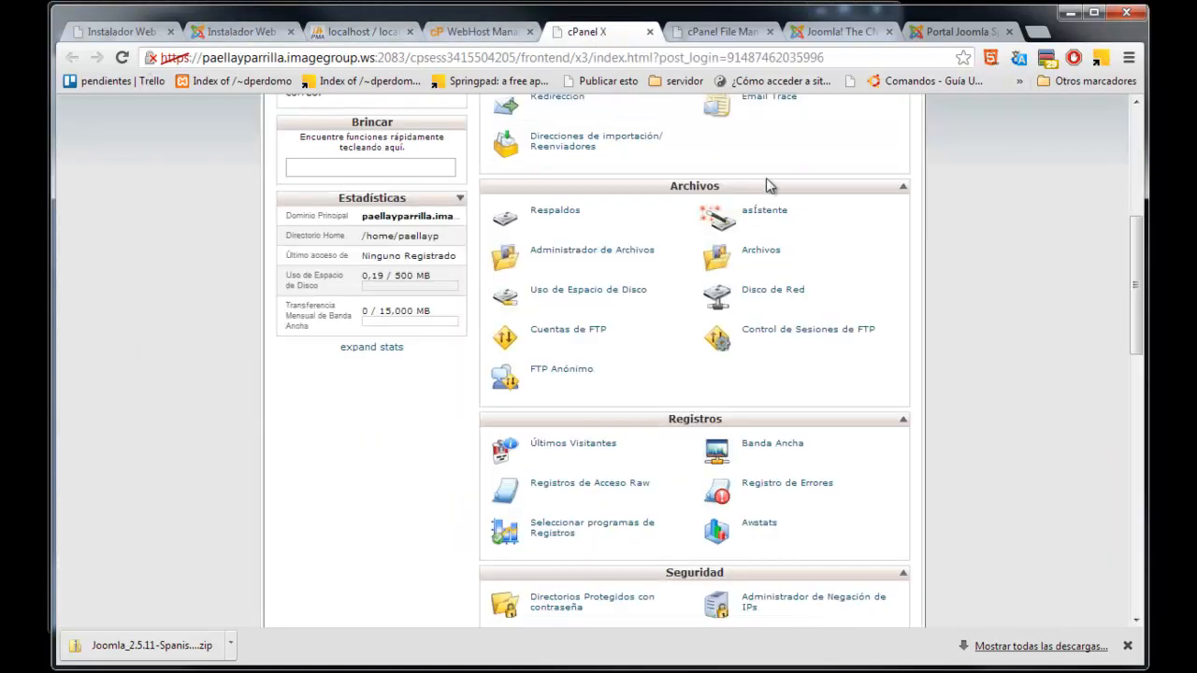
drag(1132, 318, 1135, 159)
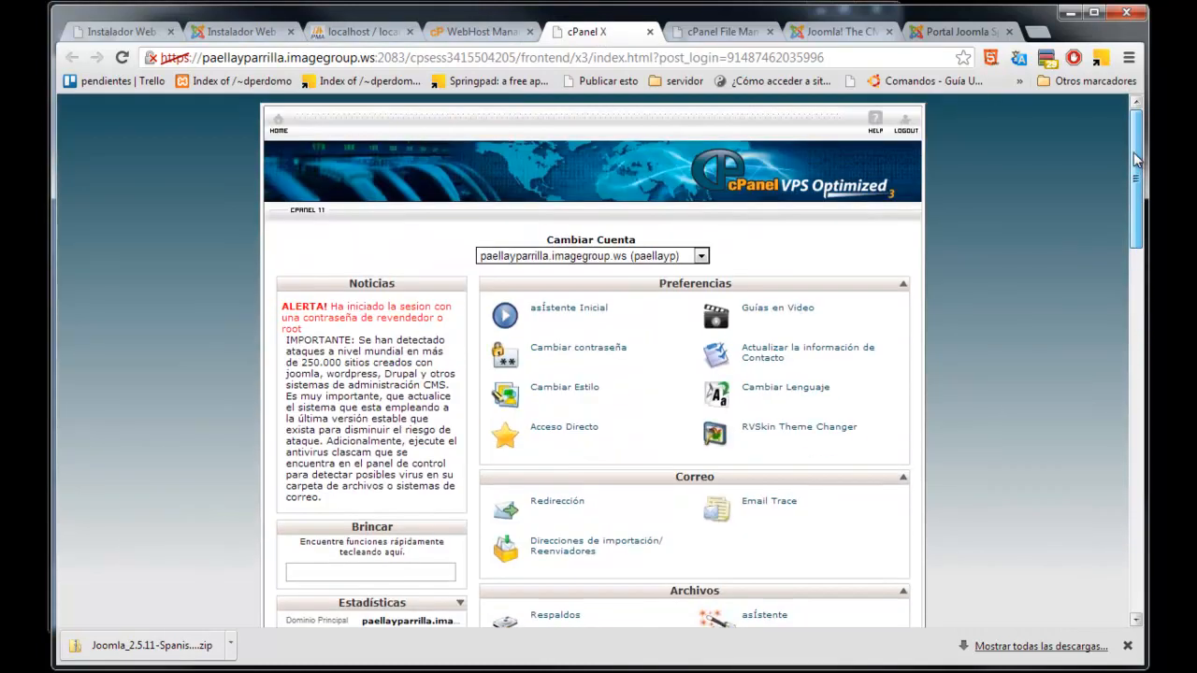
scroll(1135, 210, down, 3)
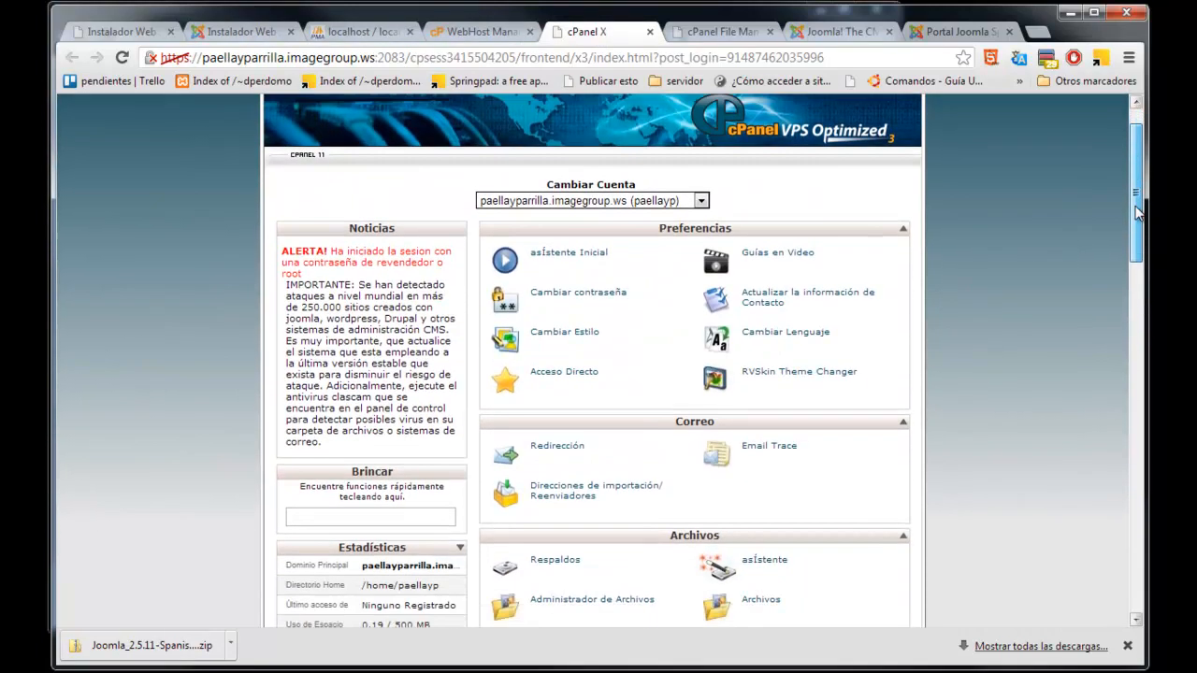
drag(1136, 229, 1116, 486)
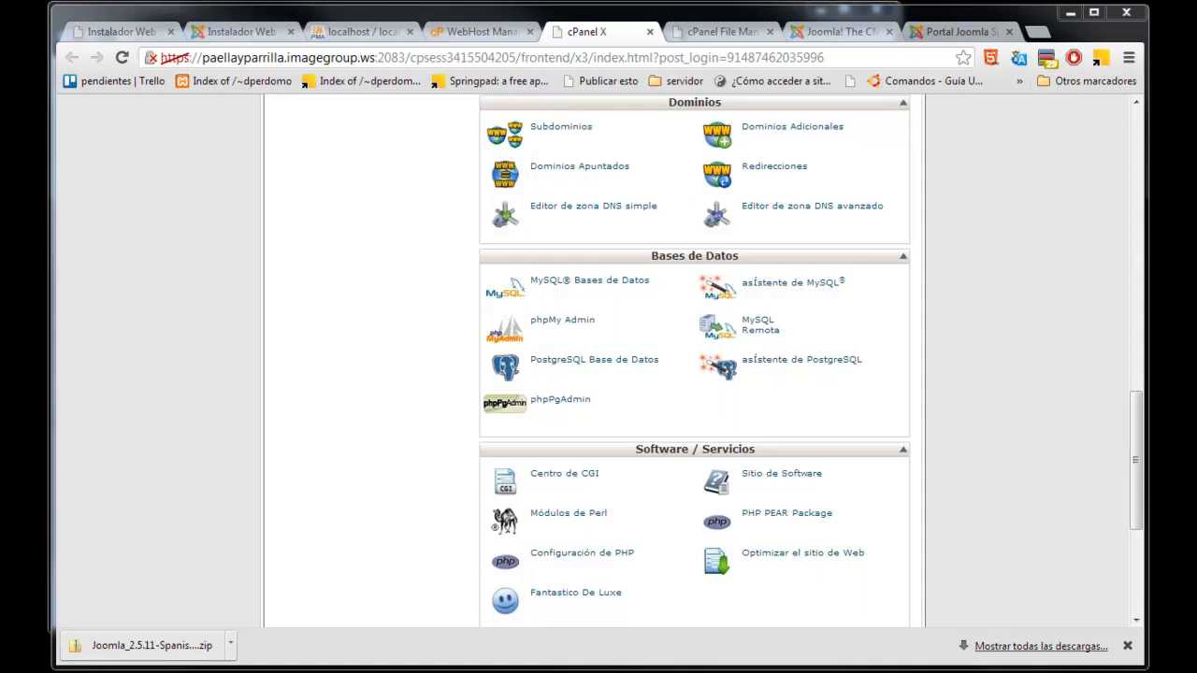
click(796, 288)
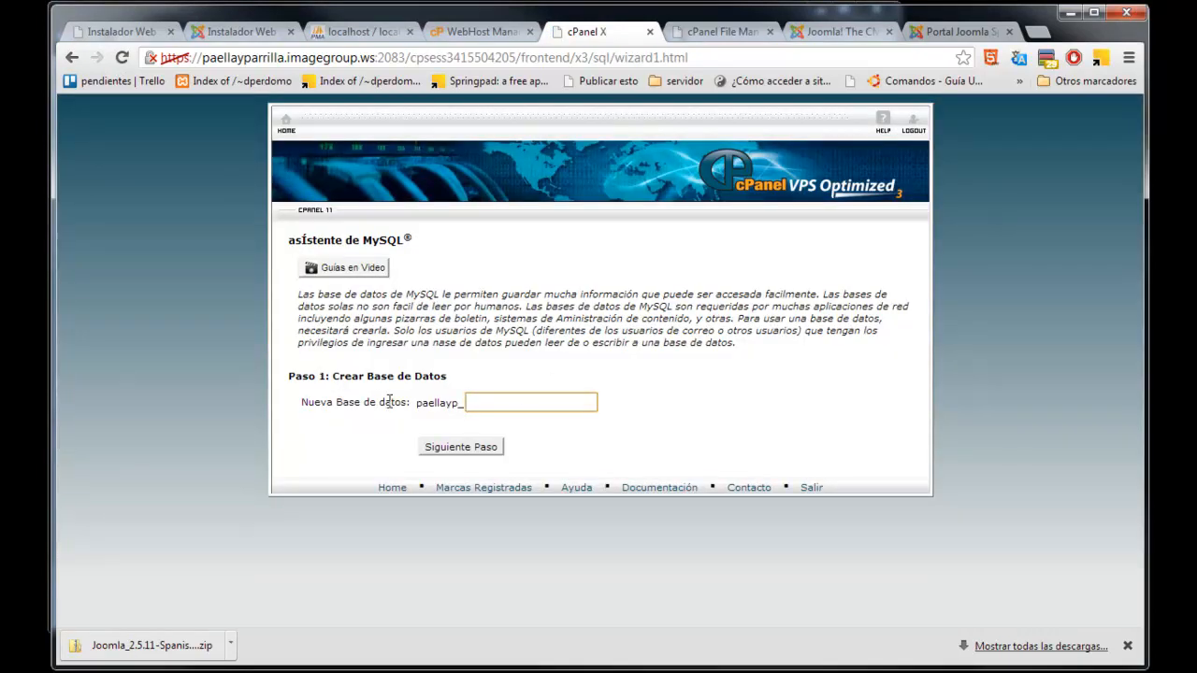
Step: Create the hosting database paellayp_web by entering web as its name, and continue to the user creation step
click(488, 405)
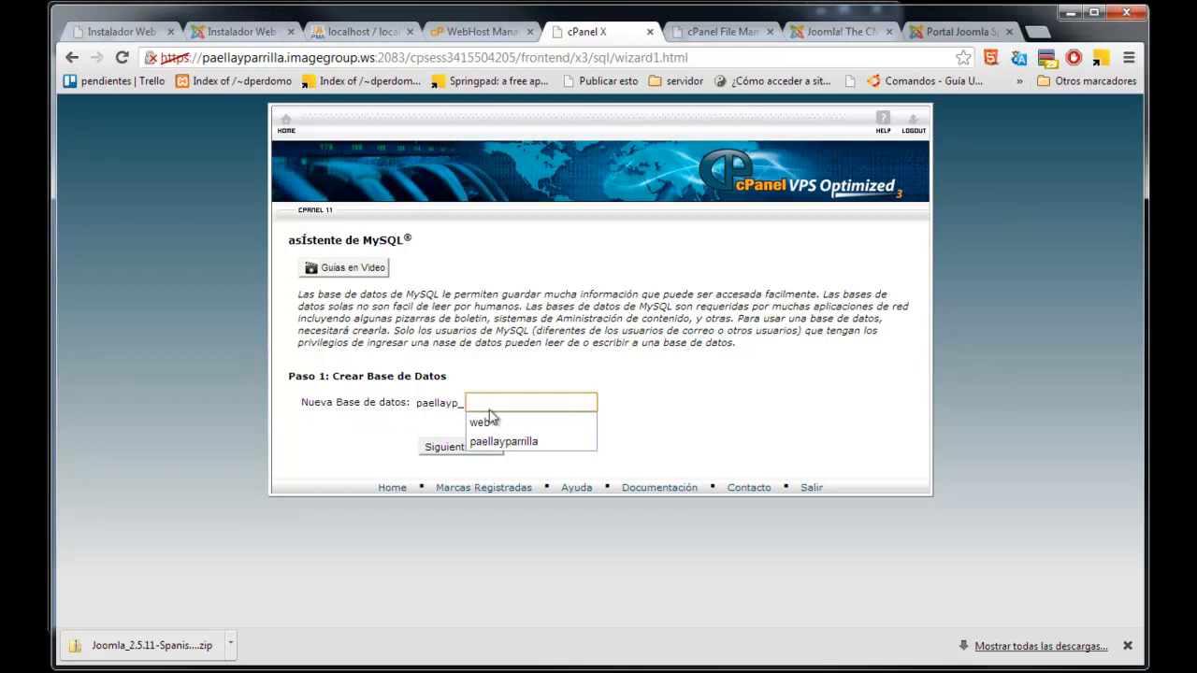
click(480, 422)
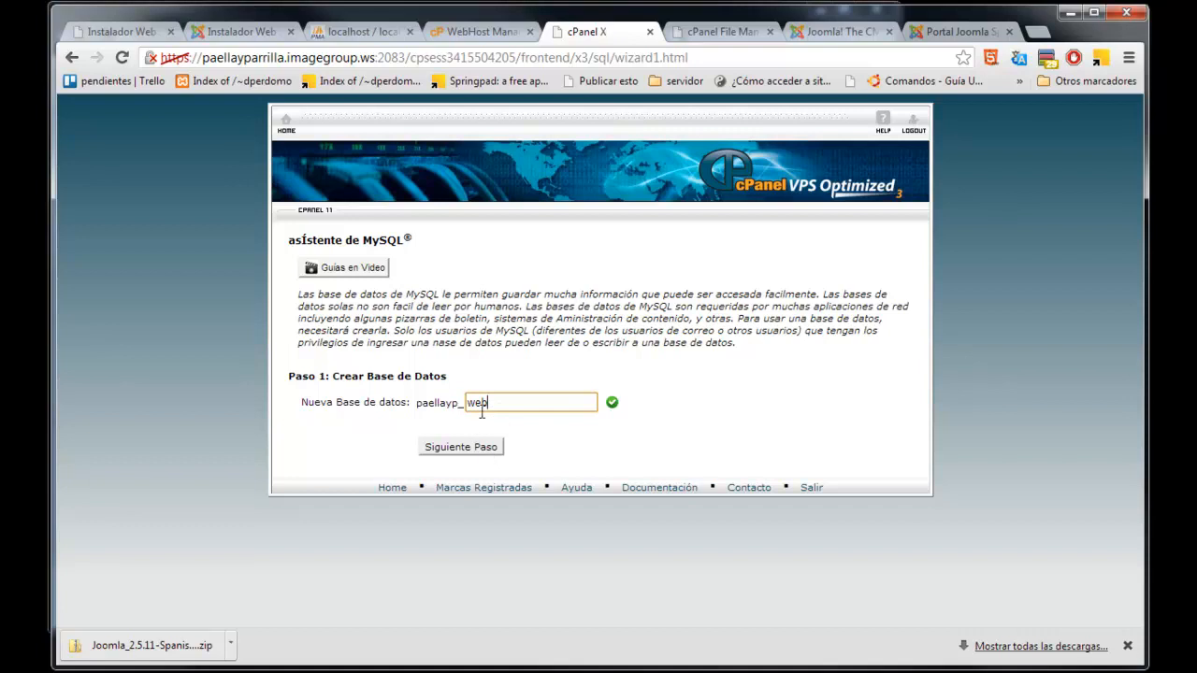
click(461, 441)
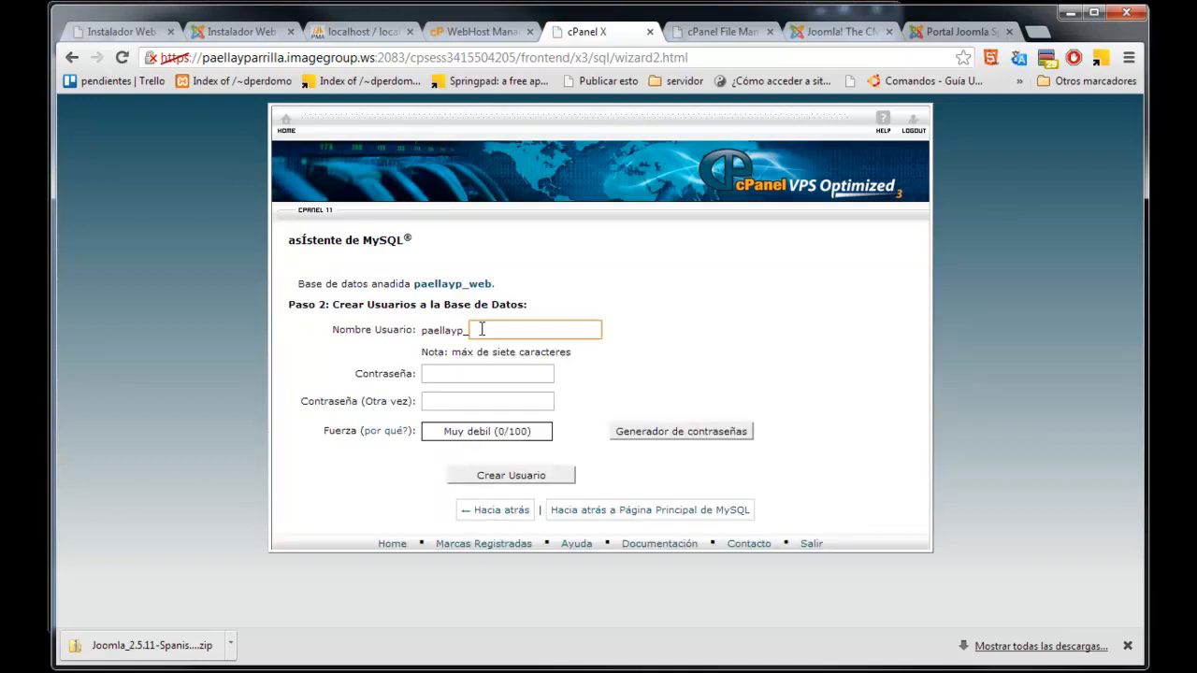
Step: Create the database user paellayp_root with a generated password, marking the password as copied to a safe place
click(551, 329)
click(497, 426)
click(705, 436)
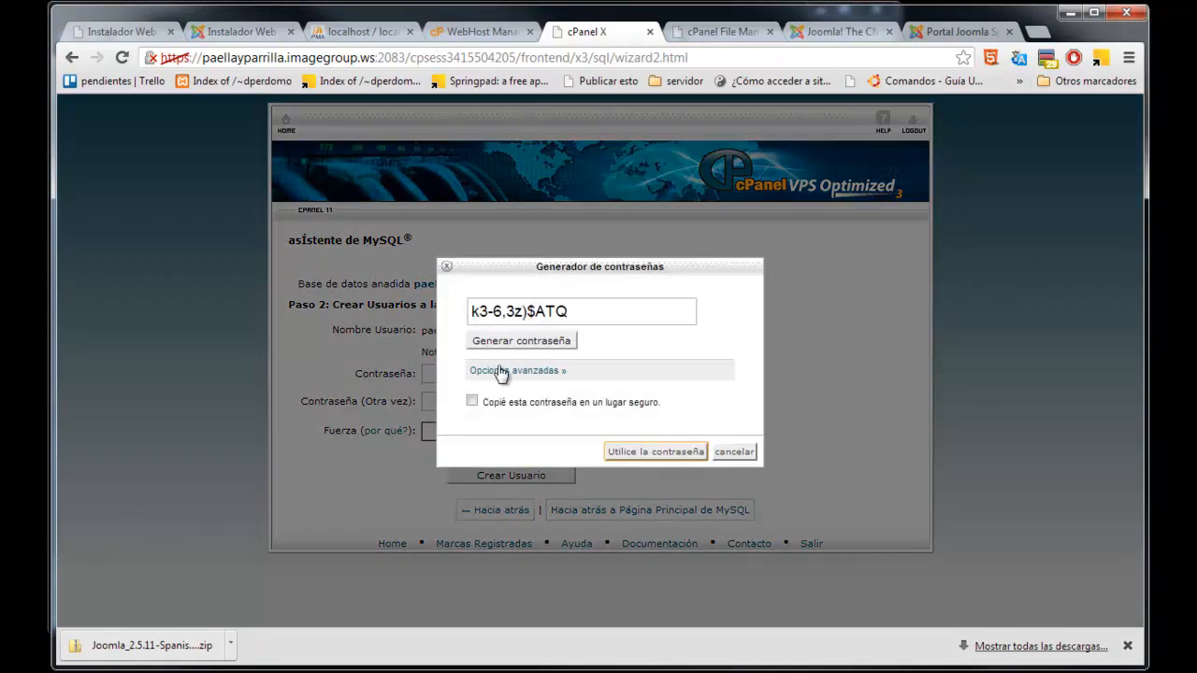
click(473, 402)
drag(572, 311, 469, 334)
click(694, 452)
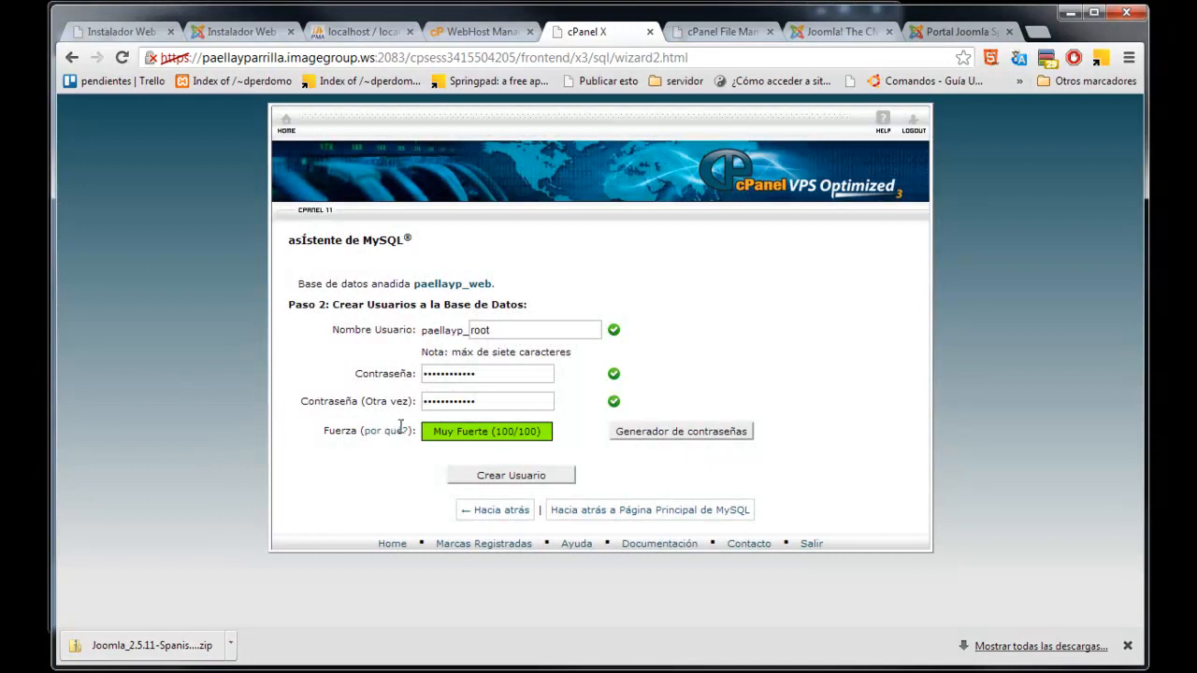
click(549, 478)
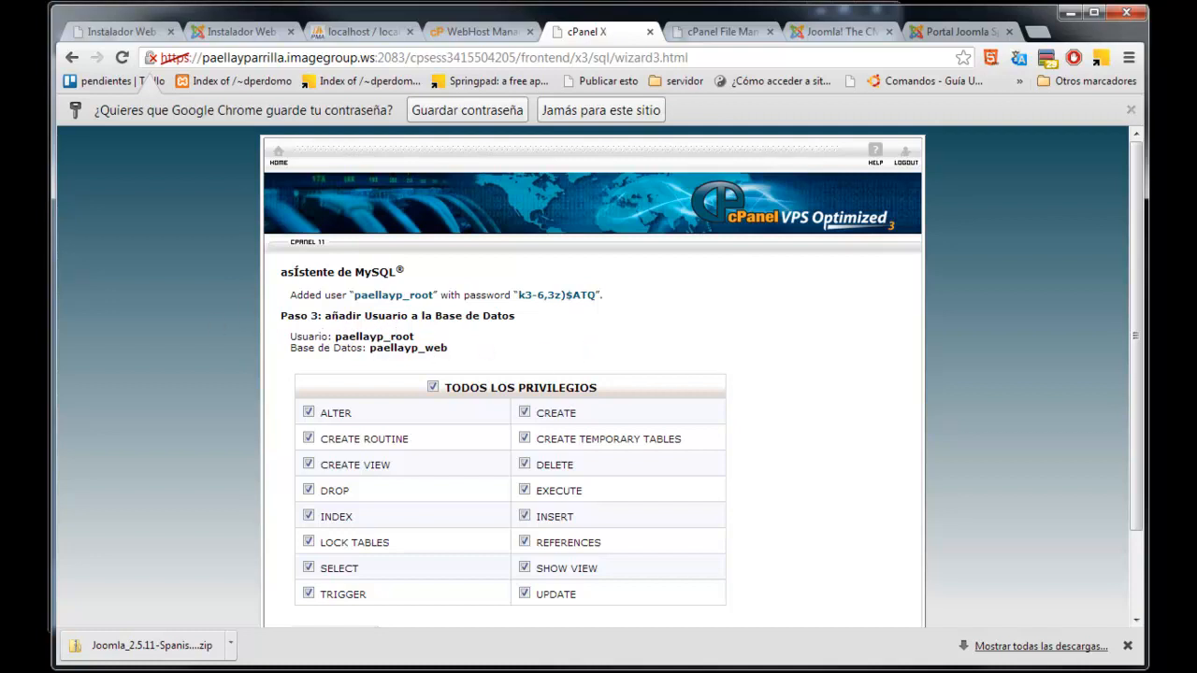
Step: Copy the new user's credentials and database name from cPanel, paste them into a blank Notepad document, and move it aside
drag(529, 361, 286, 289)
key(ctrl+c)
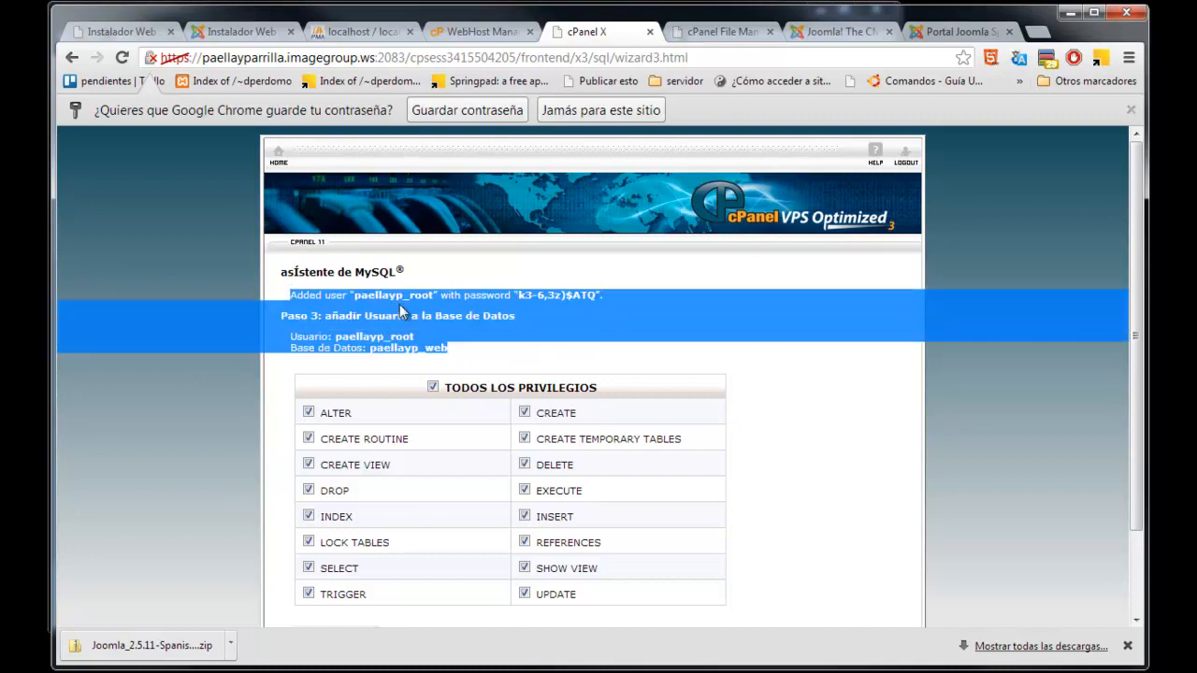
drag(7, 180, 927, 125)
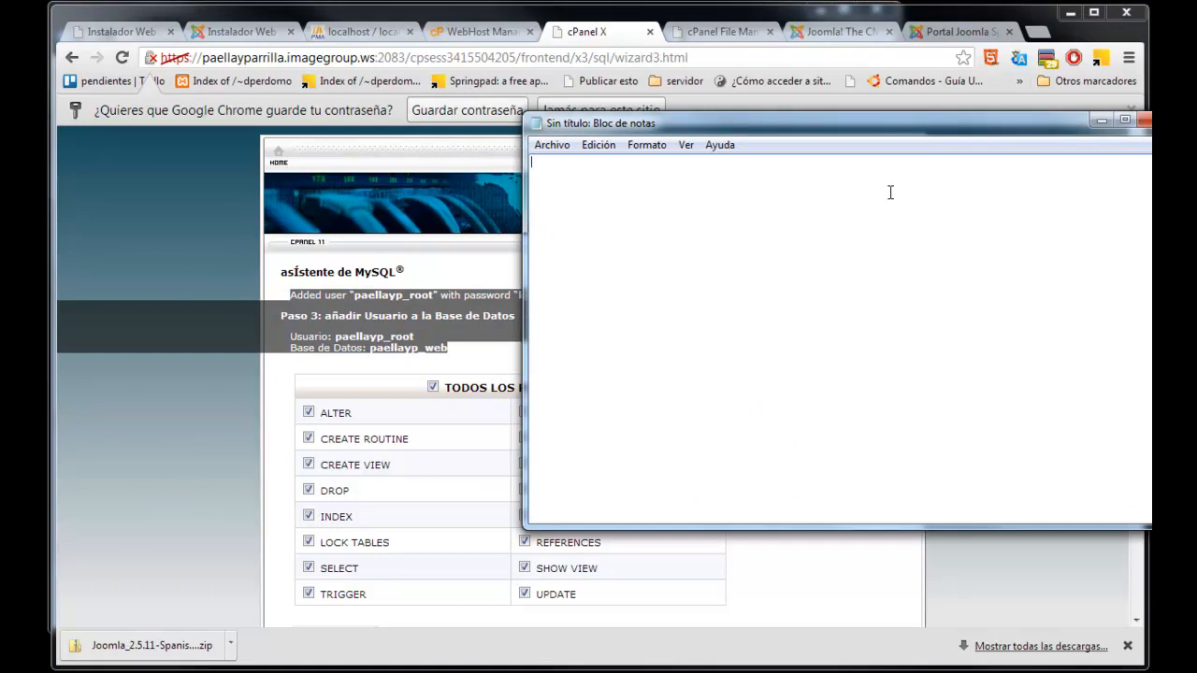
key(ctrl+v)
drag(790, 120, 566, 239)
drag(960, 334, 797, 326)
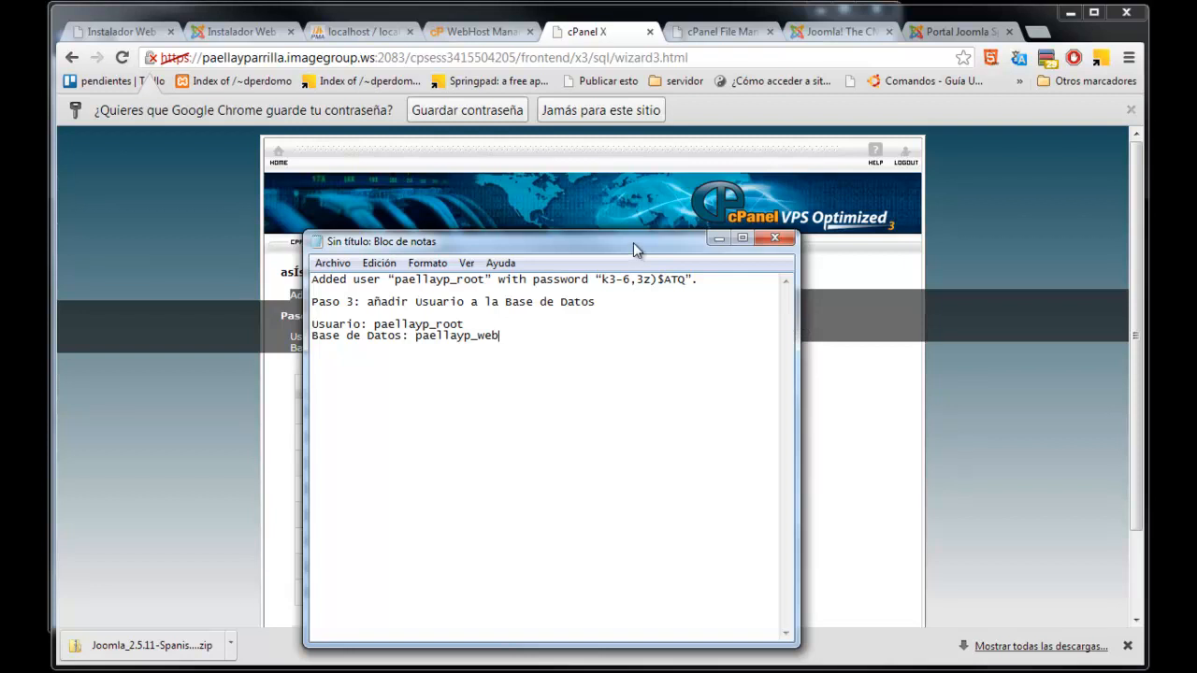
drag(633, 242, 521, 231)
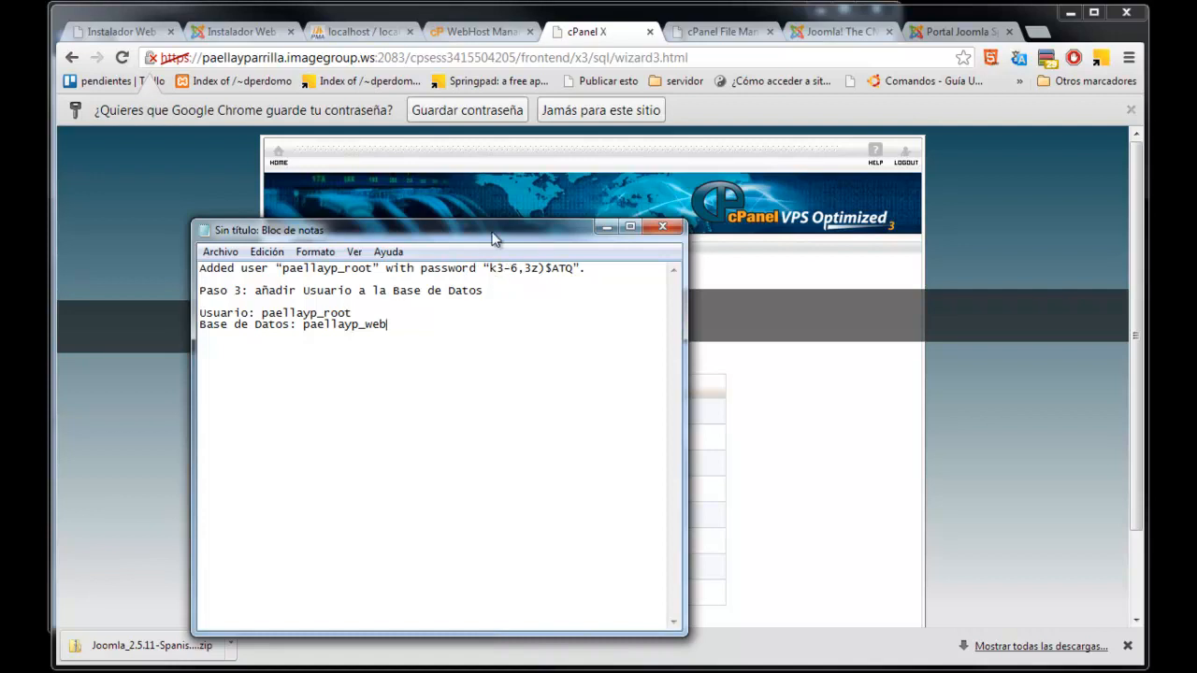
drag(490, 268, 0, 215)
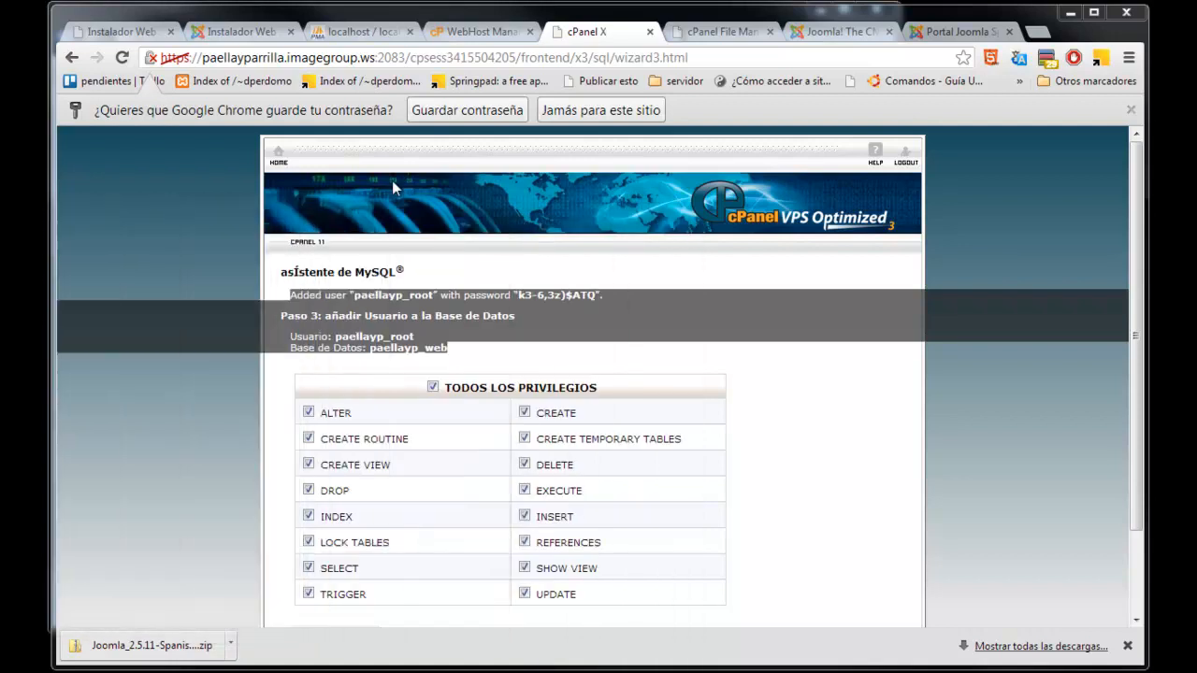
Step: Assign paellayp_root to paellayp_web with all privileges and complete the MySQL wizard
drag(1127, 187, 1128, 271)
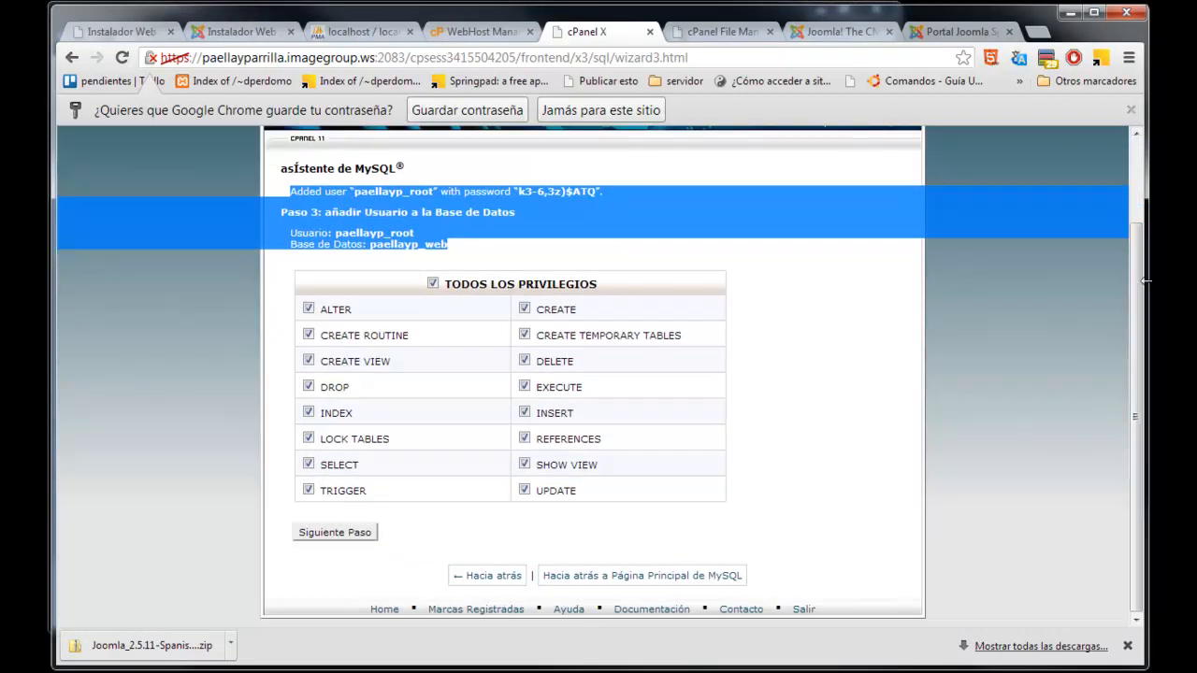
click(372, 533)
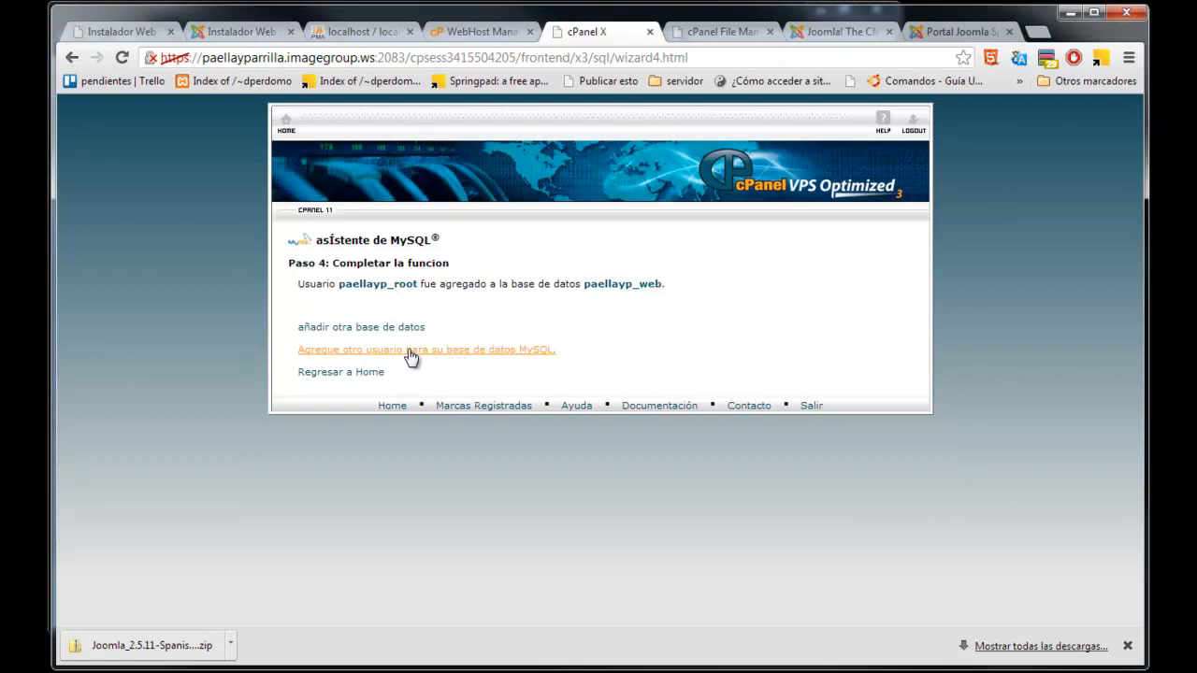
click(363, 329)
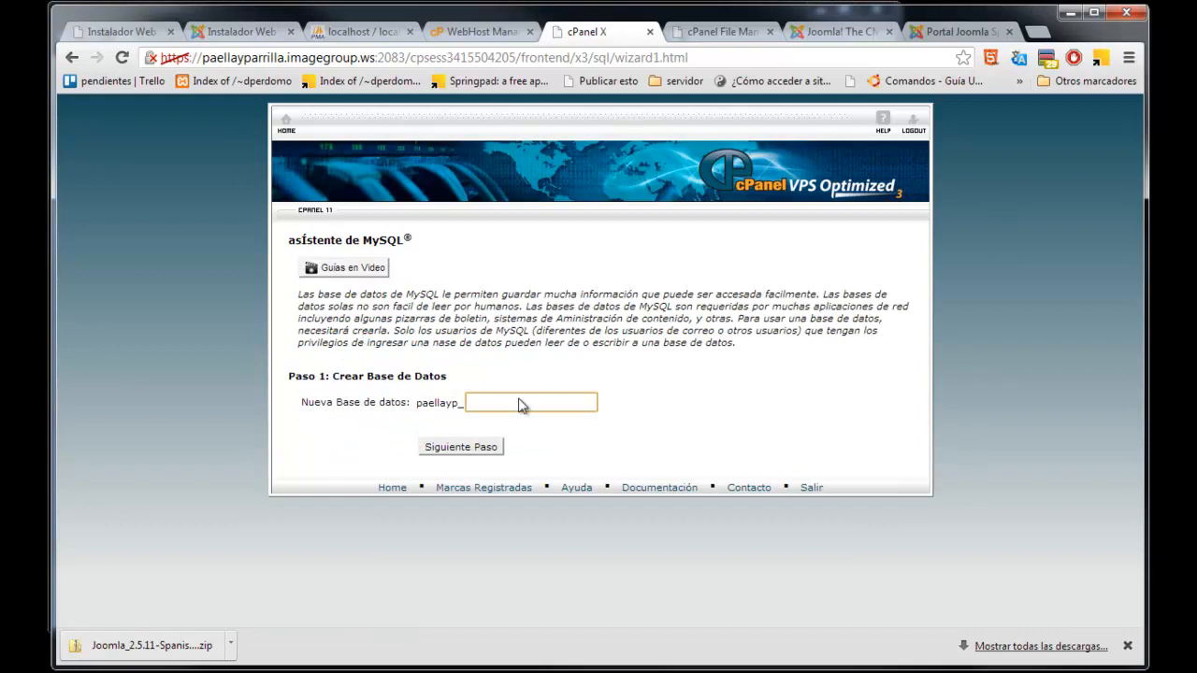
Step: Return to the cPanel home, open the MySQL databases page, and create a second database named paellayp_otrabase
click(288, 129)
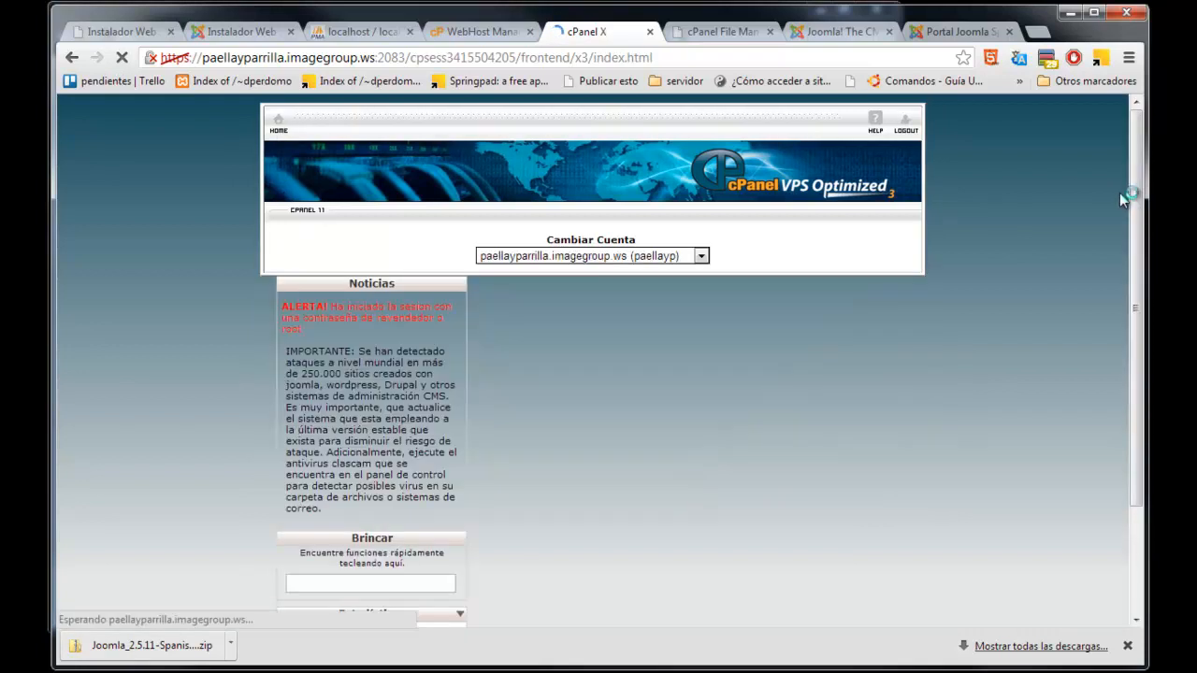
drag(1143, 195, 1150, 483)
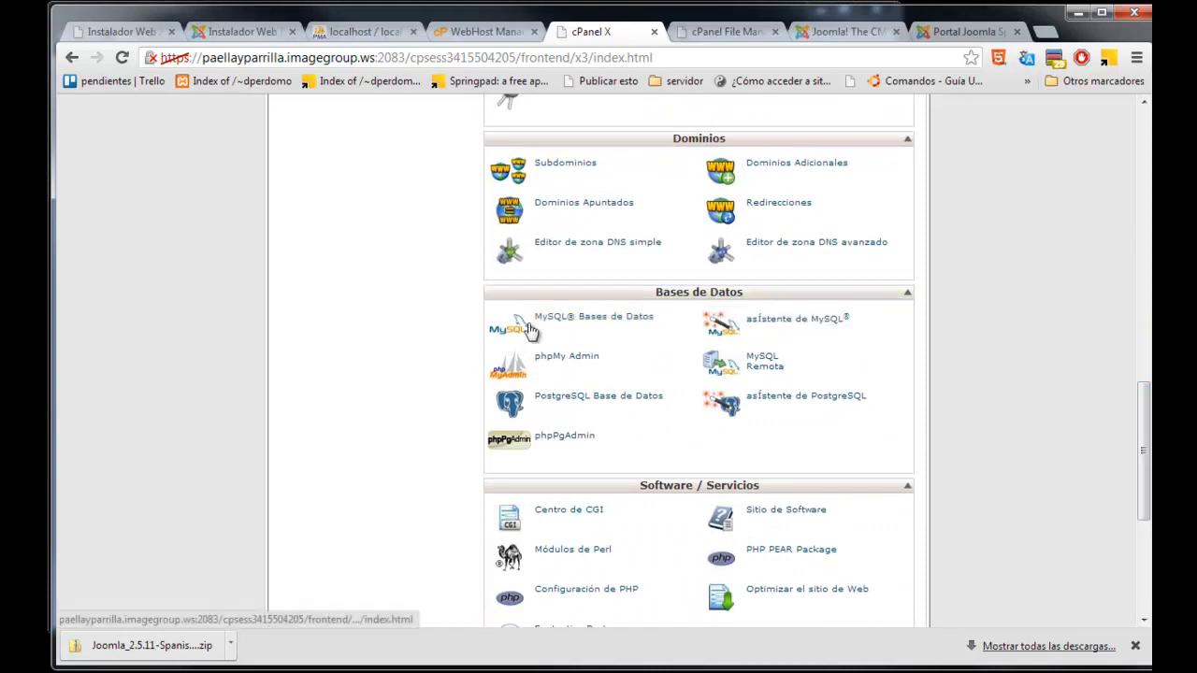
click(607, 322)
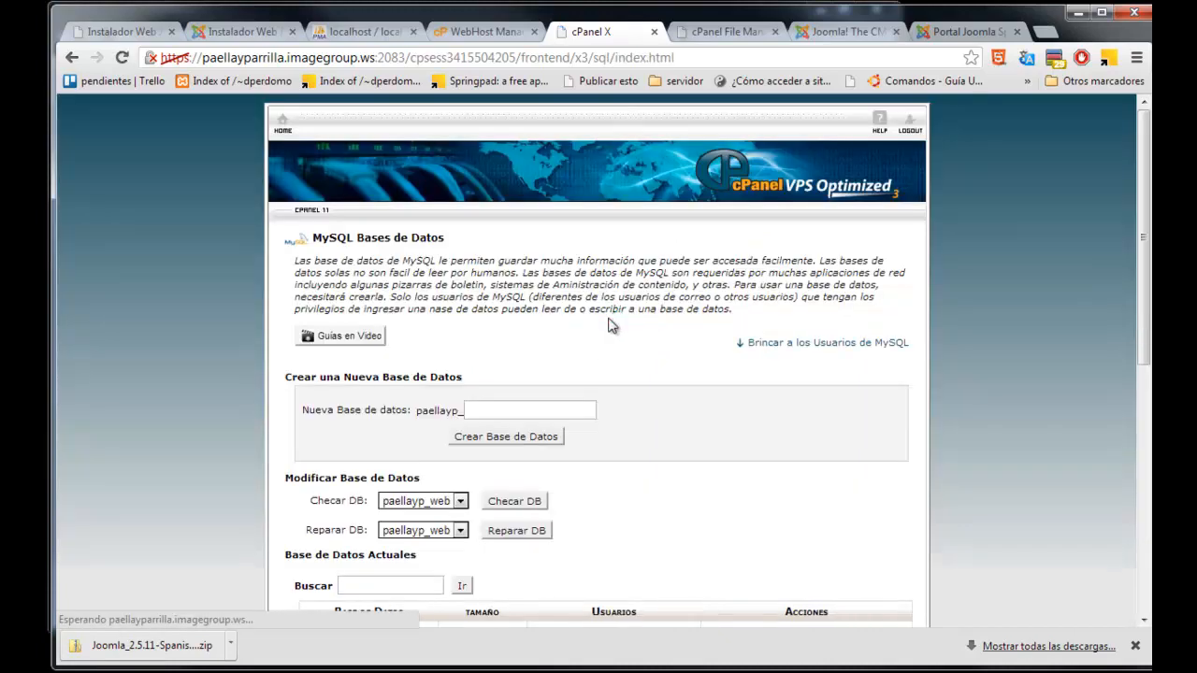
click(496, 411)
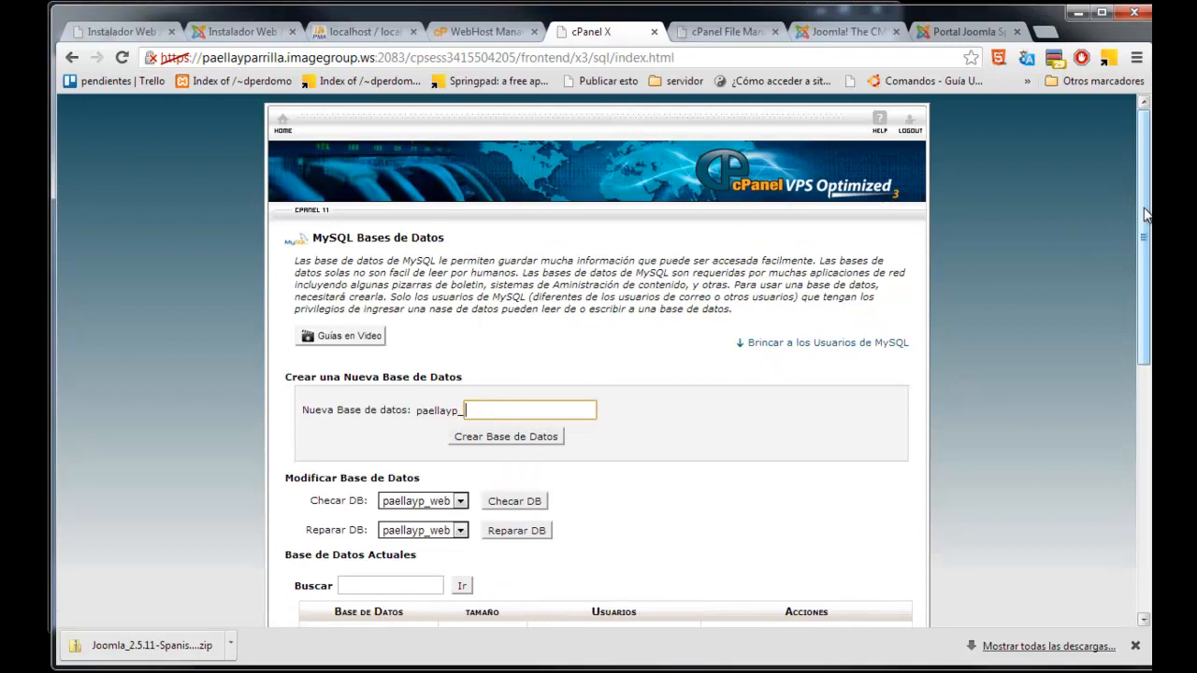
scroll(758, 266, down, 3)
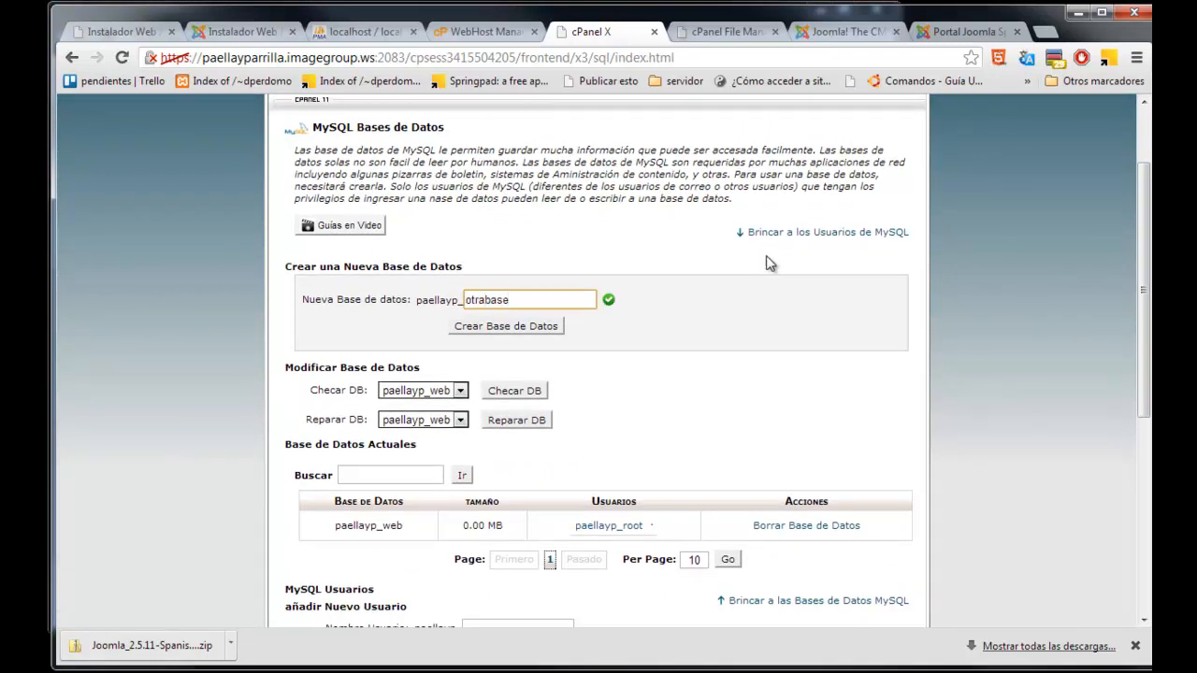
click(533, 328)
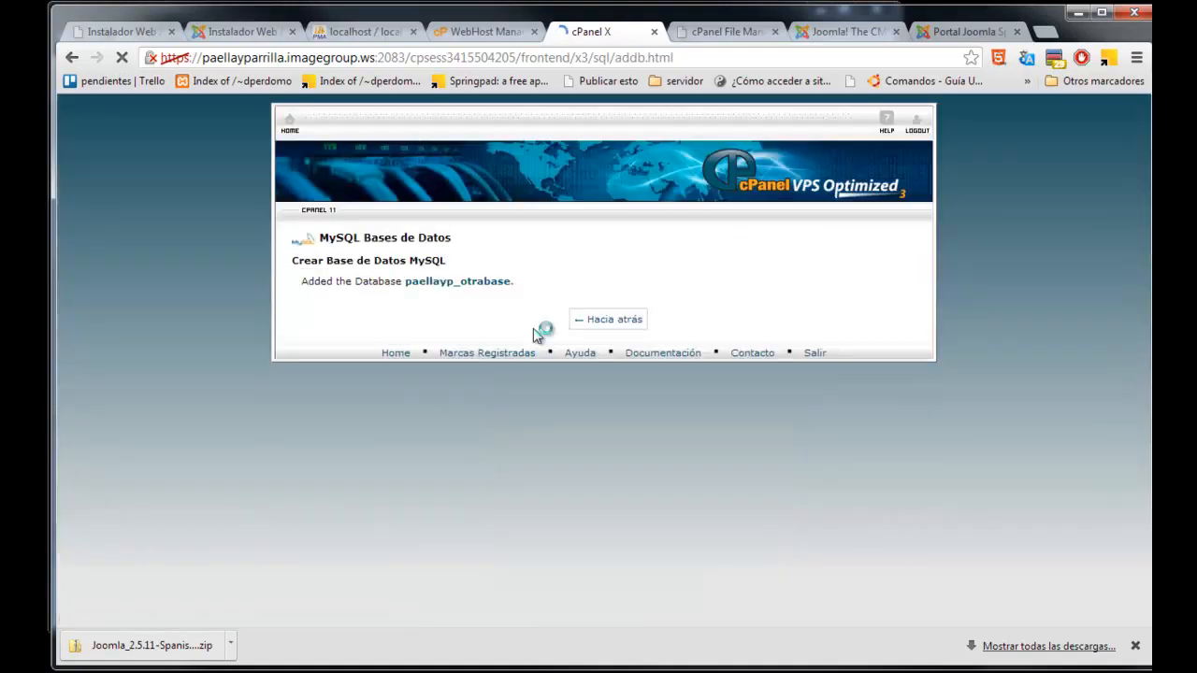
click(623, 320)
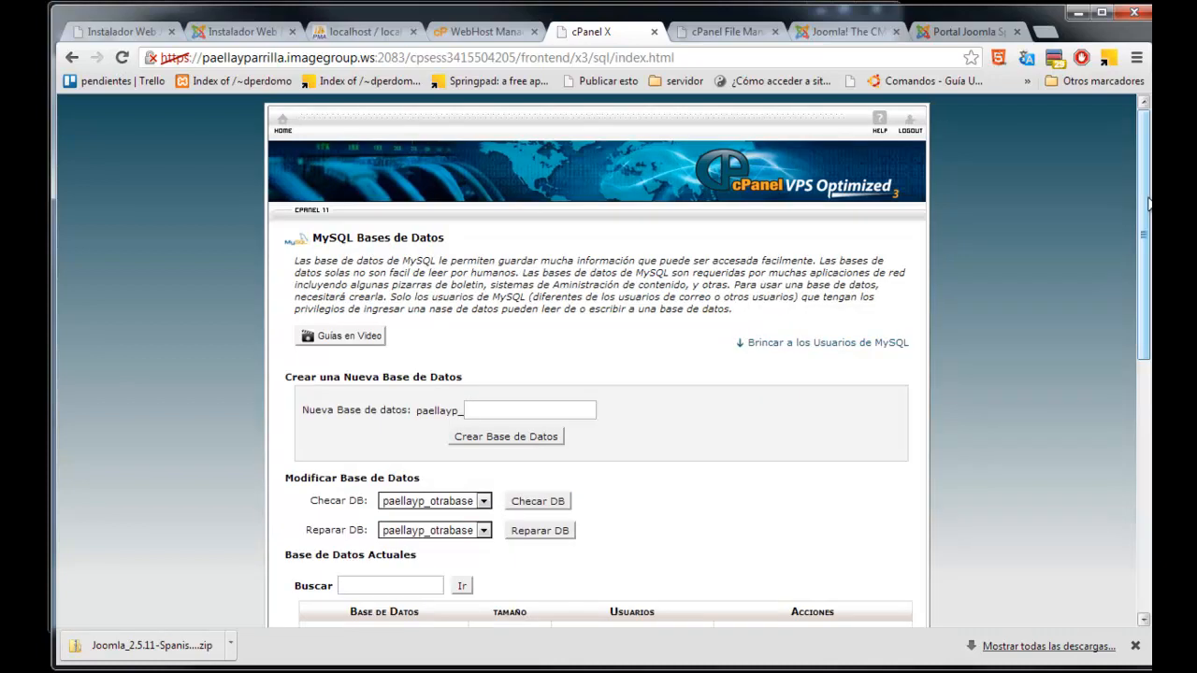
Step: Add a MySQL user named paellayp_root2 with a generated password marked as safely copied
scroll(1148, 201, down, 2)
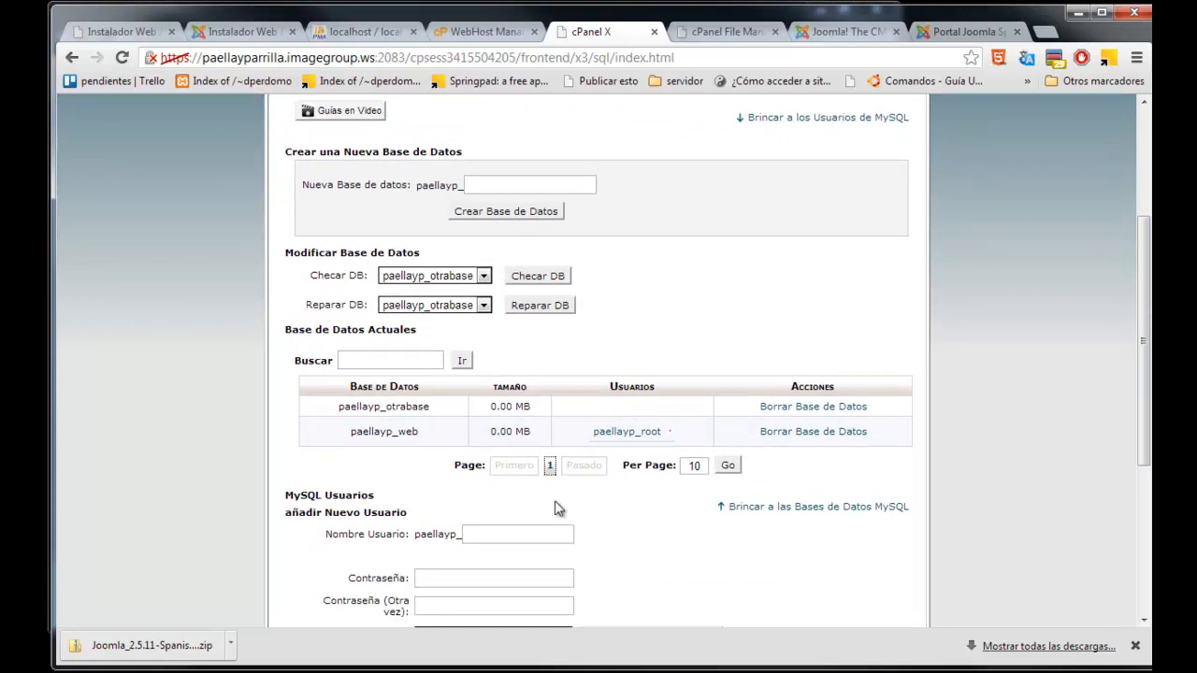
scroll(1145, 297, down, 3)
click(513, 376)
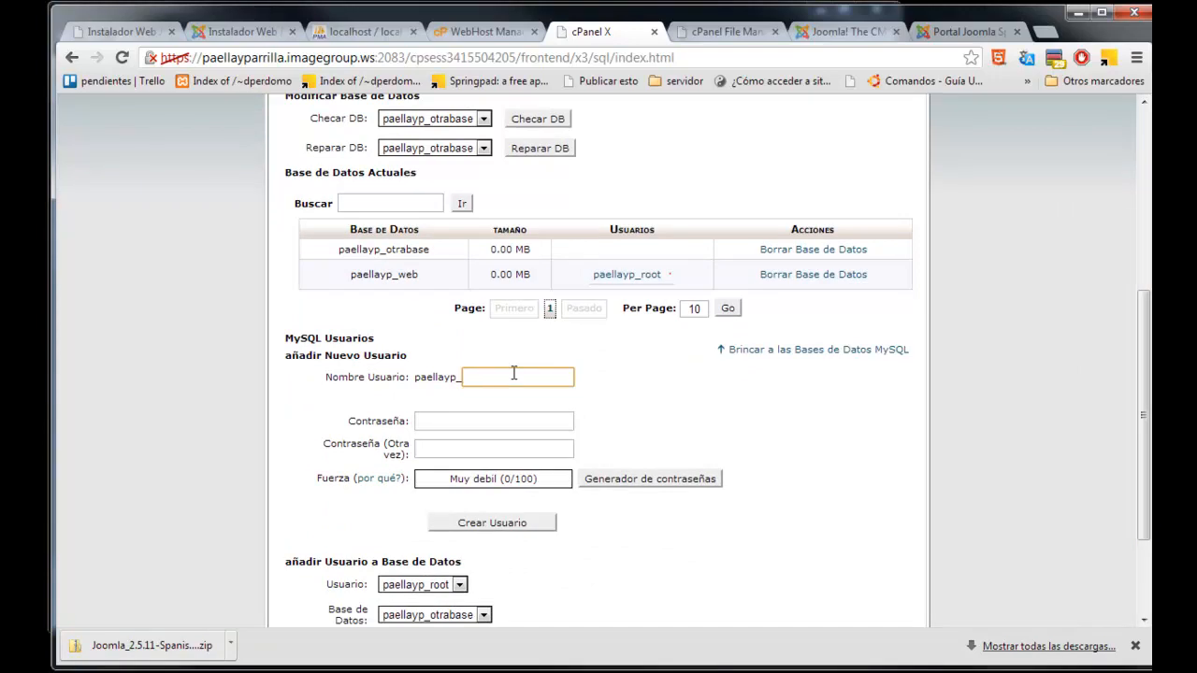
text(root2)
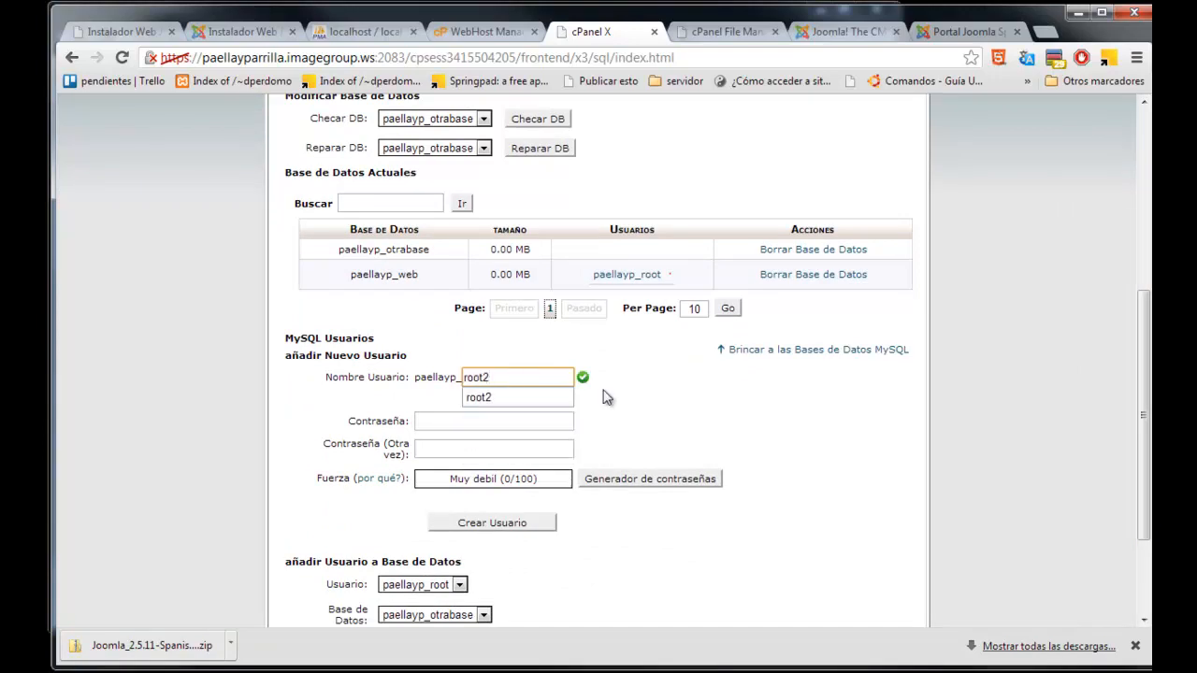
click(659, 478)
click(469, 401)
drag(590, 300, 443, 322)
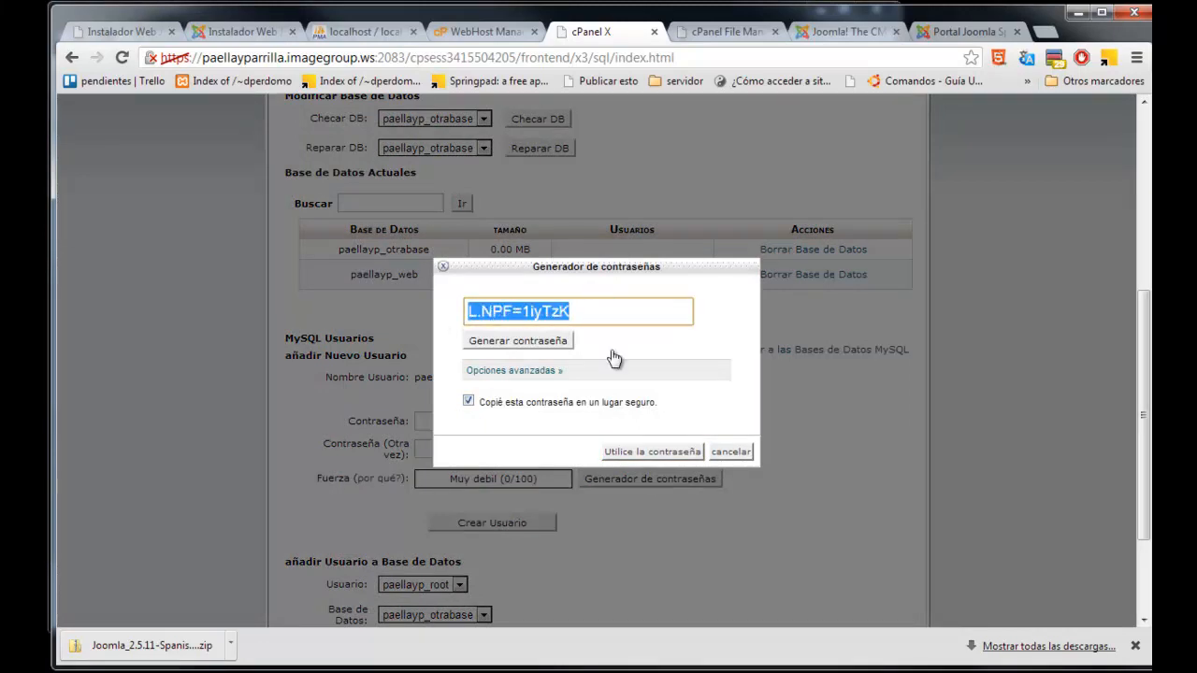
click(687, 456)
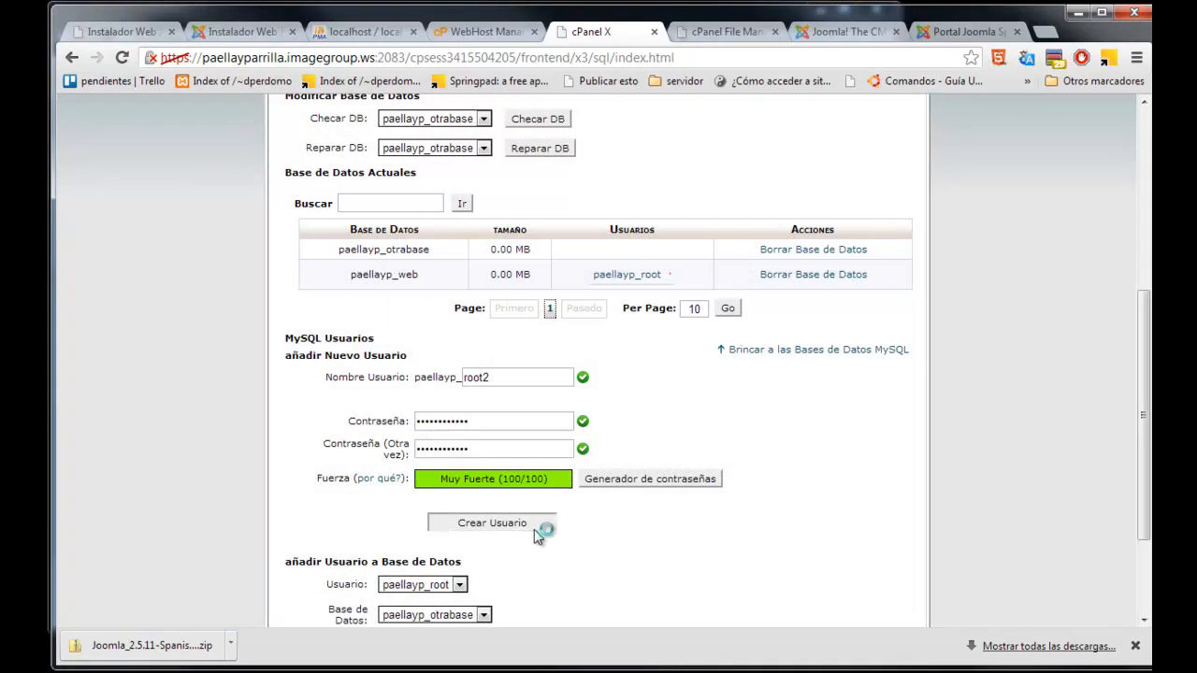
click(535, 530)
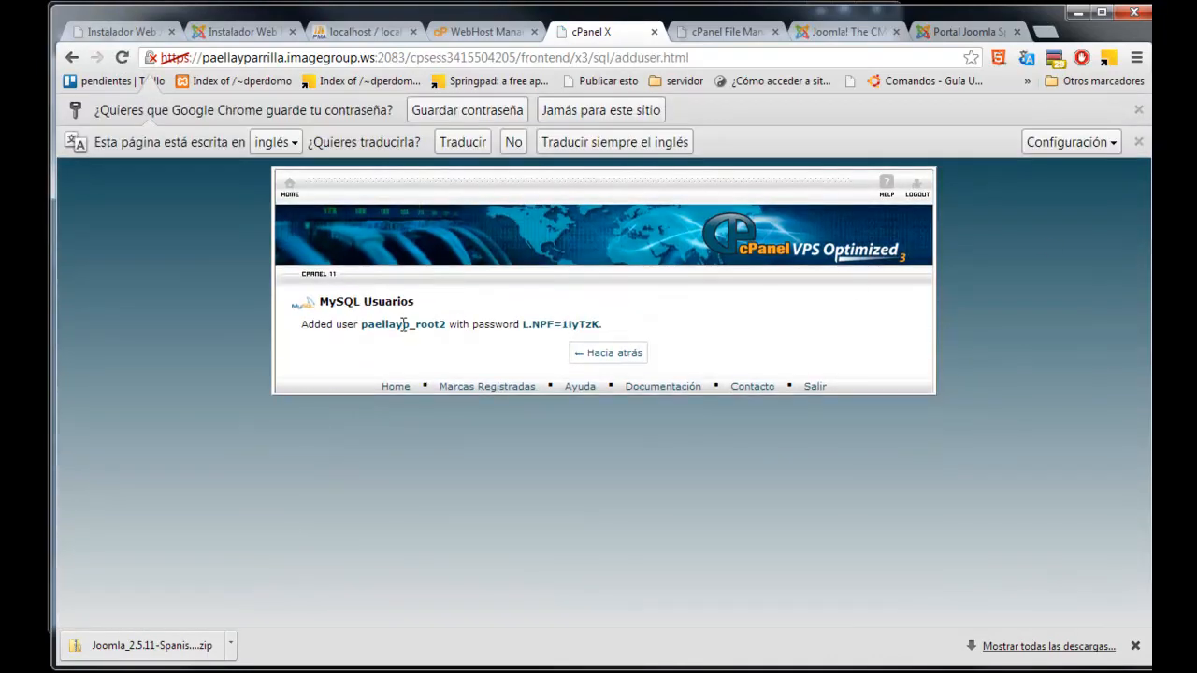
Step: Return to the MySQL databases page and add user paellayp_root2 to the database paellayp_otrabase
click(611, 352)
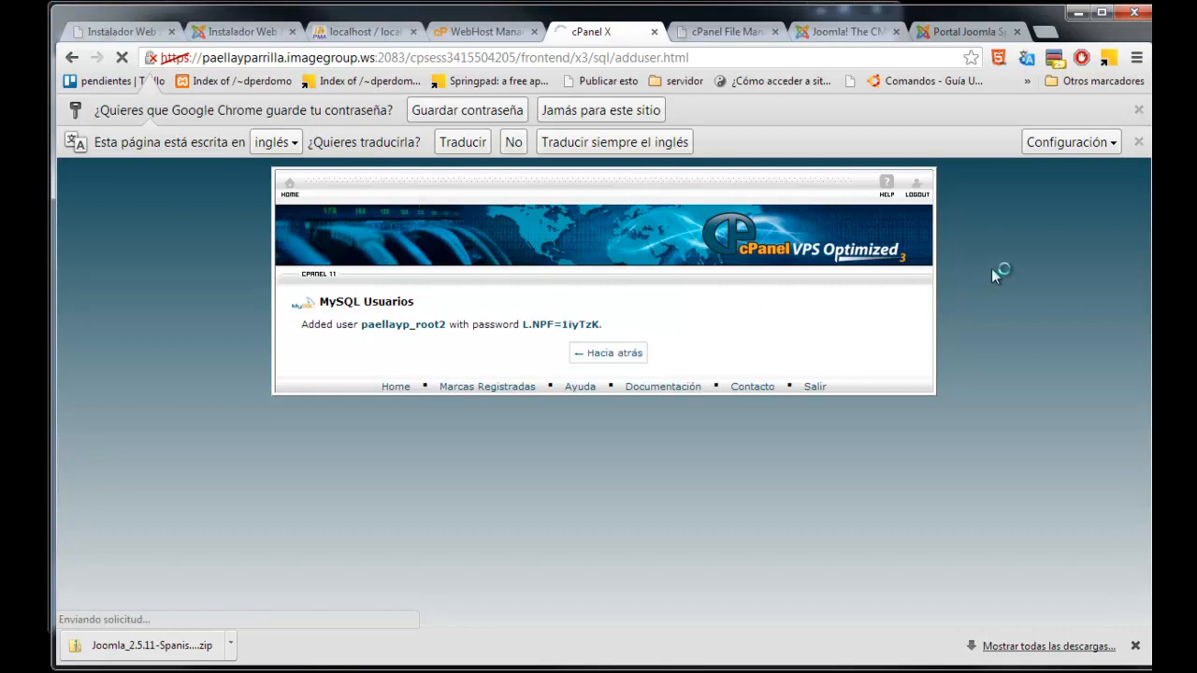
scroll(368, 196, down, 4)
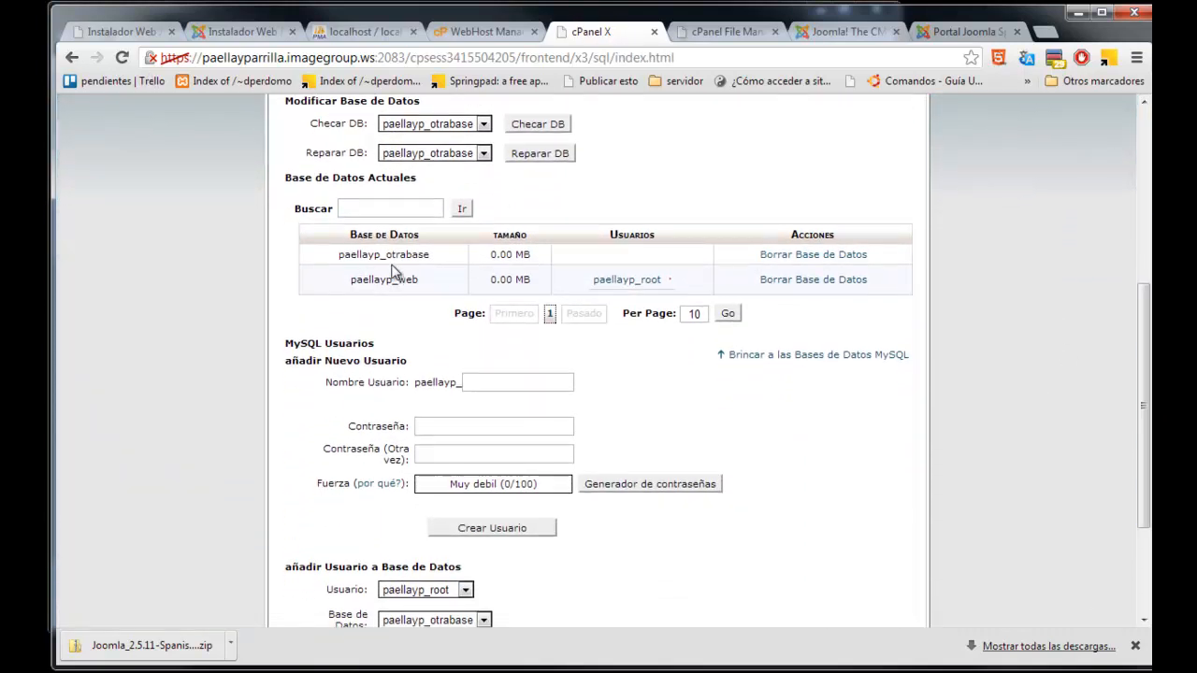
scroll(1146, 307, down, 2)
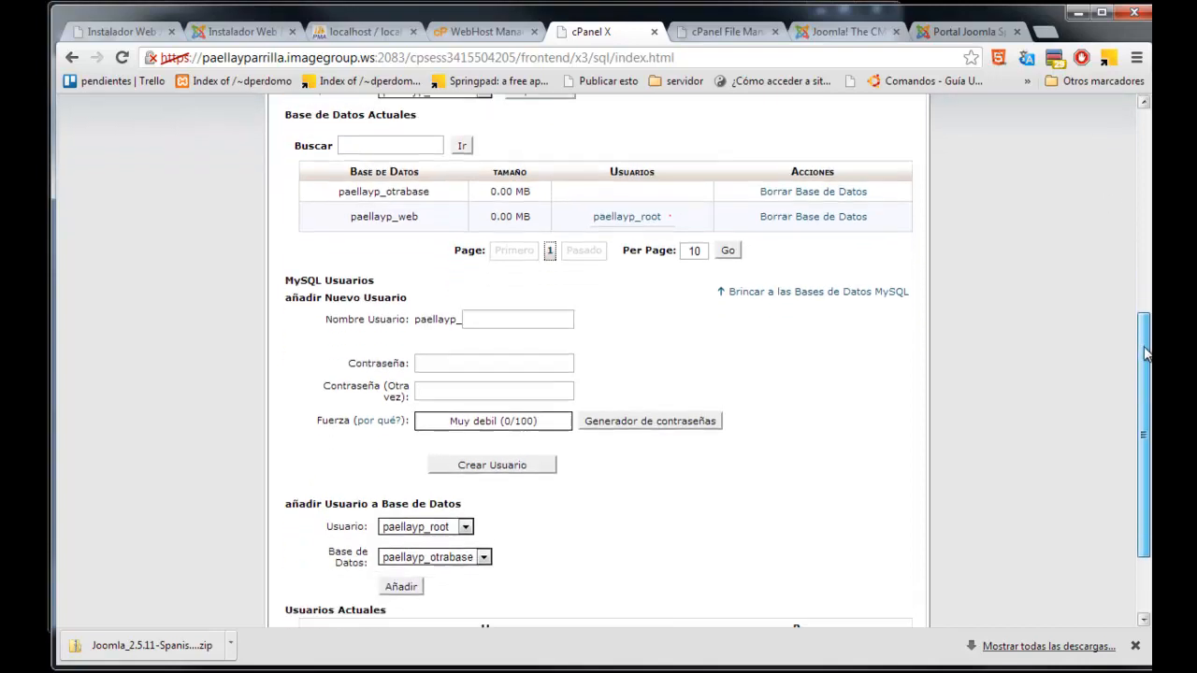
click(421, 417)
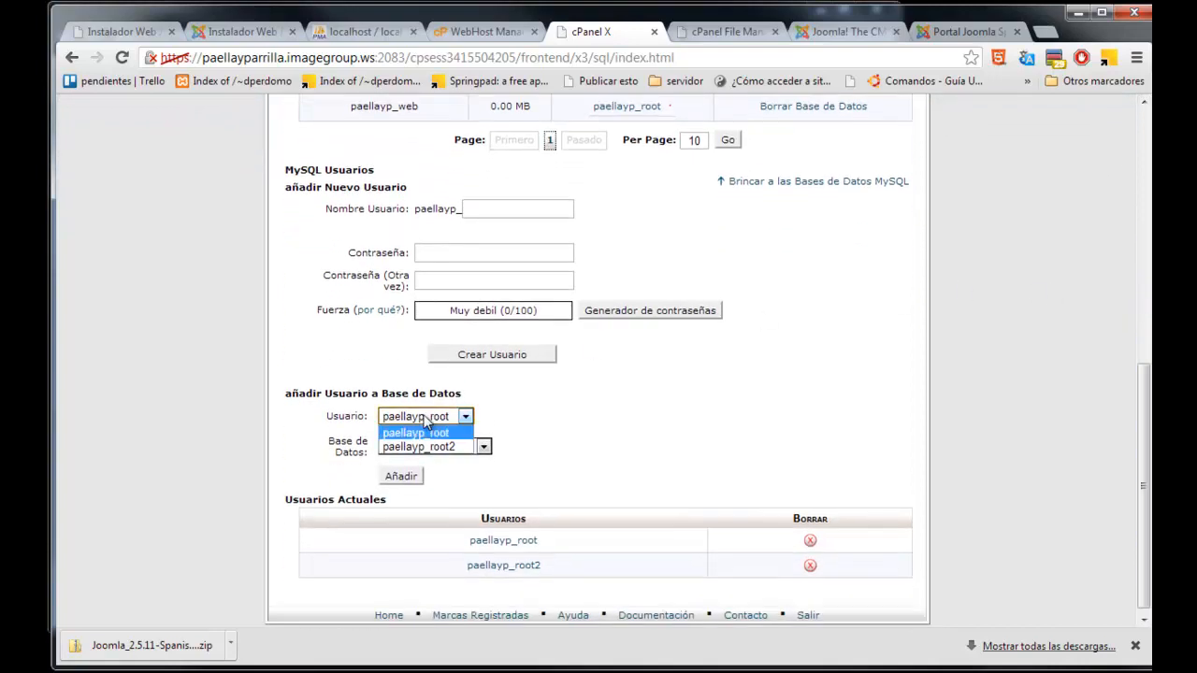
click(451, 445)
click(381, 449)
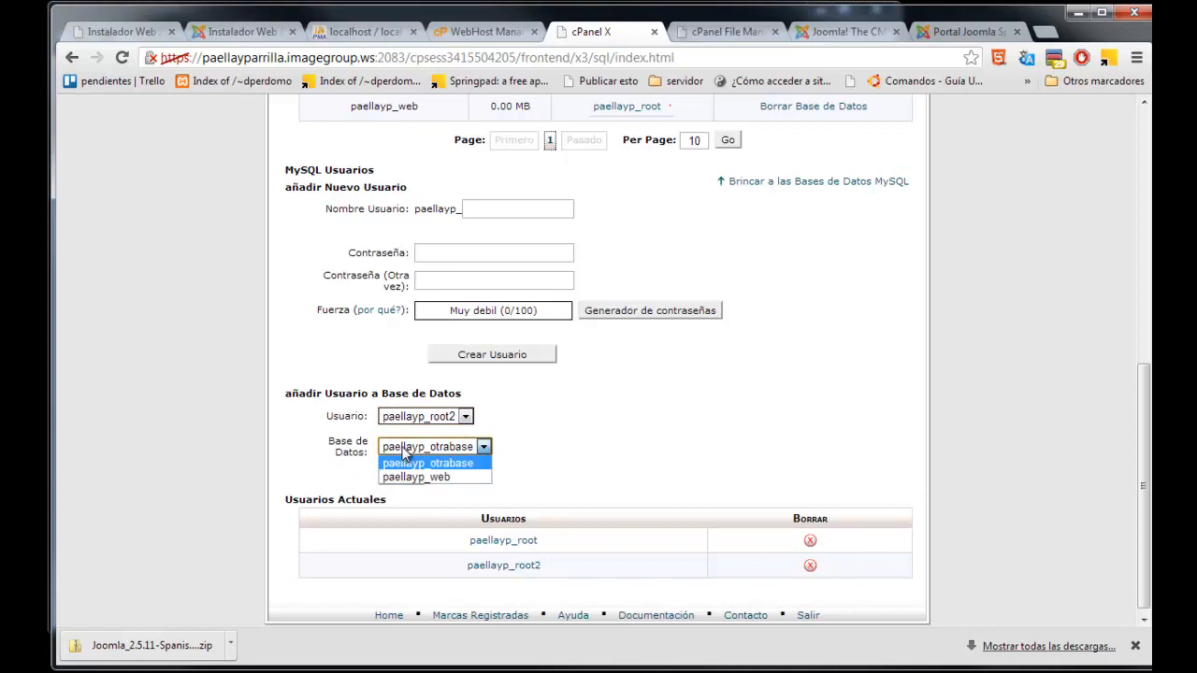
click(440, 467)
click(403, 476)
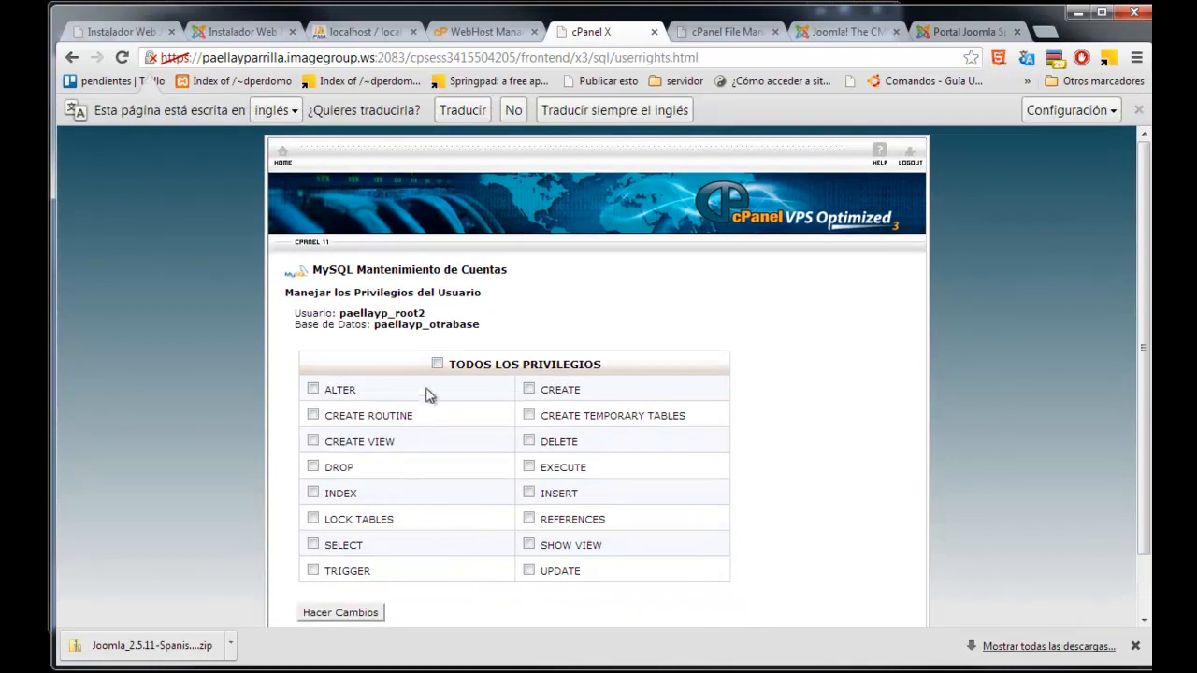
Step: Grant paellayp_root2 all privileges on paellayp_otrabase and go back to the list of current databases
click(436, 363)
click(372, 613)
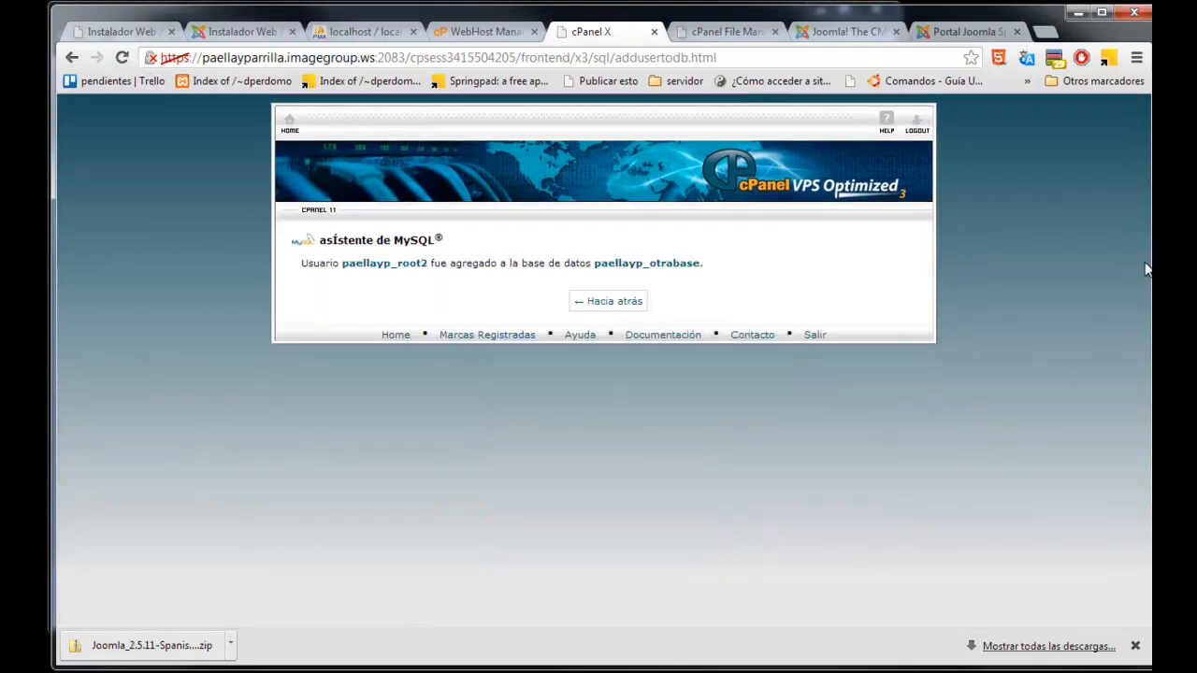
click(604, 311)
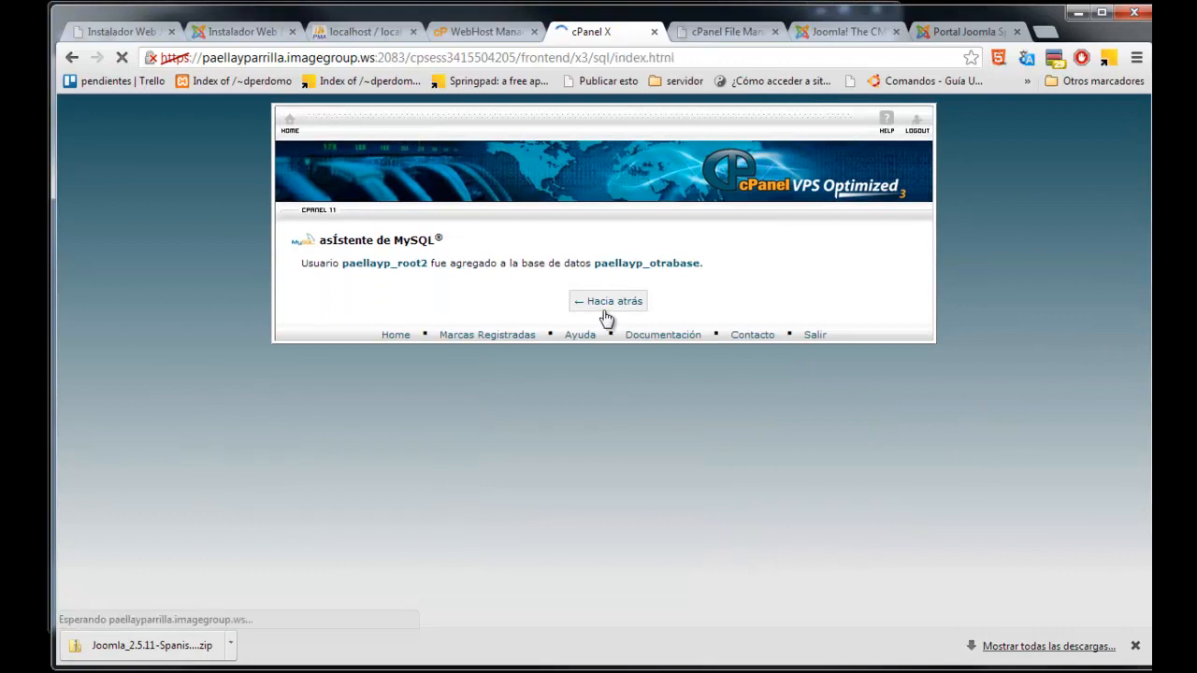
scroll(1128, 248, down, 3)
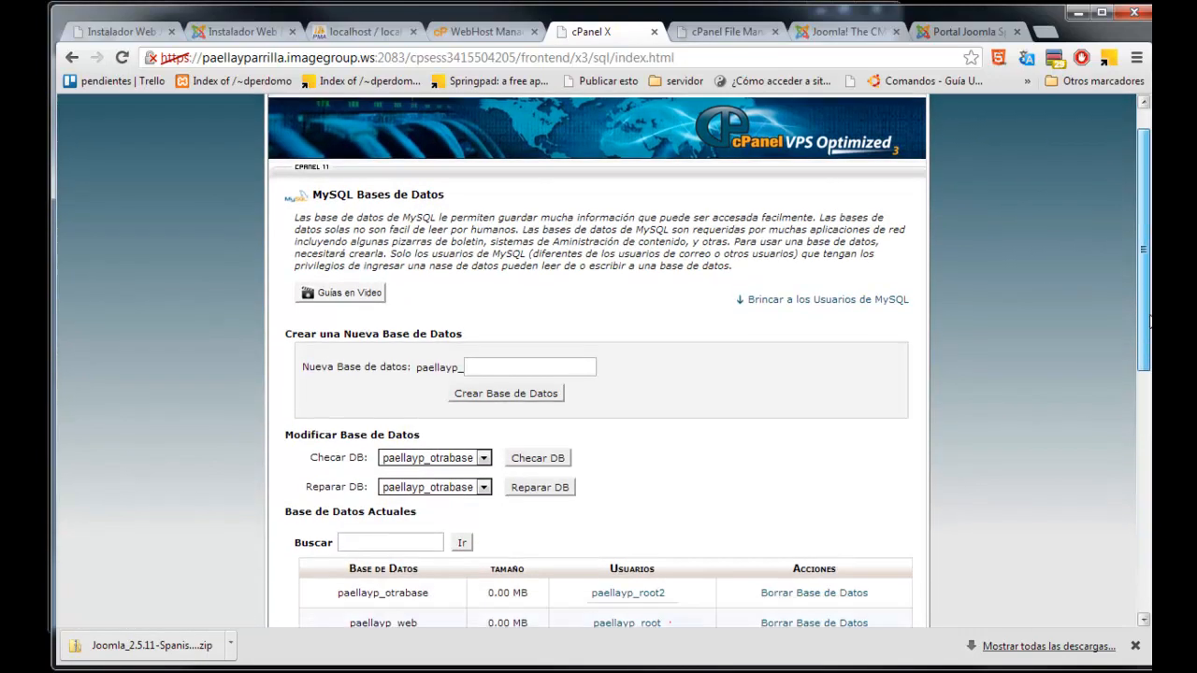
double_click(397, 354)
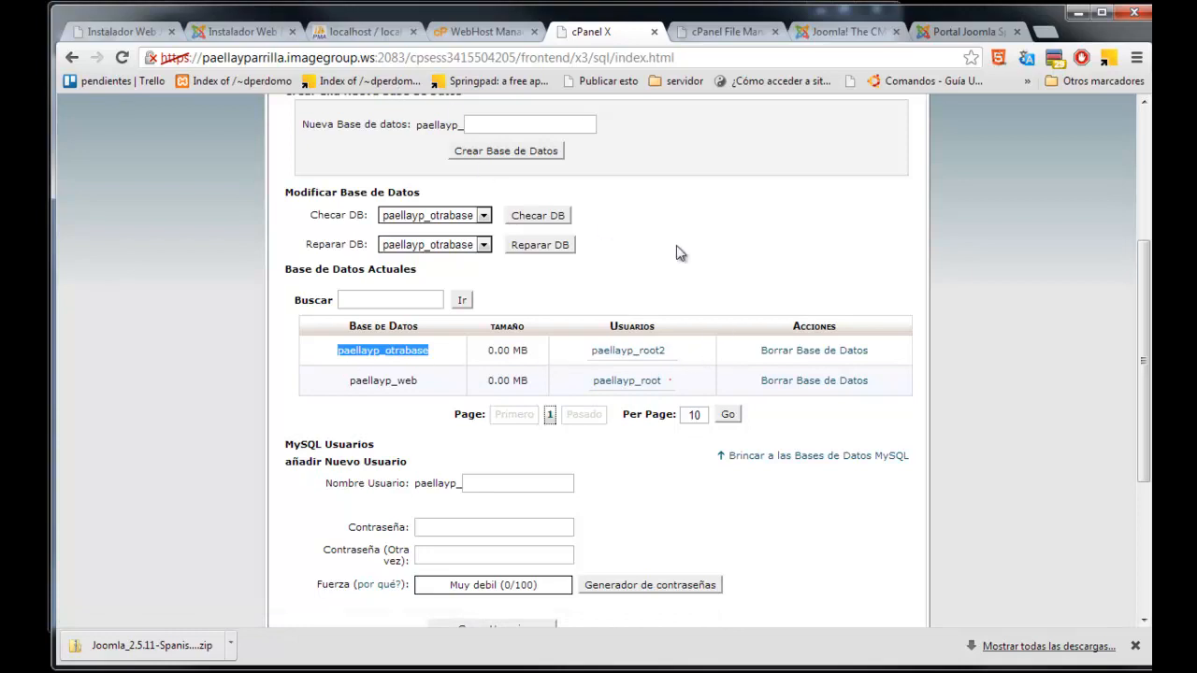
Step: Switch to the local Joomla! installer, review the advanced FTP settings, and skip the optional FTP configuration with the FTP layer disabled
click(265, 35)
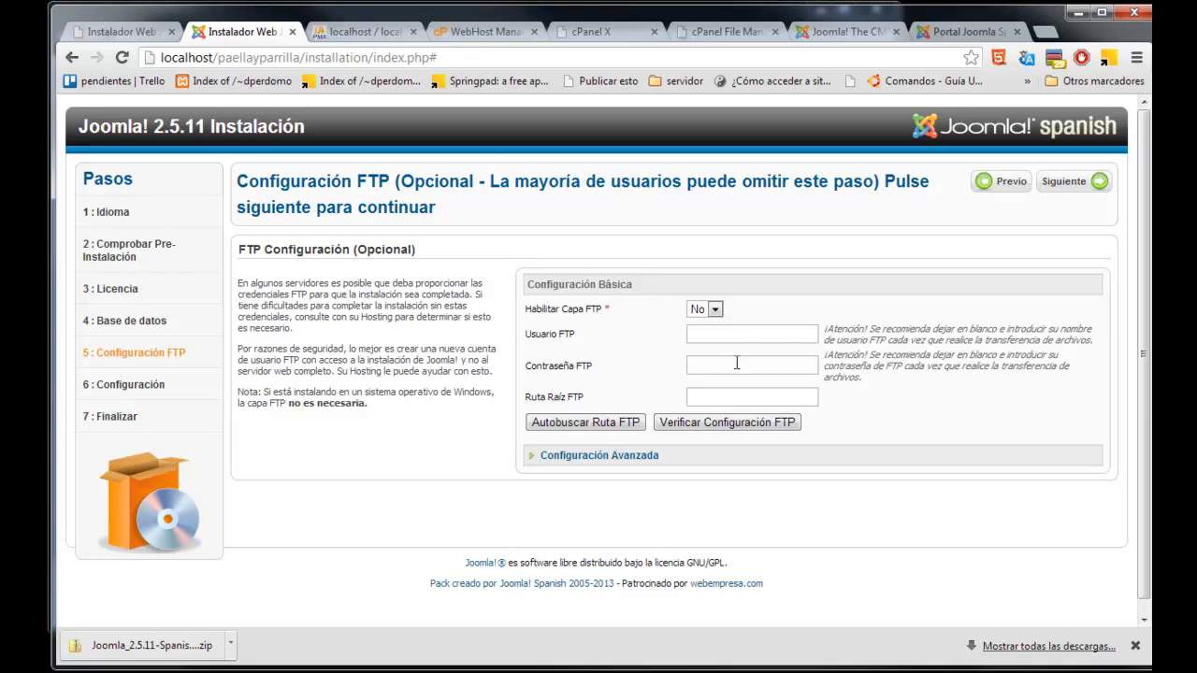
click(531, 458)
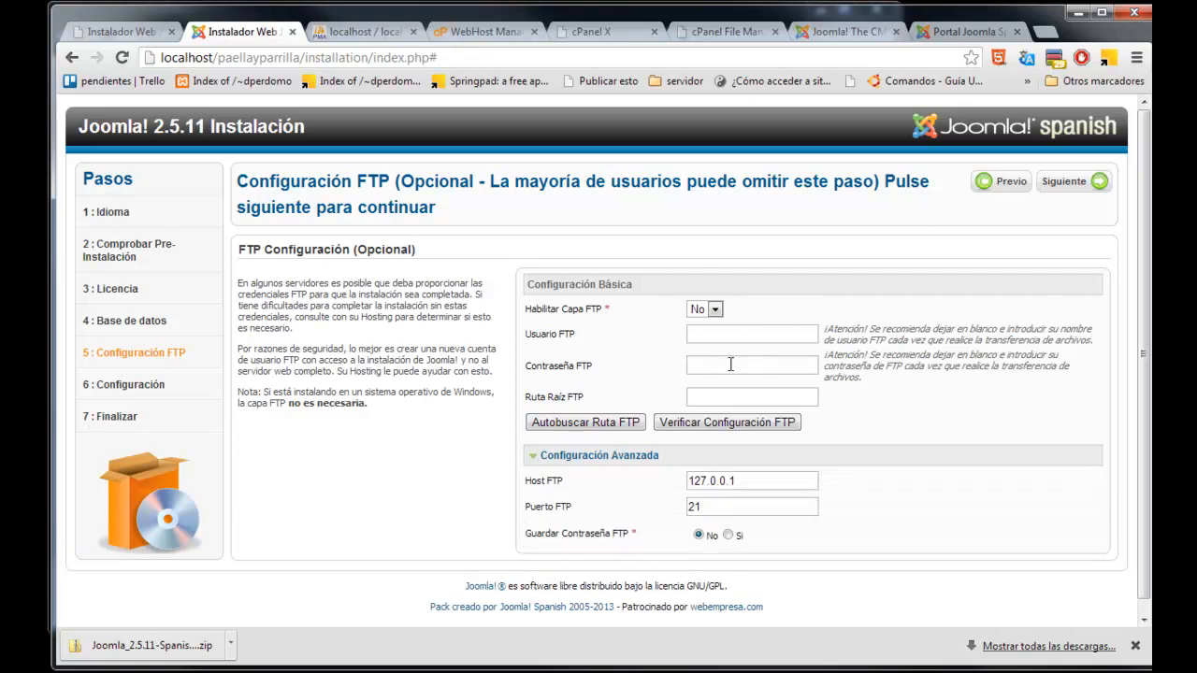
click(531, 458)
drag(490, 181, 875, 178)
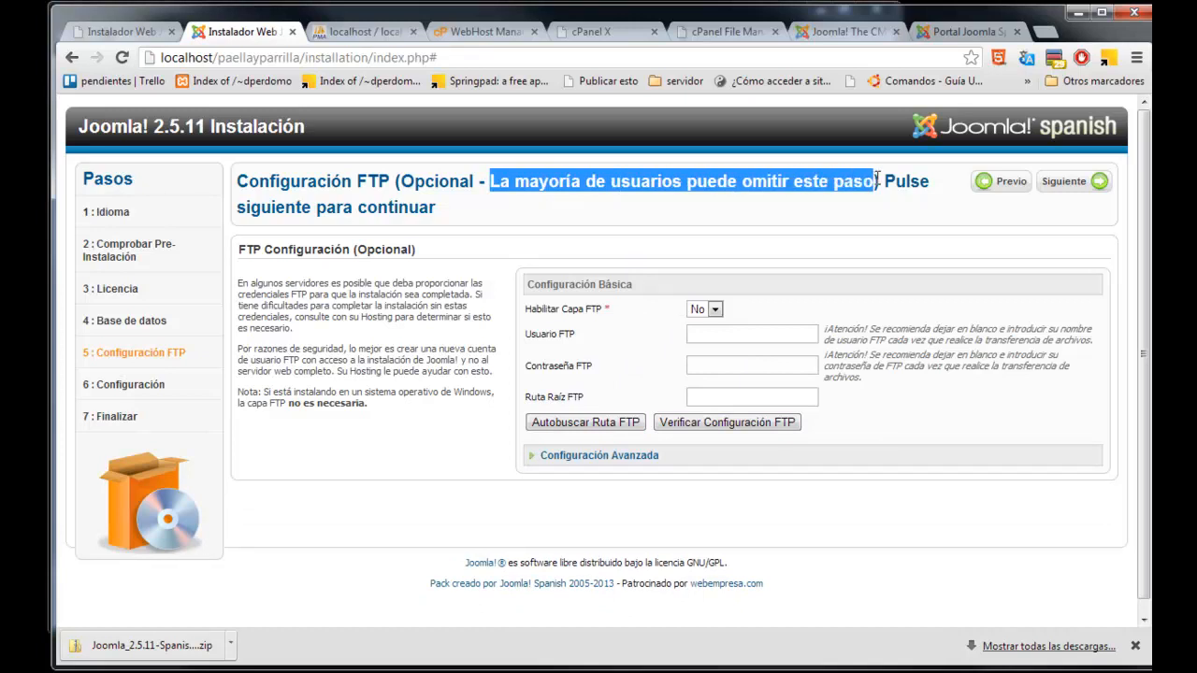
click(1067, 182)
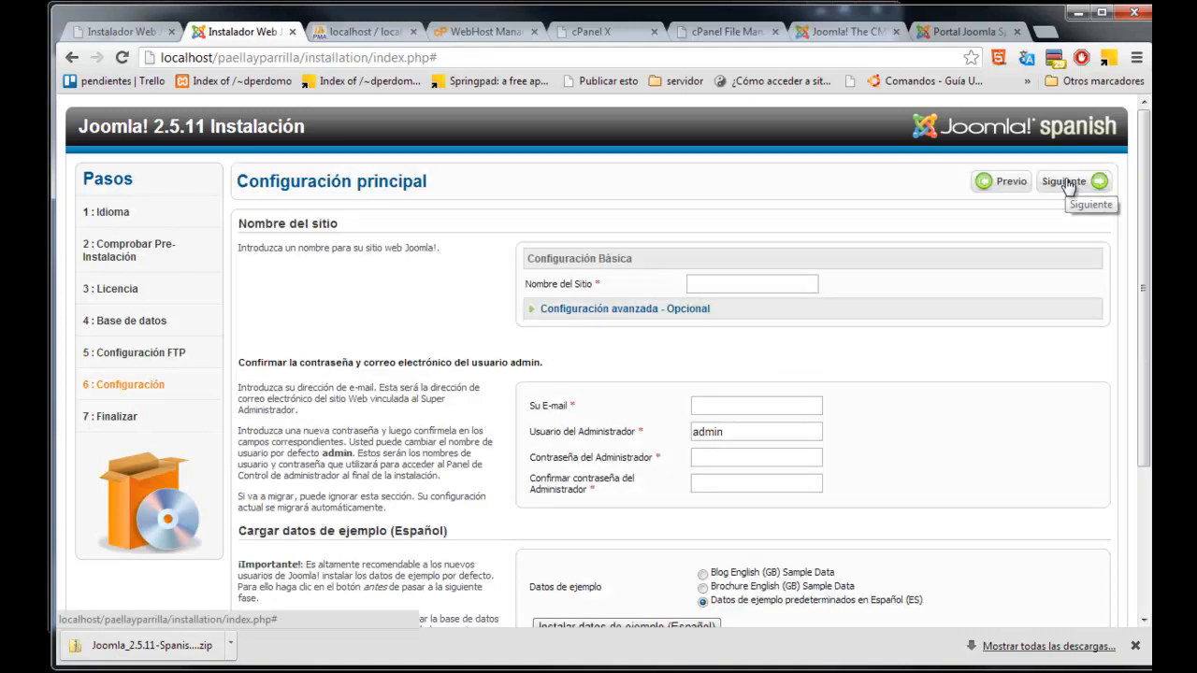
Step: Name the site Paella Y Parrilla and enter the super administrator's e-mail address in the main configuration
click(761, 287)
text(Paella Y Parrilla)
click(738, 405)
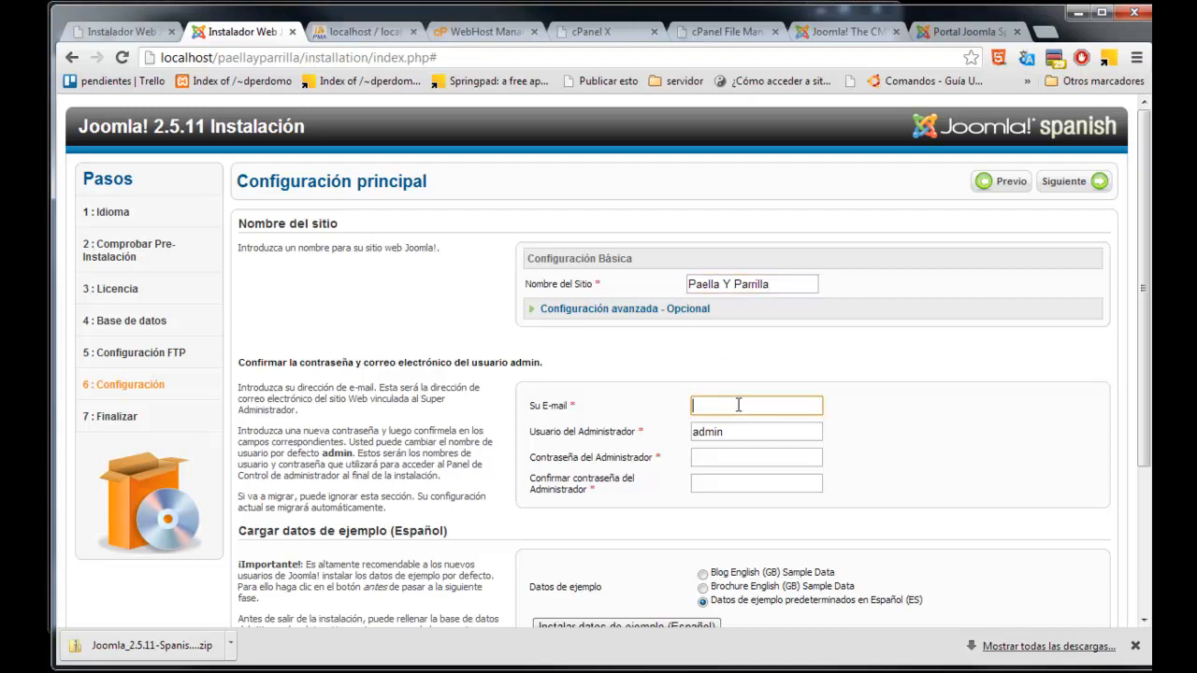
click(737, 404)
click(836, 370)
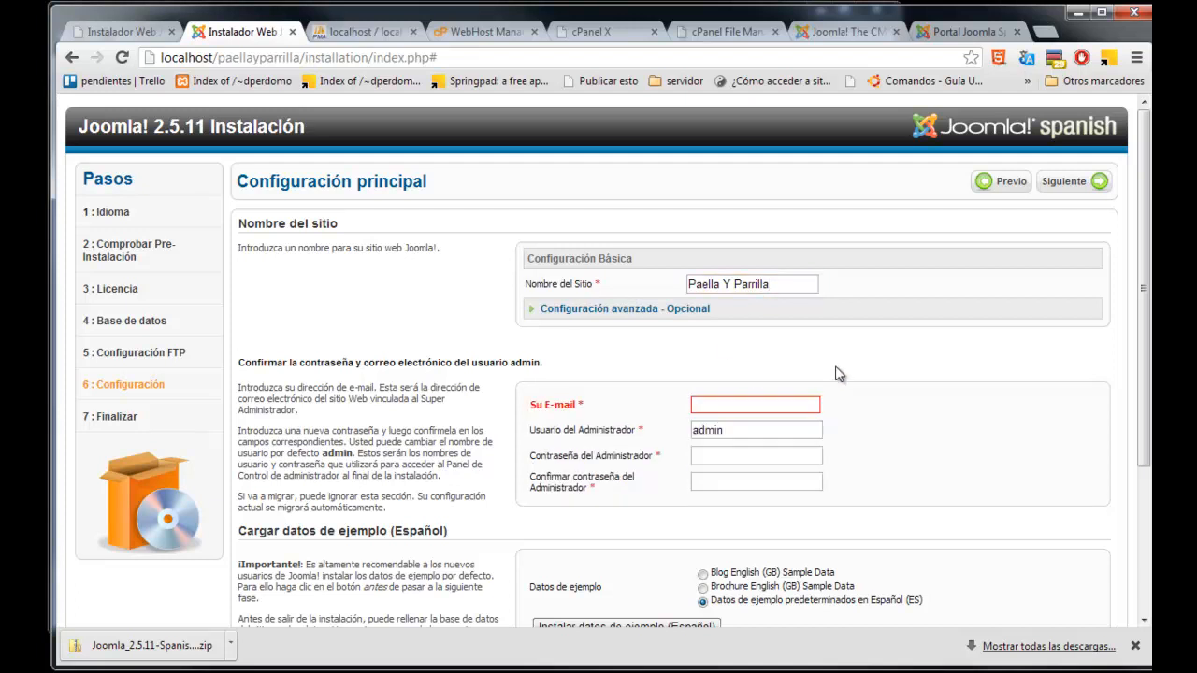
click(745, 403)
text(correo)
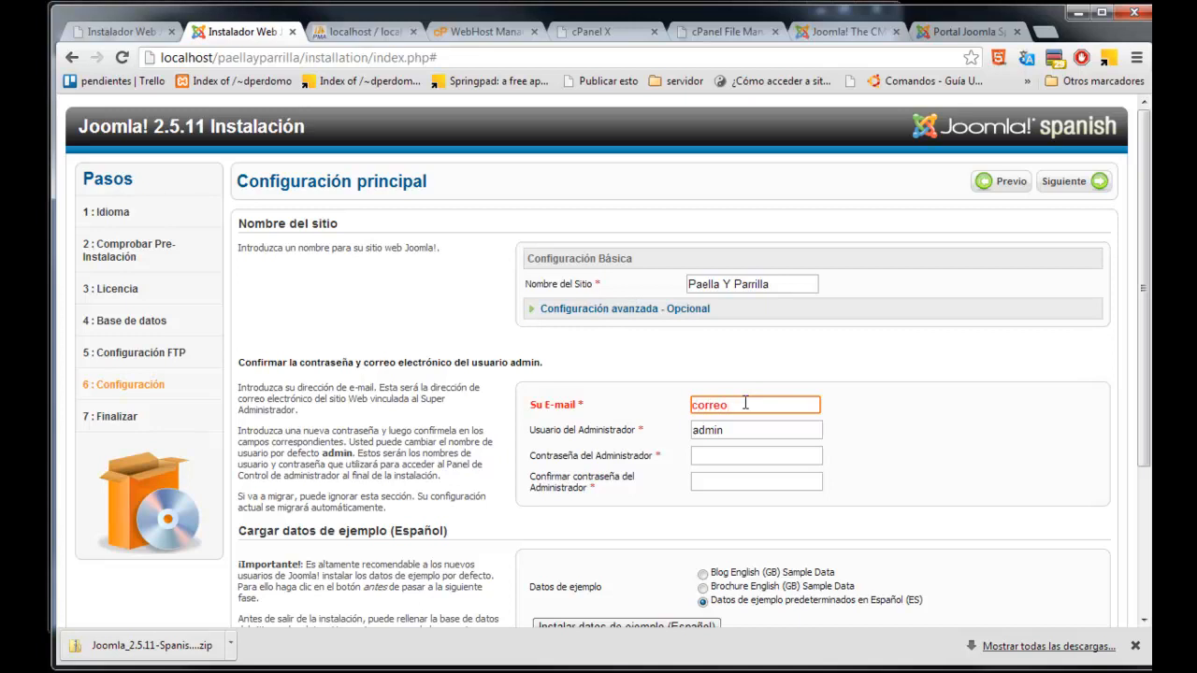
text(suempresa.com)
click(729, 406)
text(@)
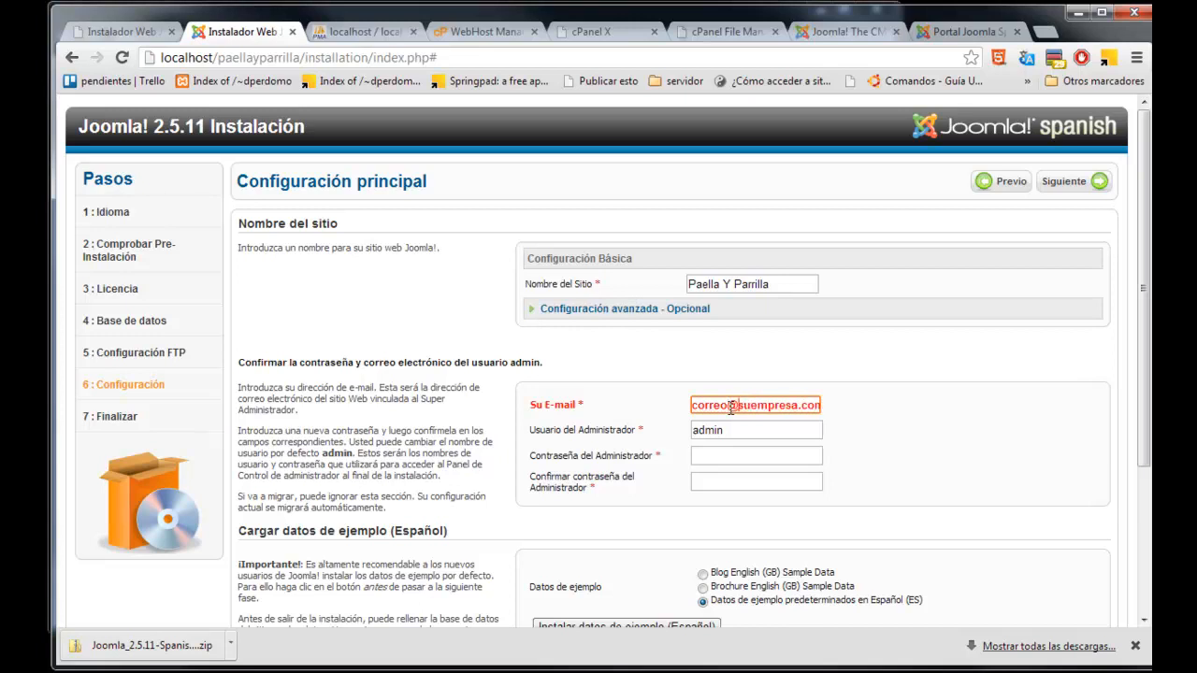
Step: Set the administrator username to useradmin, then enter and confirm the administrator password
double_click(721, 429)
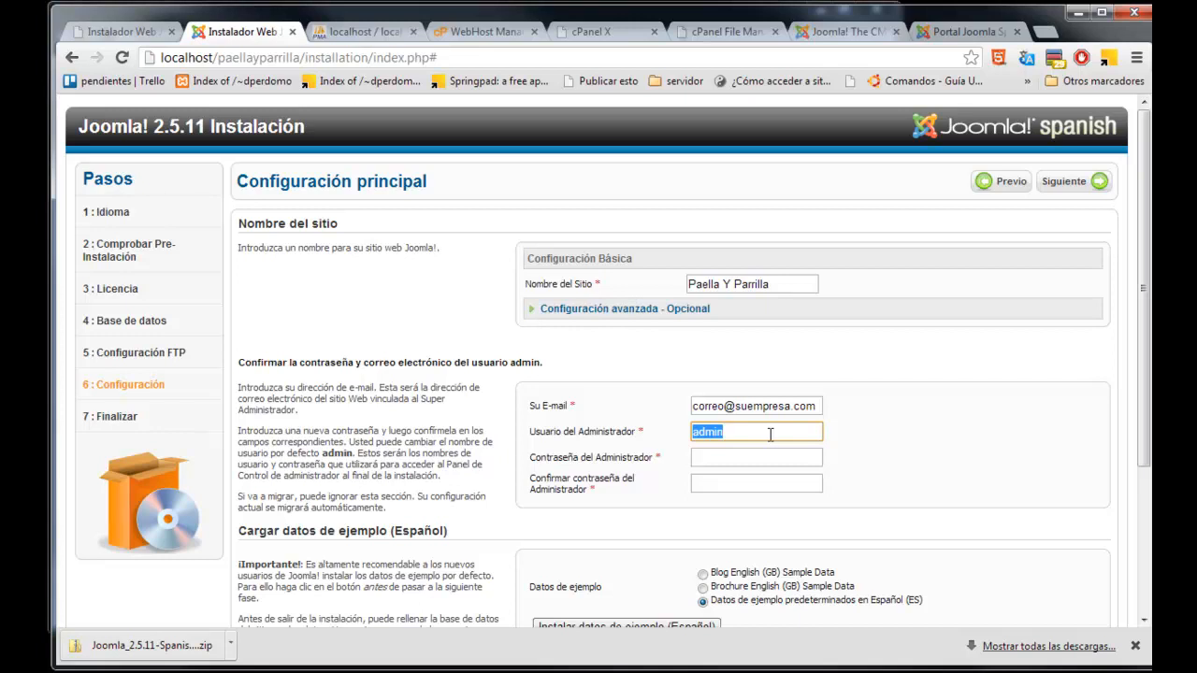
text(useradmin)
click(719, 456)
text(••••••)
click(756, 476)
text(••••••)
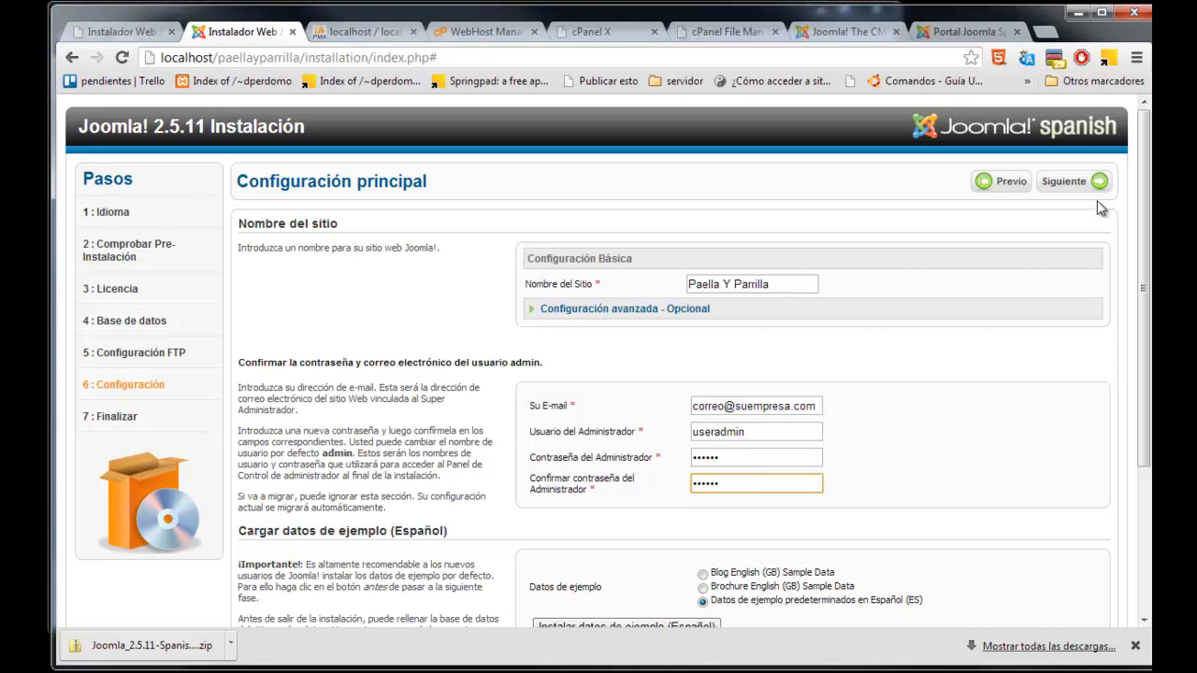
Step: Complete the local installation without loading the sample data and delete the installation folder
mouse_move(1144, 202)
mouse_down()
mouse_move(1144, 325)
mouse_move(1149, 216)
mouse_up()
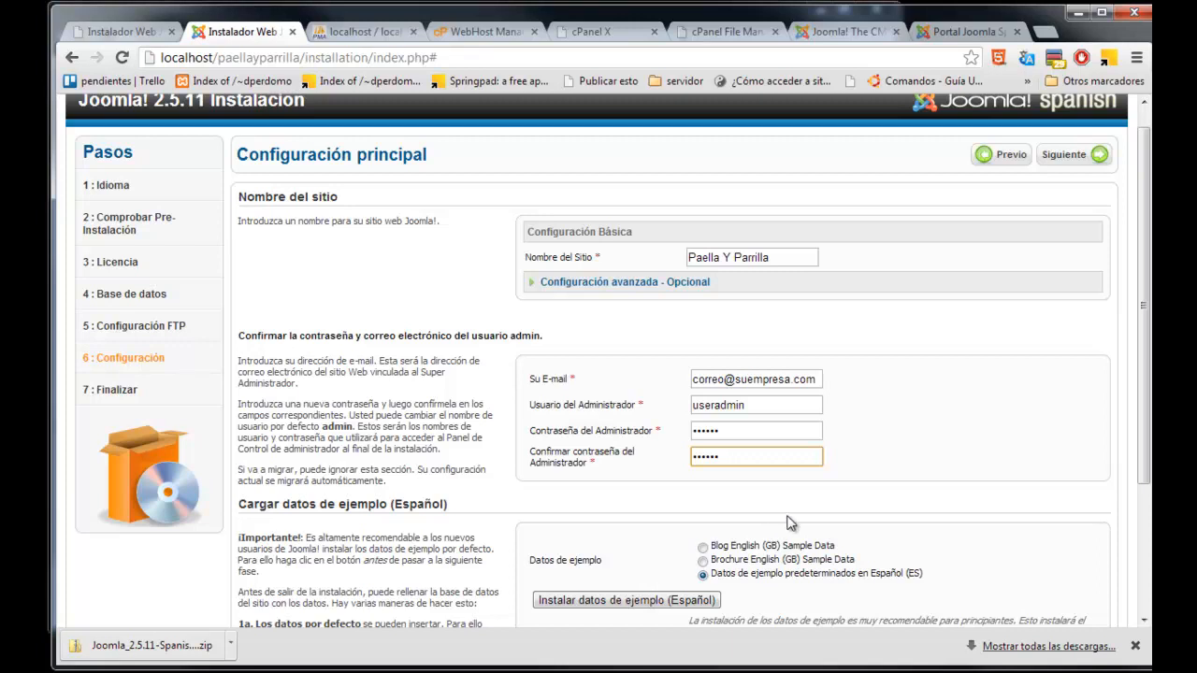
click(1063, 157)
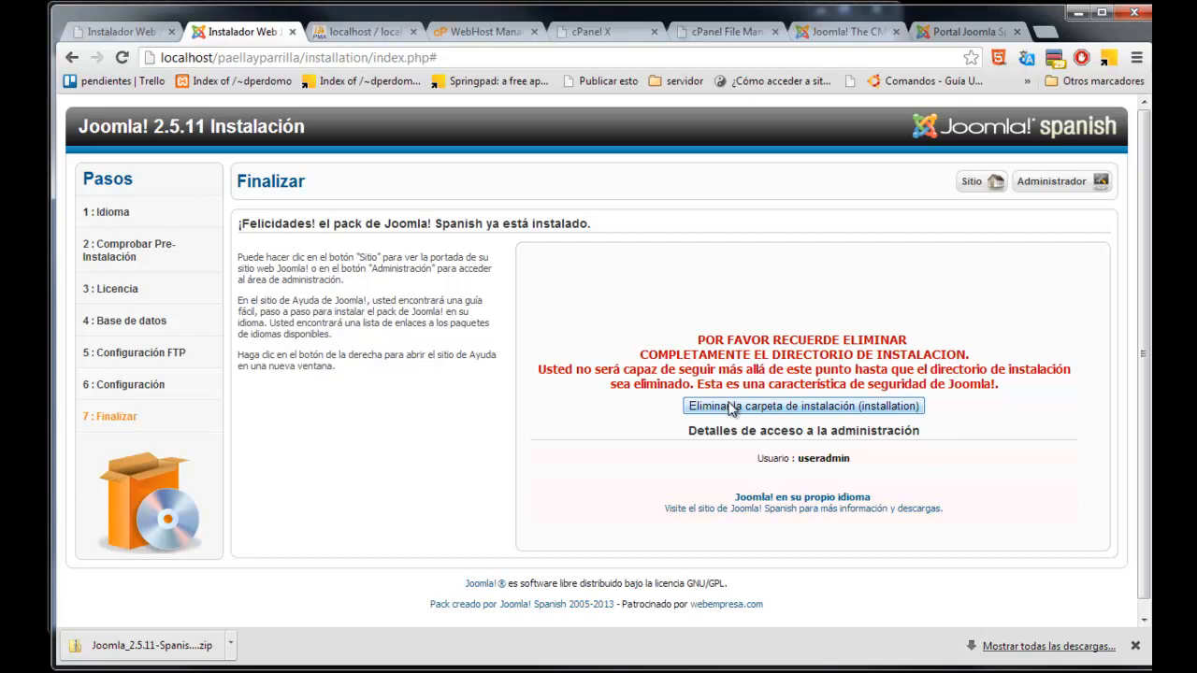
click(794, 409)
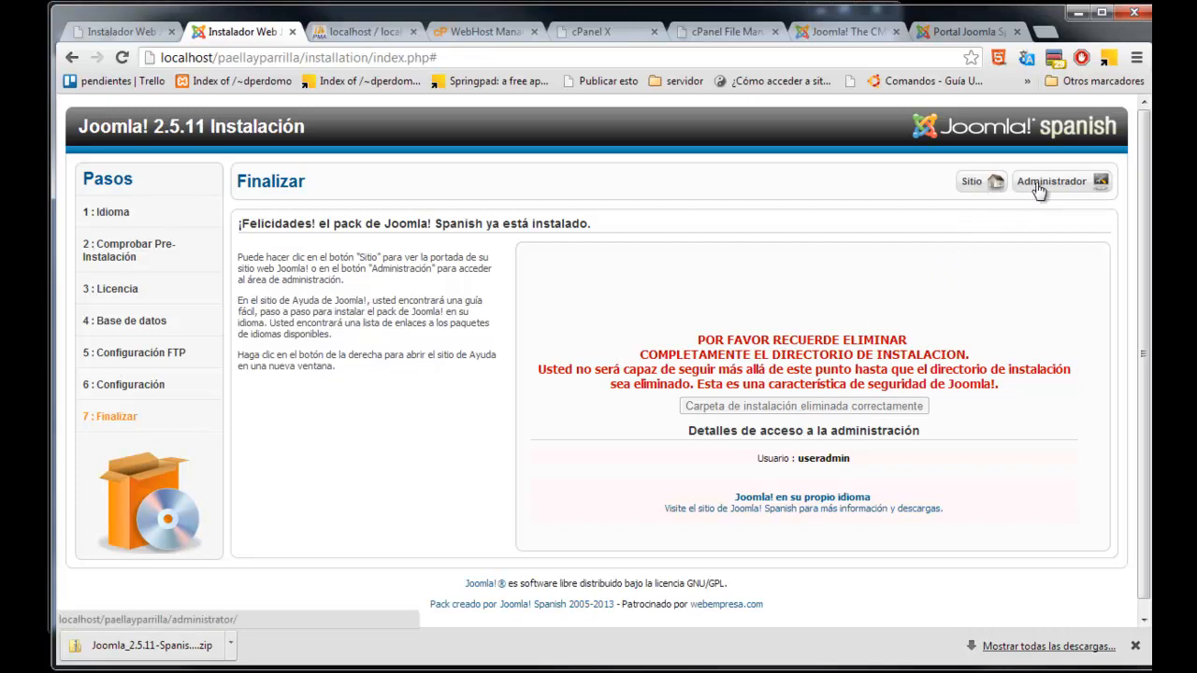
Step: Open the local site's front page in a new tab and its administration login, and look over the front page
right_click(987, 183)
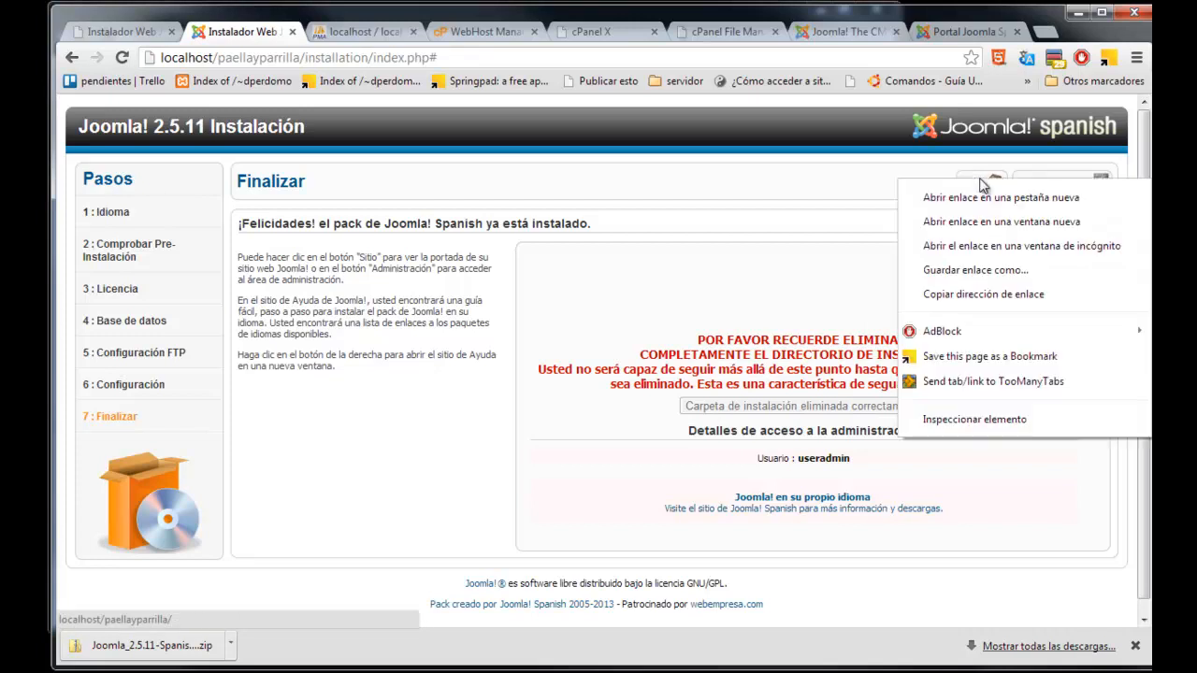
click(984, 197)
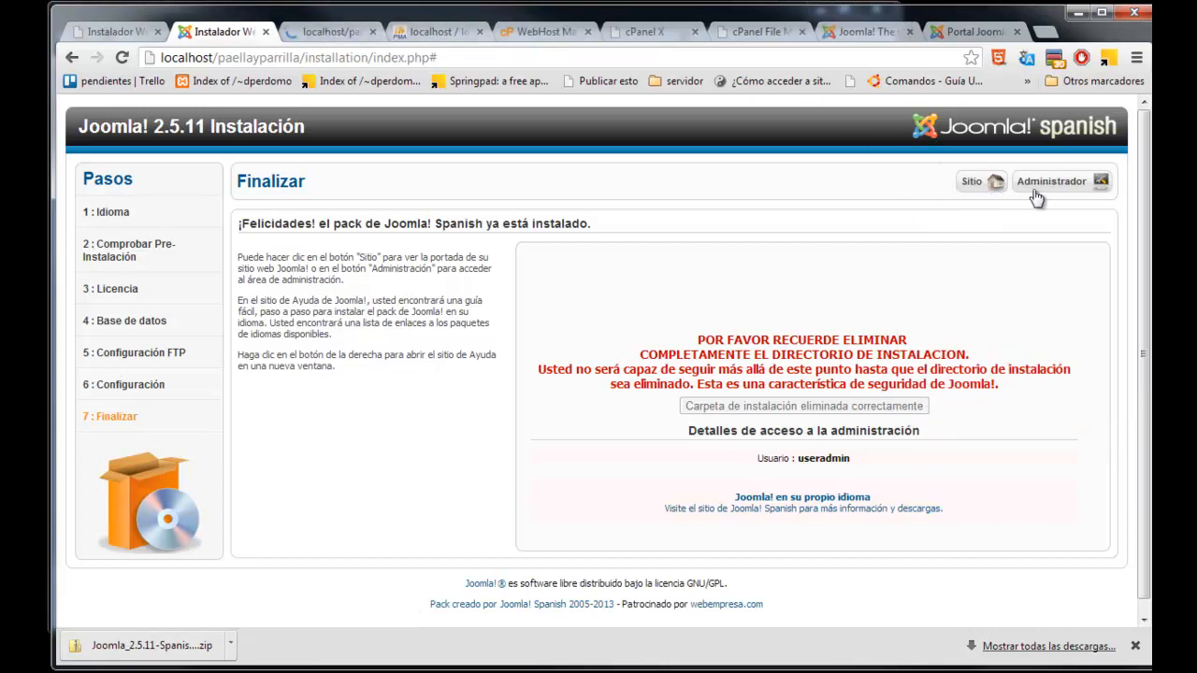
click(1064, 187)
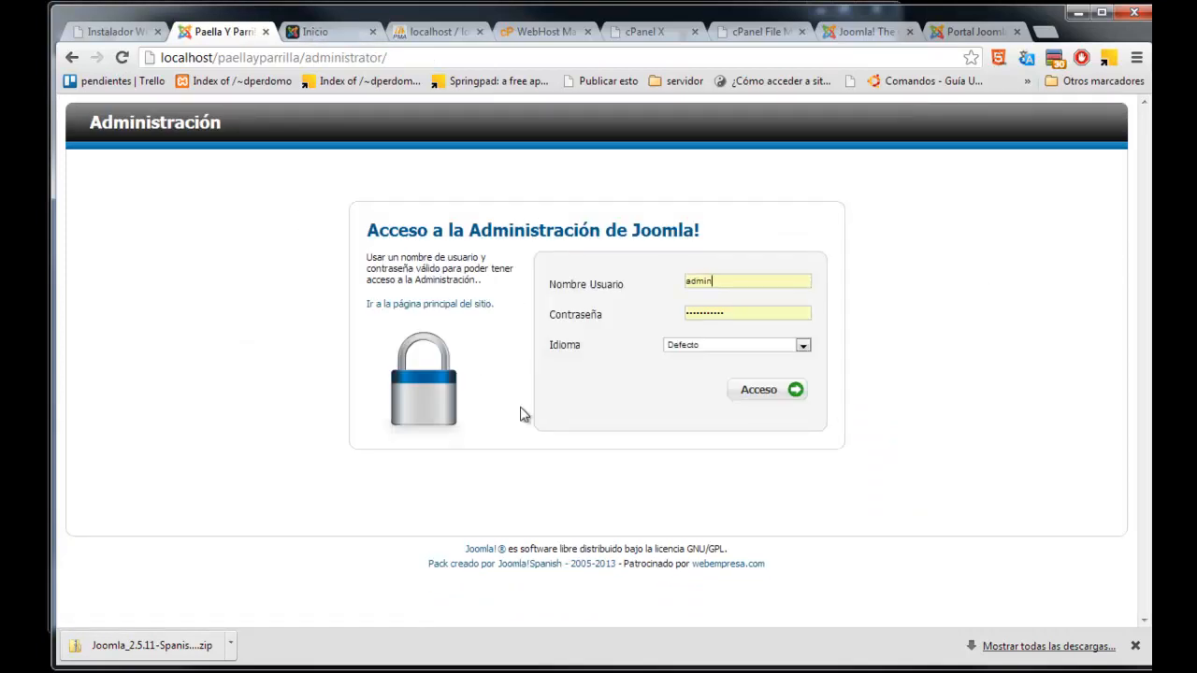
click(319, 33)
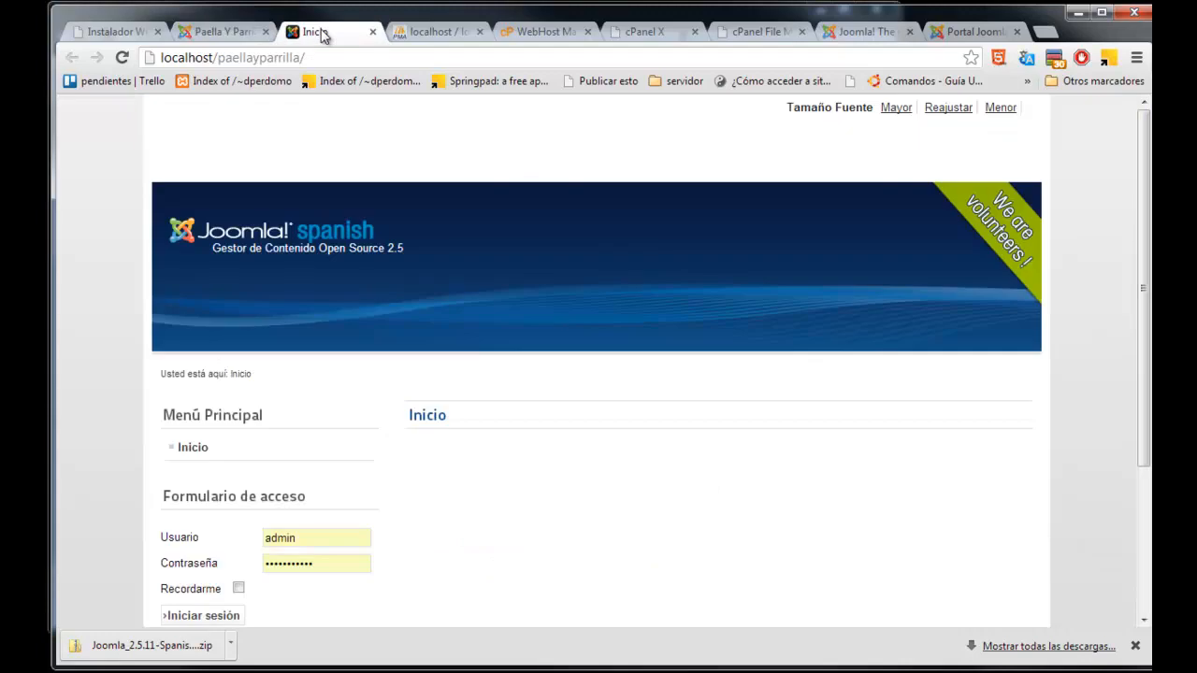
drag(1144, 210, 1148, 245)
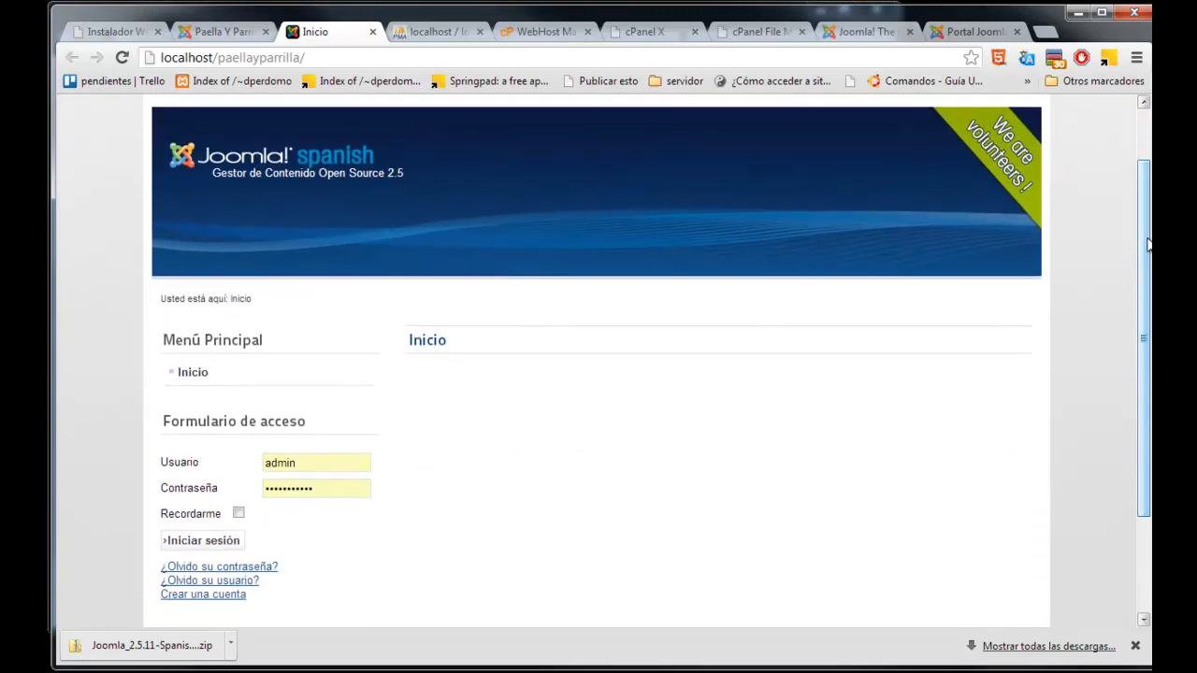